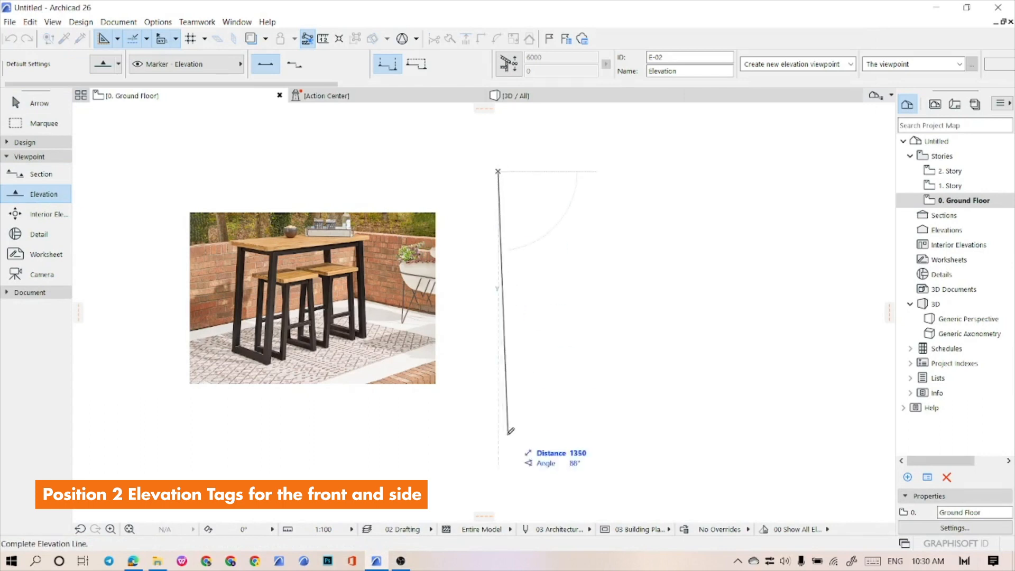
# Draw a vertical elevation line beside the reference photo, looking to the right, and select its marker
pyautogui.click(553, 464)
pyautogui.press('Escape')
pyautogui.click(538, 338)
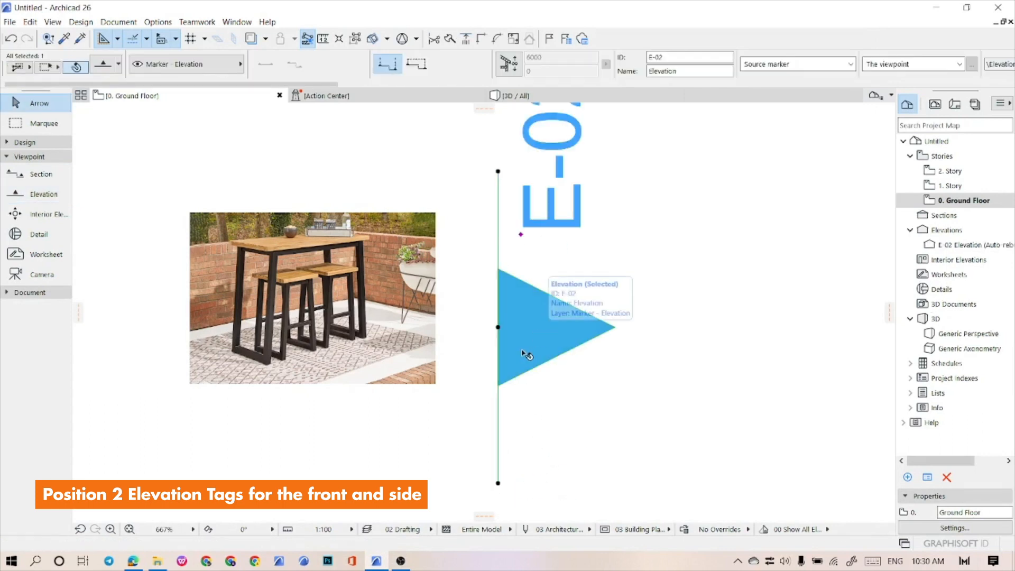
# Set the elevation marker size to 1 mm and reduce its marker text height
pyautogui.hotkey('ctrl', 't')
pyautogui.click(442, 216)
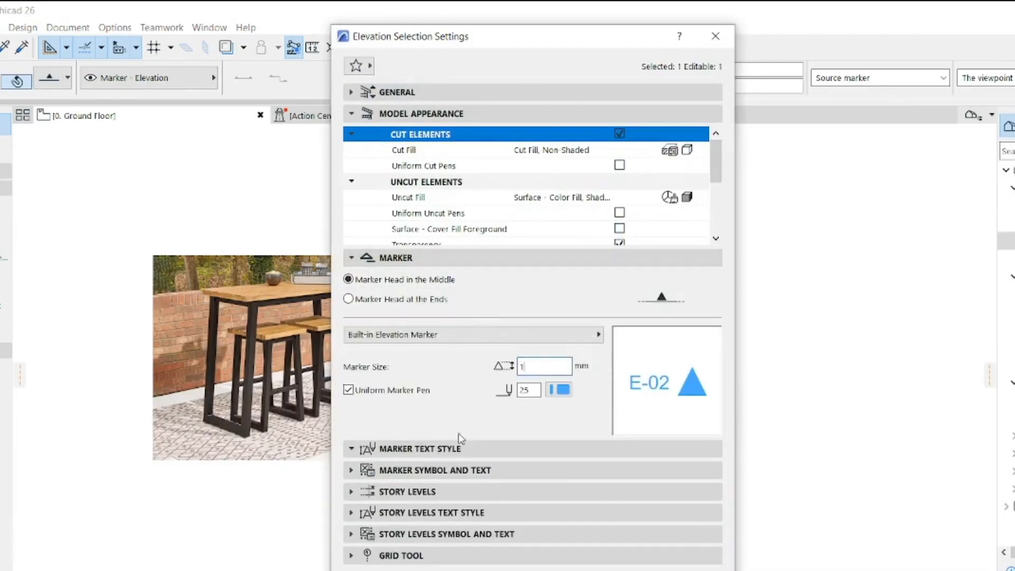
pyautogui.click(478, 448)
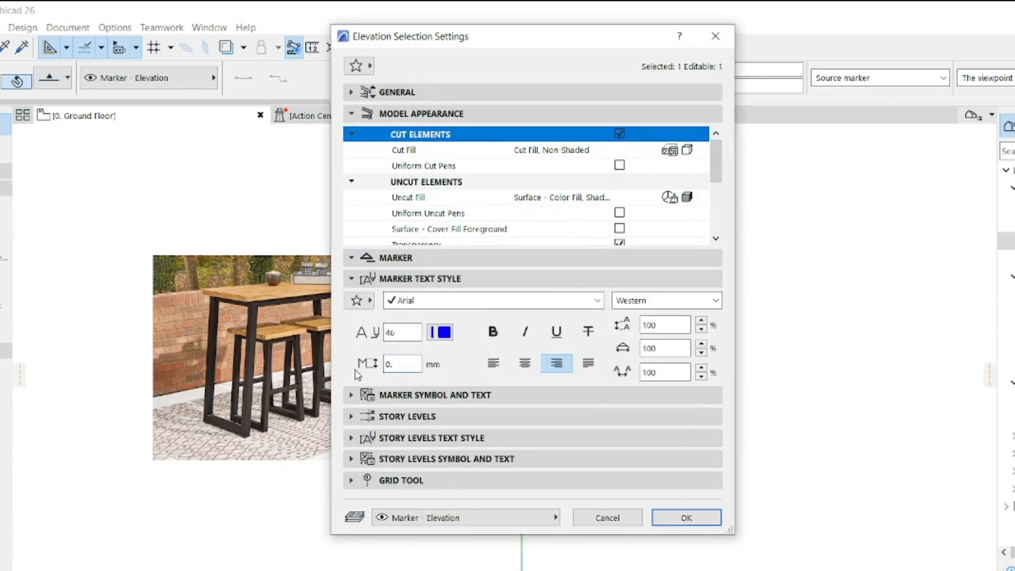
pyautogui.click(666, 519)
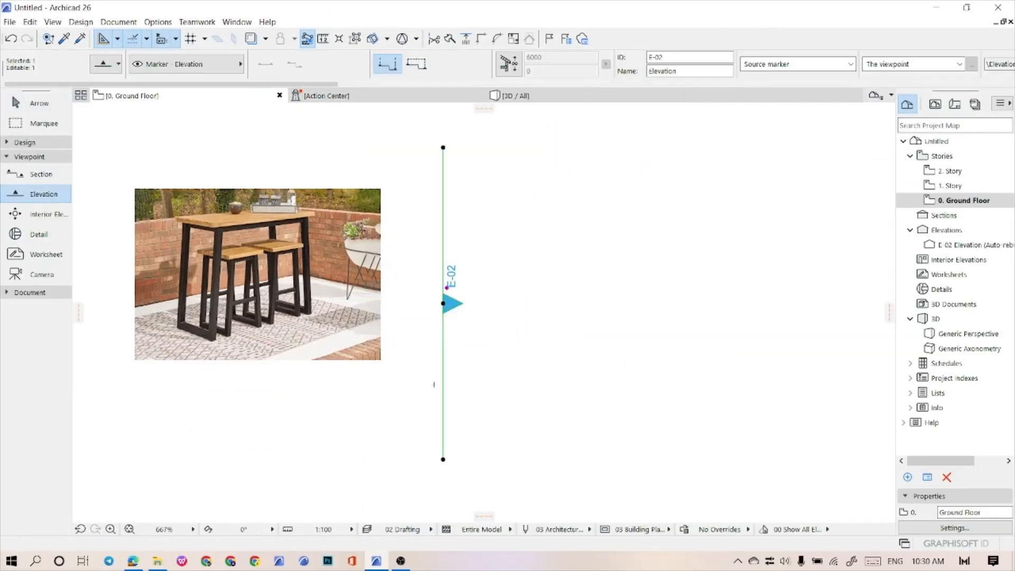
# Add a horizontal front elevation marker looking up, and reposition both elevation lines around the work area
pyautogui.click(679, 288)
pyautogui.press('Escape')
pyautogui.click(443, 241)
pyautogui.moveTo(446, 150); pyautogui.dragTo(458, 186, button='middle')
pyautogui.moveTo(454, 183); pyautogui.dragTo(454, 135)
pyautogui.click(598, 356)
pyautogui.click(599, 421)
# Give the front elevation a limited depth range and extend that range up to the top of the side elevation line
pyautogui.click(417, 64)
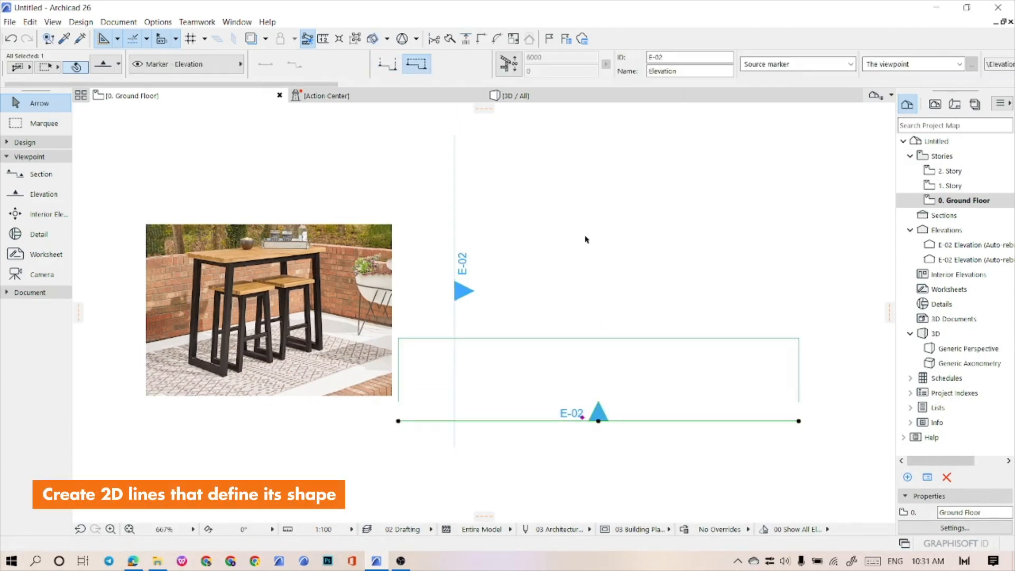
pyautogui.moveTo(567, 229); pyautogui.dragTo(549, 274, button='middle')
pyautogui.click(565, 383)
pyautogui.click(571, 171)
# Extend the side elevation's limited range to the far side of the front elevation's range
pyautogui.click(448, 334)
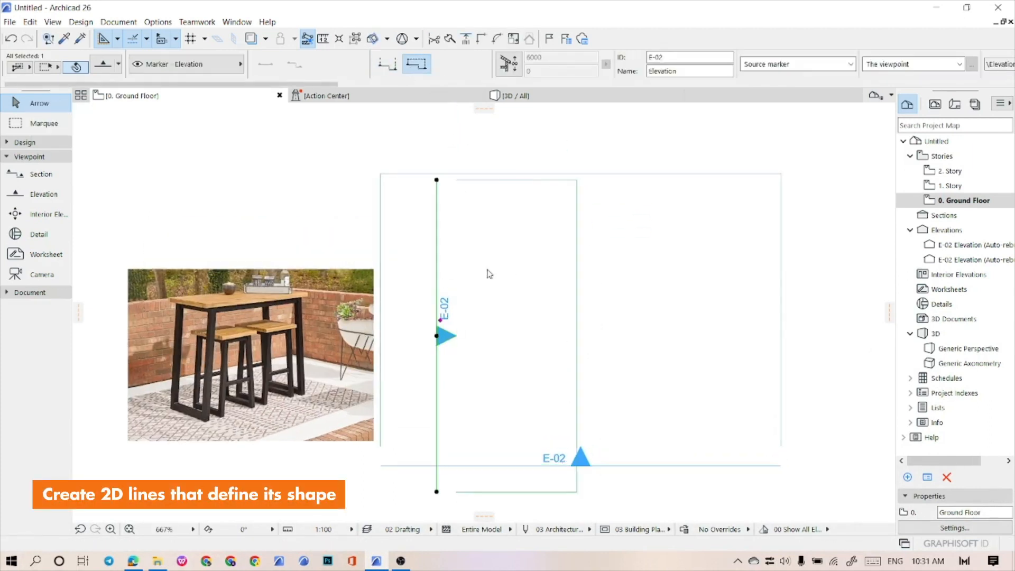
pyautogui.click(782, 338)
pyautogui.press('Escape')
pyautogui.moveTo(571, 455); pyautogui.dragTo(561, 410, button='middle')
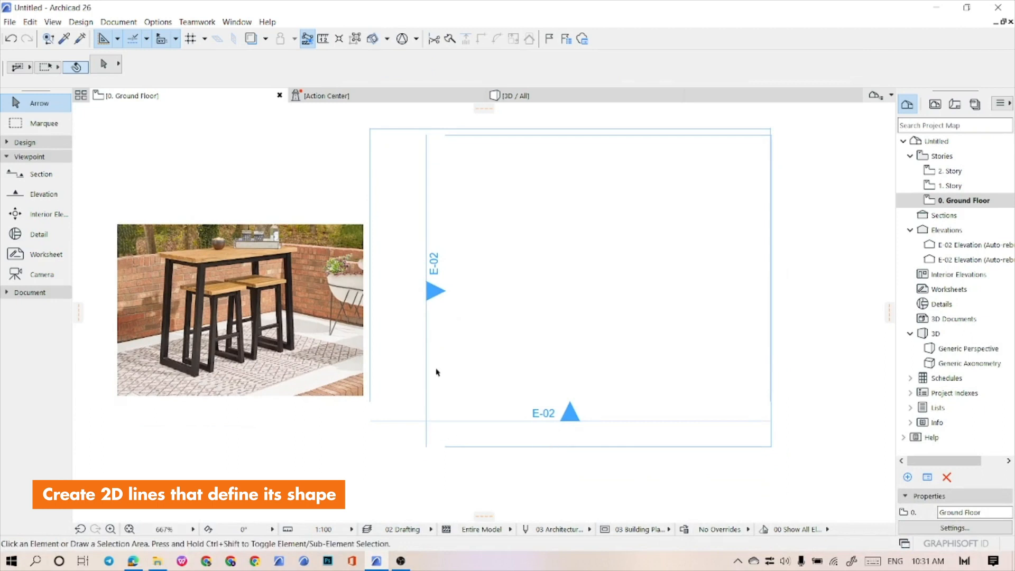
# Move the side elevation upward and the front elevation to the right so their lines meet at the lower-left corner
pyautogui.click(429, 299)
pyautogui.moveTo(429, 300); pyautogui.dragTo(430, 272)
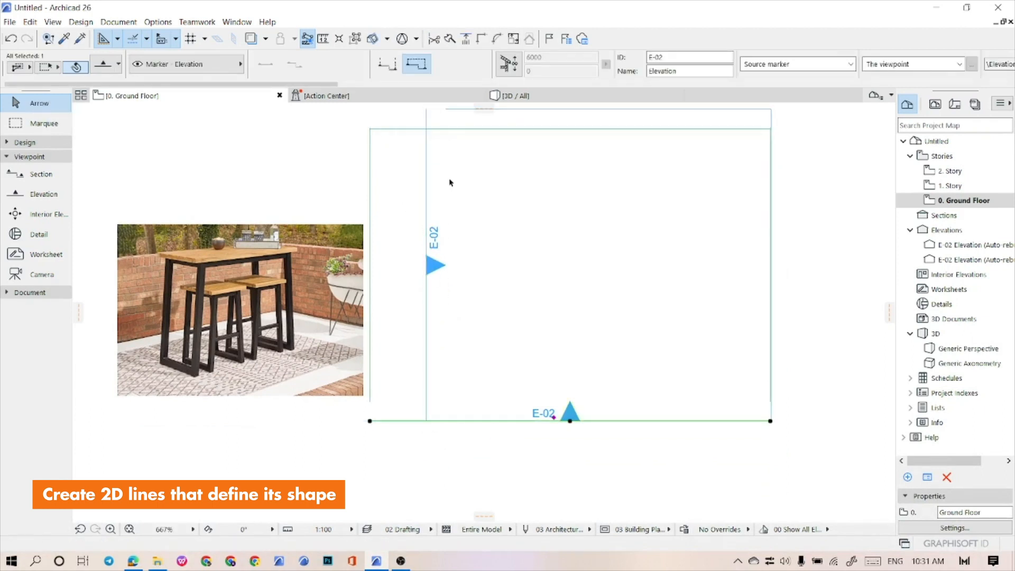
pyautogui.moveTo(446, 183); pyautogui.dragTo(450, 247, button='middle')
pyautogui.click(526, 192)
pyautogui.click(574, 256)
pyautogui.click(392, 480)
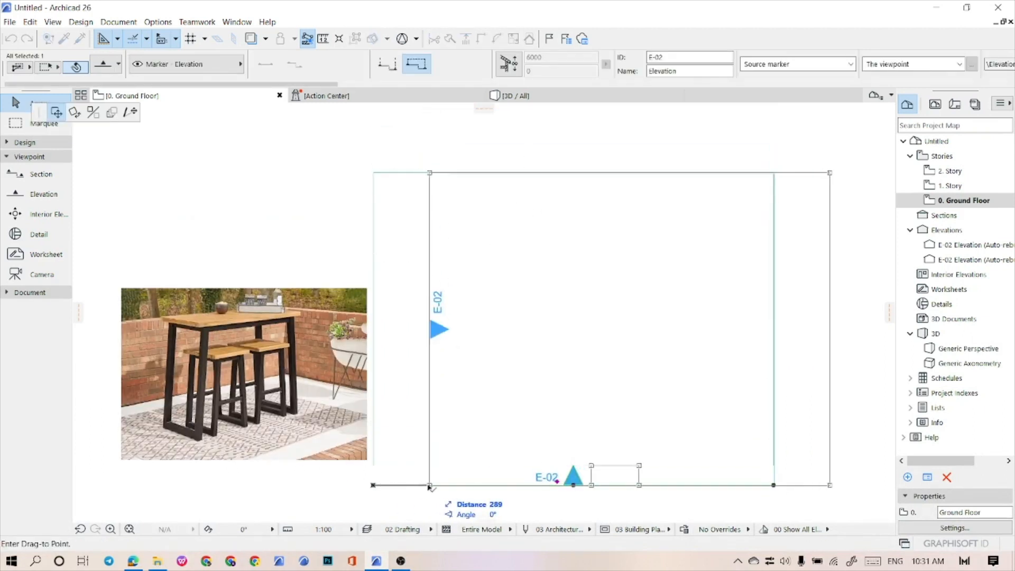
pyautogui.press('Escape')
# Stretch the side elevation's depth range to match the right edge of the moved front elevation
pyautogui.moveTo(567, 386); pyautogui.dragTo(548, 324, button='middle')
pyautogui.click(758, 302)
pyautogui.click(812, 333)
pyautogui.moveTo(811, 334); pyautogui.dragTo(767, 369, button='middle')
pyautogui.press('Escape')
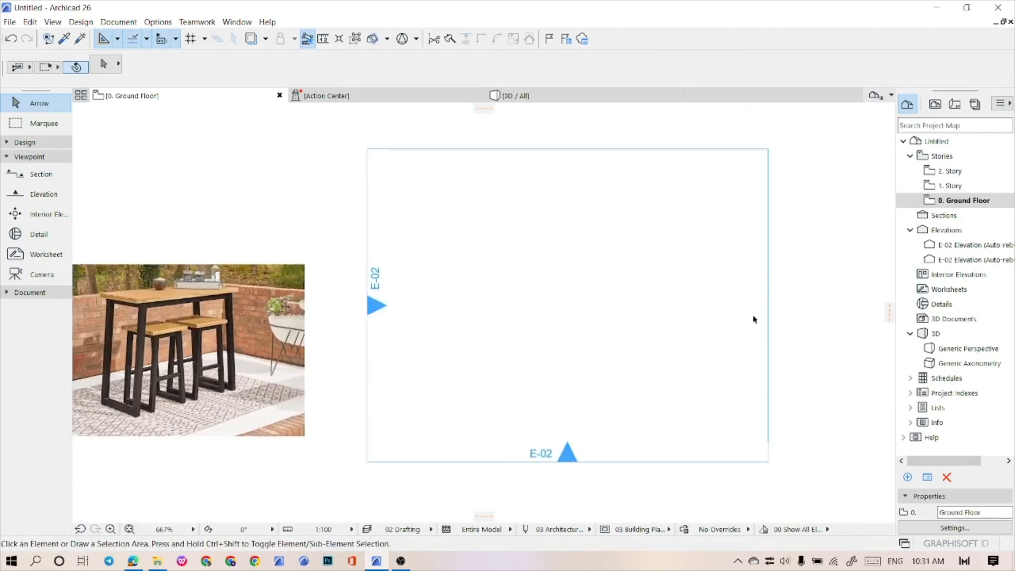
# Draw a rectangular slab 1200 by 600 mm inside the elevation boundary for the tabletop
pyautogui.click(63, 142)
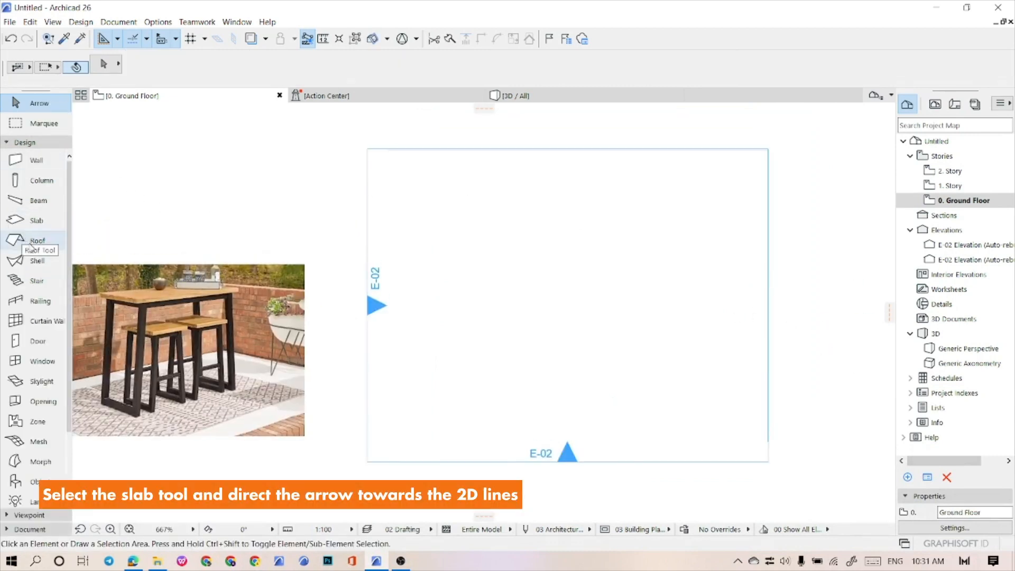
pyautogui.click(28, 225)
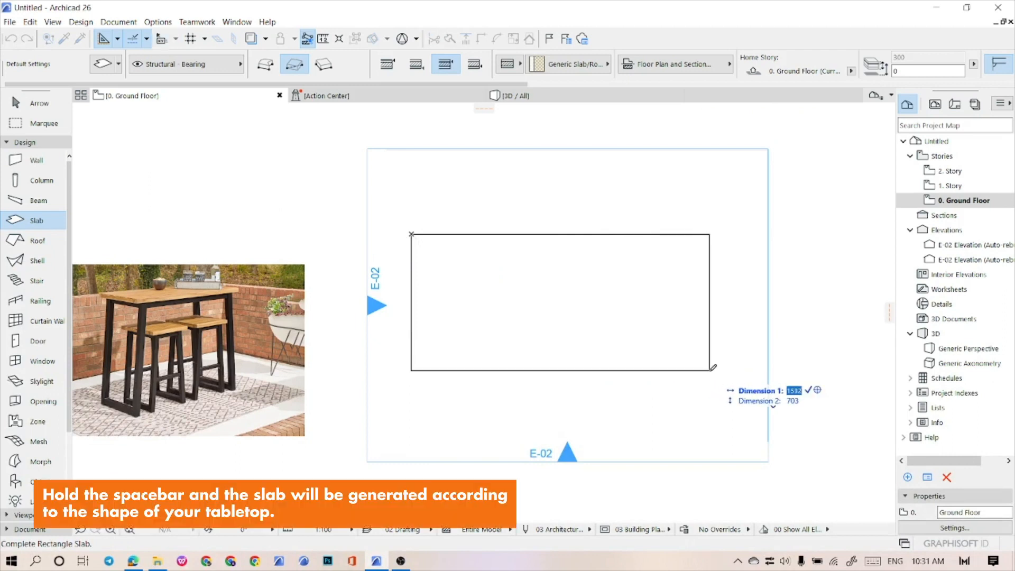
pyautogui.write('0')
pyautogui.press('Tab')
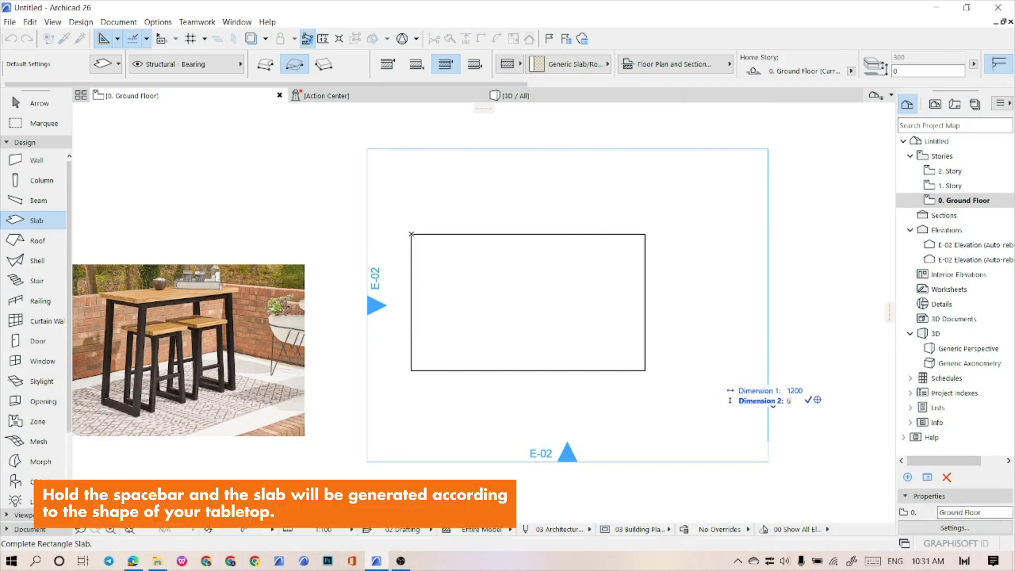
pyautogui.click(646, 350)
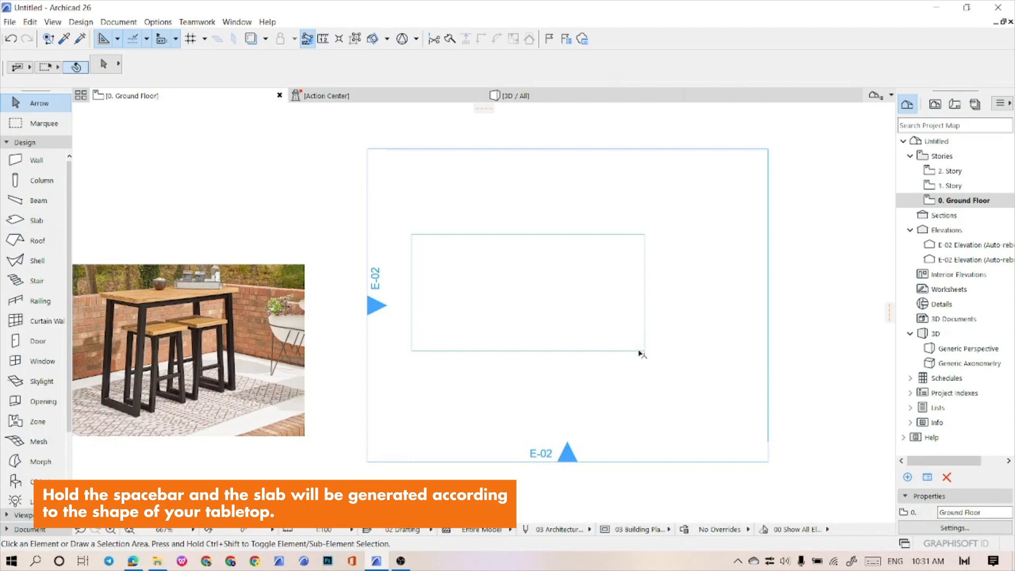
# Move the tabletop slab down, closer to the front elevation line
pyautogui.click(503, 351)
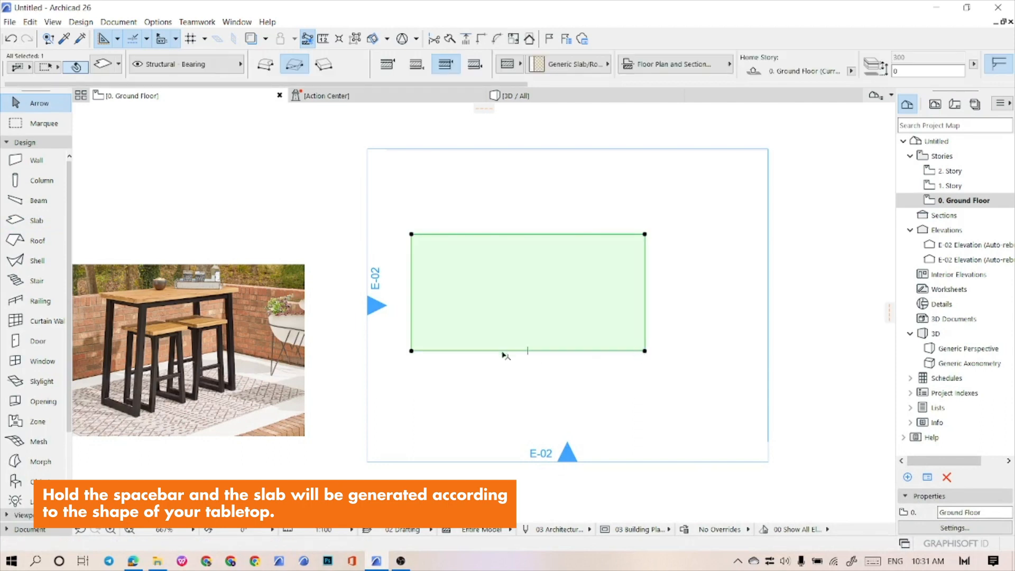
pyautogui.click(412, 392)
pyautogui.click(664, 326)
pyautogui.moveTo(608, 349); pyautogui.dragTo(589, 327, button='middle')
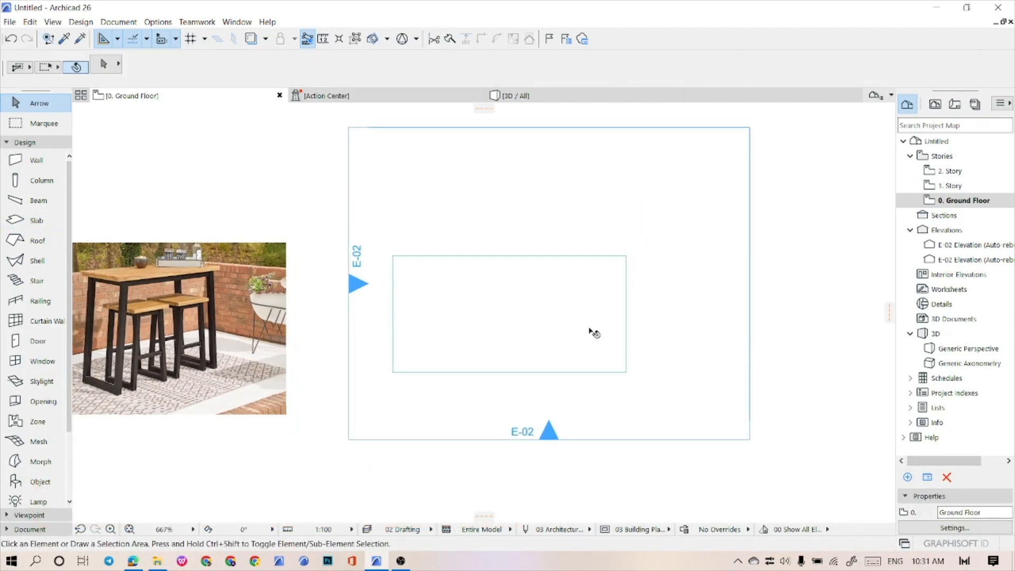
# Change the tabletop slab to a basic structural concrete build with a thickness of 50 mm
pyautogui.scroll(1, 417, 375)
pyautogui.click(422, 370)
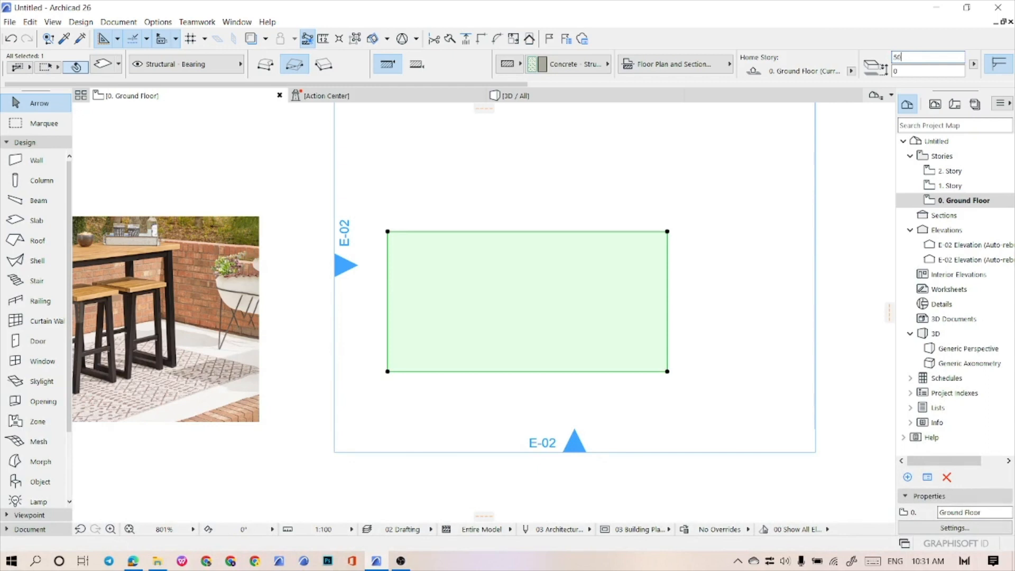
pyautogui.click(723, 297)
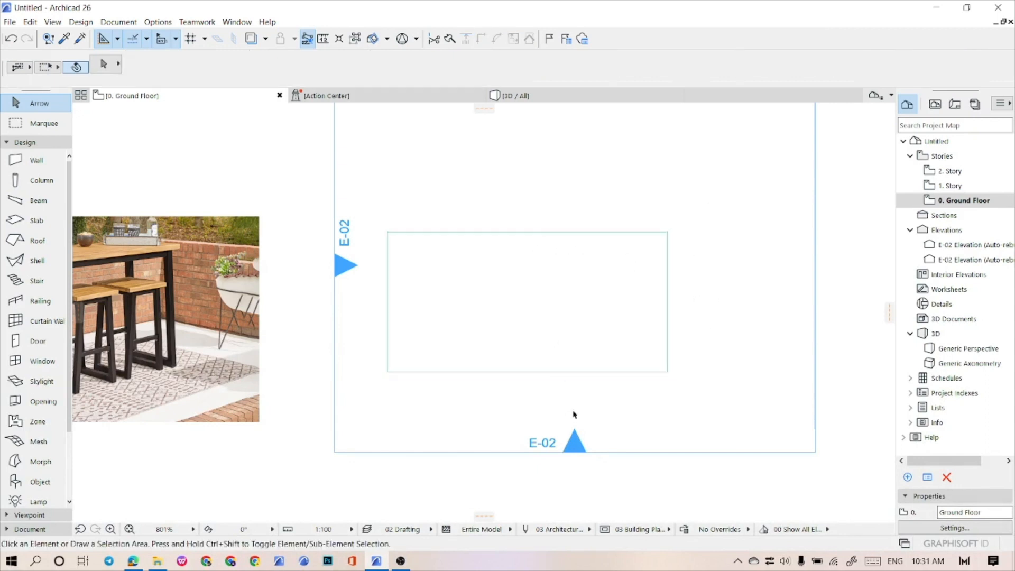
# Open the front elevation view from its marker with the current view settings
pyautogui.click(580, 443)
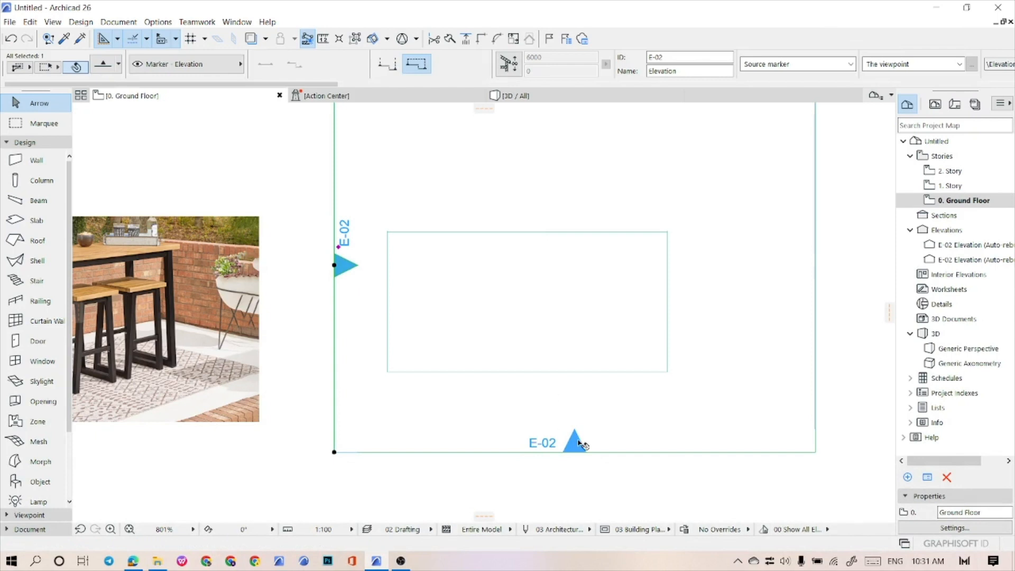
pyautogui.rightClick(580, 443)
pyautogui.moveTo(646, 162)
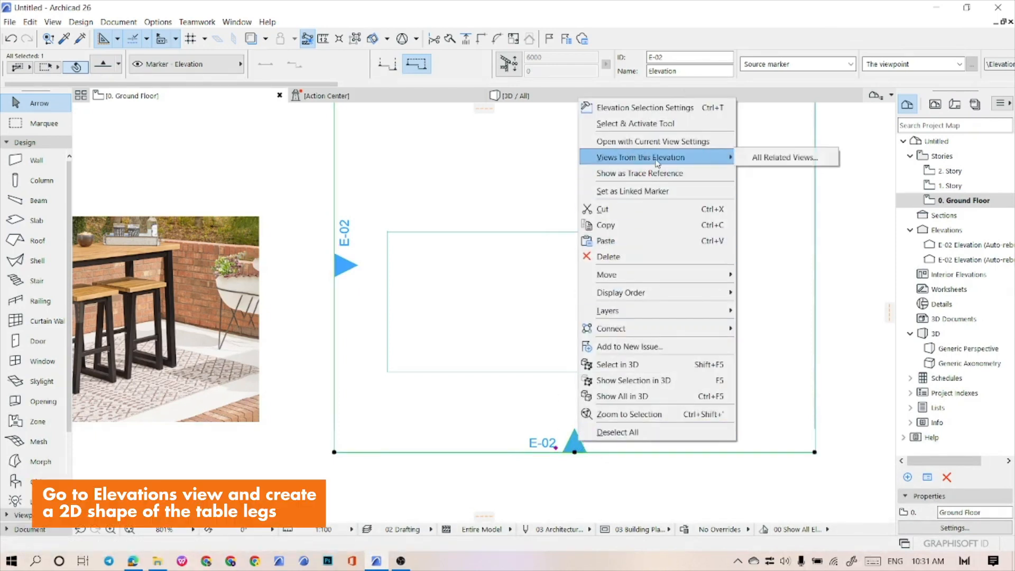
pyautogui.click(653, 142)
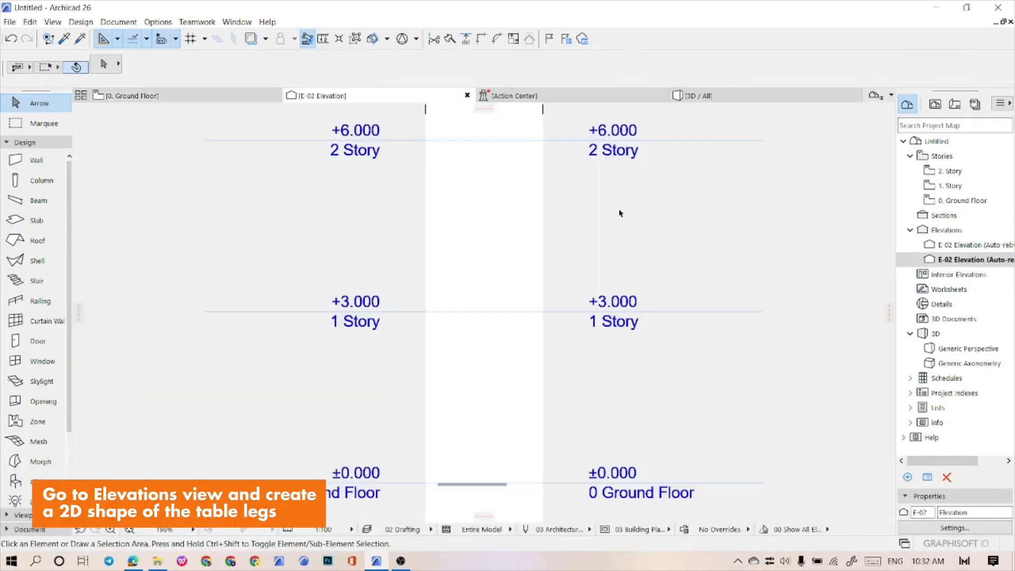
# Reposition the tabletop slab in the elevation, raising it to an elevation of 750 mm
pyautogui.scroll(3, 521, 299)
pyautogui.scroll(3, 474, 420)
pyautogui.click(474, 410)
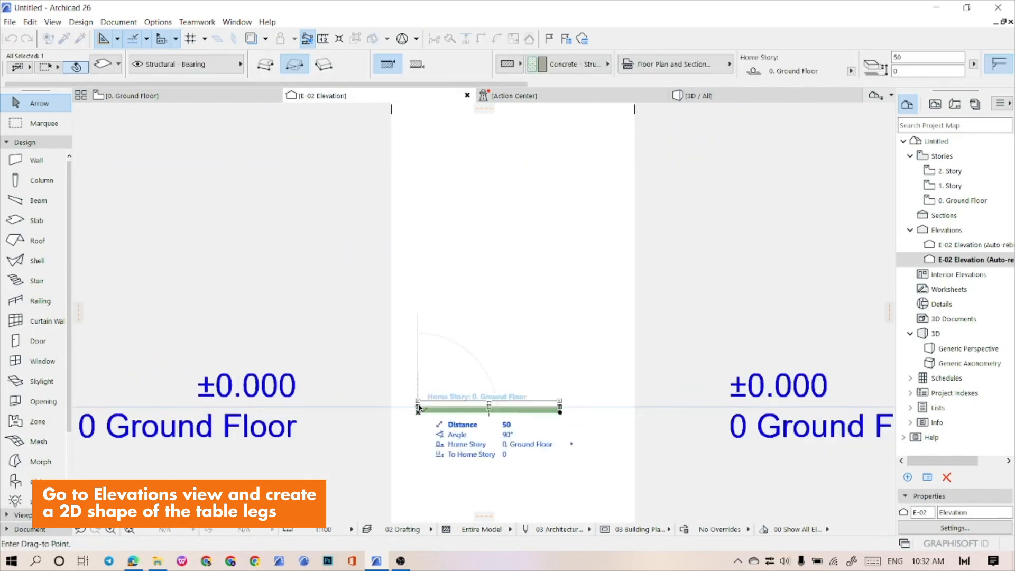
pyautogui.scroll(2, 501, 411)
pyautogui.hotkey('ctrl', 'd')
pyautogui.click(415, 410)
pyautogui.click(429, 410)
pyautogui.press('Escape')
pyautogui.scroll(-2, 412, 423)
pyautogui.click(418, 416)
pyautogui.hotkey('ctrl', 'd')
pyautogui.click(415, 412)
pyautogui.click(416, 335)
pyautogui.scroll(2, 535, 319)
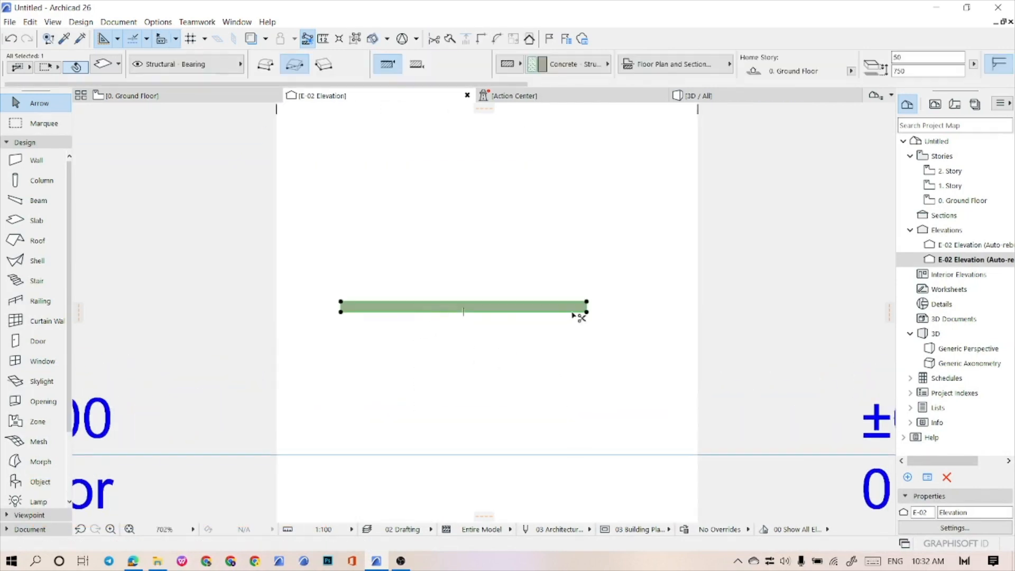
pyautogui.press('Escape')
# Return to the ground floor plan and shift the tabletop slab sideways toward the middle of the front elevation's range
pyautogui.click(178, 100)
pyautogui.click(575, 450)
pyautogui.moveTo(847, 297); pyautogui.dragTo(782, 296, button='middle')
pyautogui.press('Escape')
pyautogui.moveTo(409, 358); pyautogui.dragTo(383, 363, button='middle')
pyautogui.scroll(1, 381, 409)
pyautogui.click(382, 465)
# In the E-02 front elevation, draw a line rectangle from the tabletop's underside down to the ground line, spanning its full width
pyautogui.click(392, 92)
pyautogui.click(18, 529)
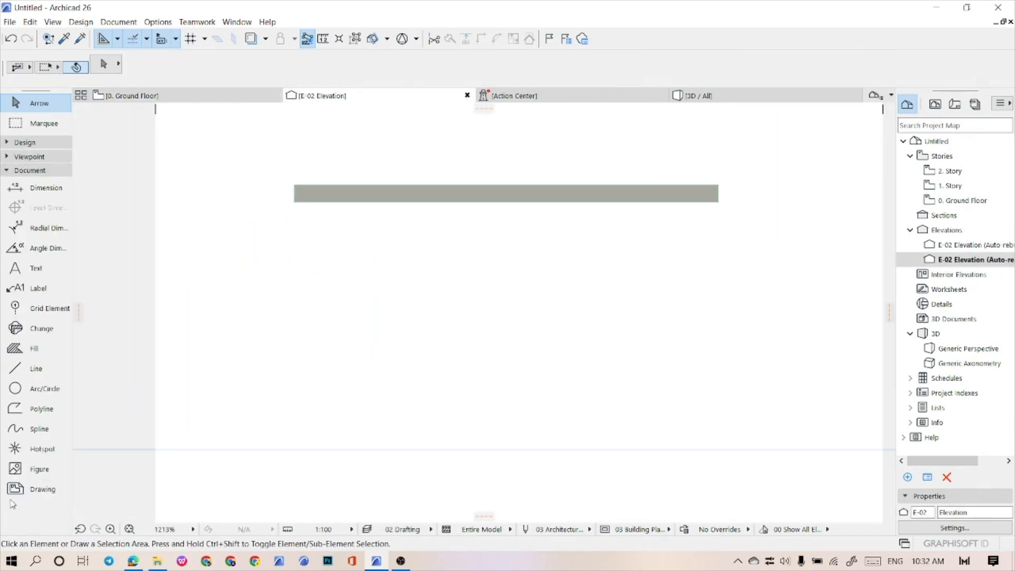
pyautogui.click(19, 376)
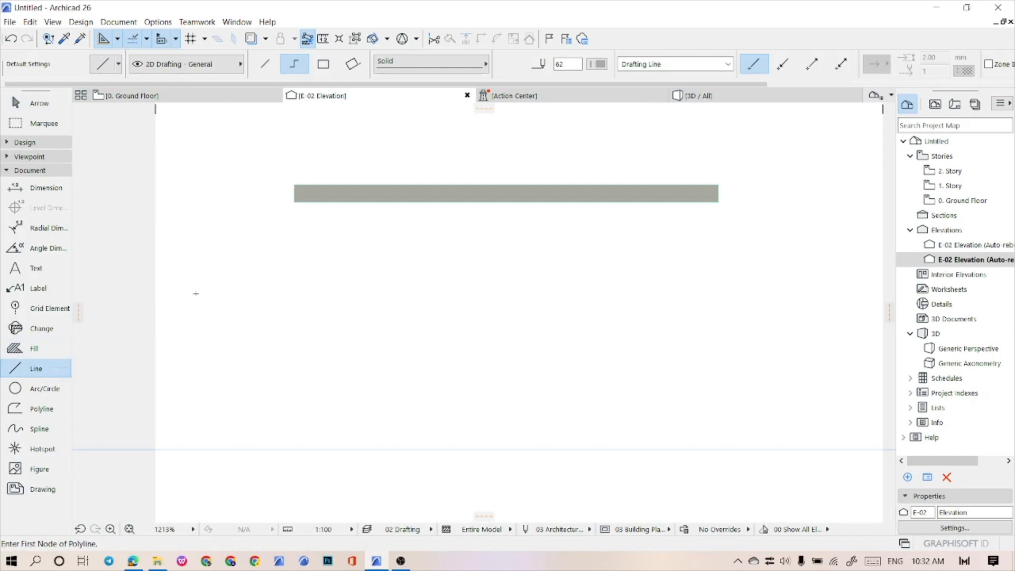
pyautogui.moveTo(309, 203); pyautogui.dragTo(357, 201, button='middle')
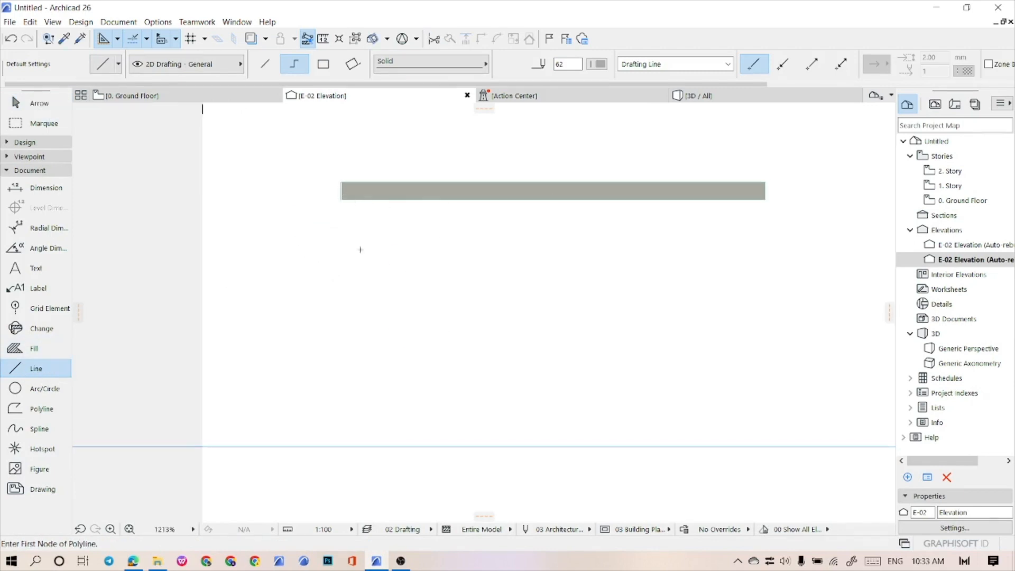
pyautogui.click(323, 64)
pyautogui.click(341, 200)
pyautogui.click(766, 447)
# Offset a copy of the line rectangle evenly inward to outline the table legs and top rail
pyautogui.click(15, 103)
pyautogui.click(766, 433)
pyautogui.click(765, 447)
pyautogui.click(94, 112)
pyautogui.click(752, 432)
pyautogui.click(766, 447)
pyautogui.keyDown('ctrl'); pyautogui.click(751, 432); pyautogui.keyUp('ctrl')
pyautogui.click(527, 416)
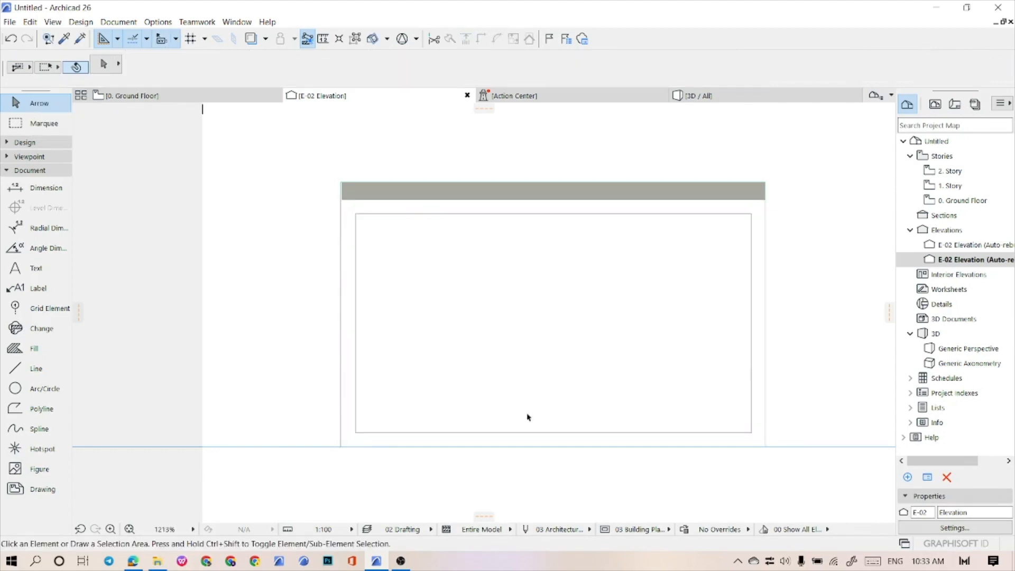
# Stretch the inner vertical lines to the tabletop and the ground line, and delete the unneeded horizontal line
pyautogui.click(355, 258)
pyautogui.scroll(1, 355, 323)
pyautogui.click(355, 455)
pyautogui.click(356, 472)
pyautogui.click(381, 455)
pyautogui.press('Delete')
pyautogui.moveTo(665, 288); pyautogui.dragTo(587, 259, button='middle')
pyautogui.click(752, 164)
pyautogui.click(753, 145)
# Move the leg line pairs inward by 80 mm from the tabletop's ends
pyautogui.moveTo(620, 186); pyautogui.dragTo(562, 224, button='middle')
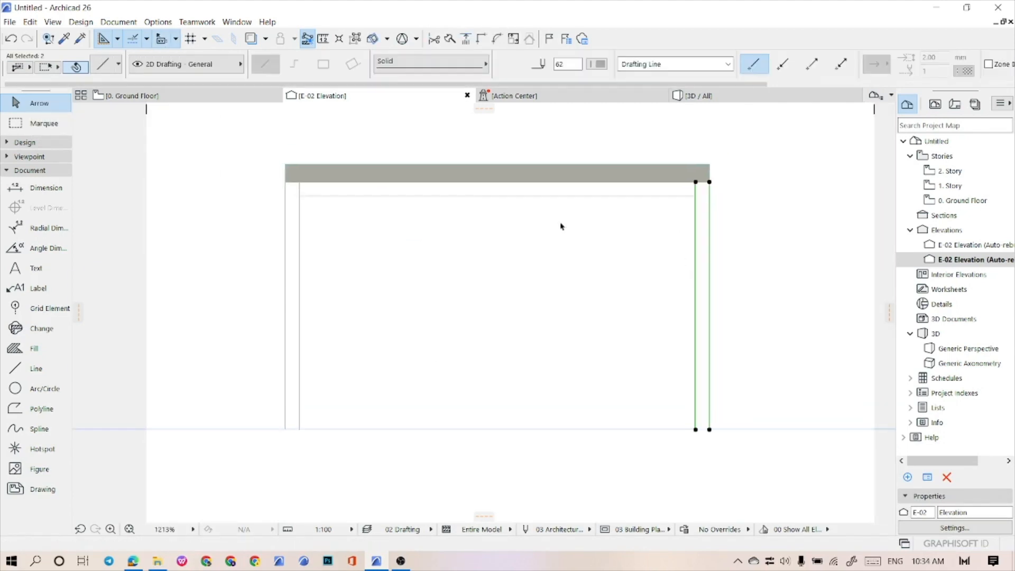
pyautogui.hotkey('ctrl', 'd')
pyautogui.click(710, 185)
pyautogui.write('80')
pyautogui.press('Return')
pyautogui.scroll(-1, 730, 235)
pyautogui.moveTo(317, 275); pyautogui.dragTo(252, 245)
# Shorten the horizontal rail line so its left end meets the left leg's inner line
pyautogui.click(326, 199)
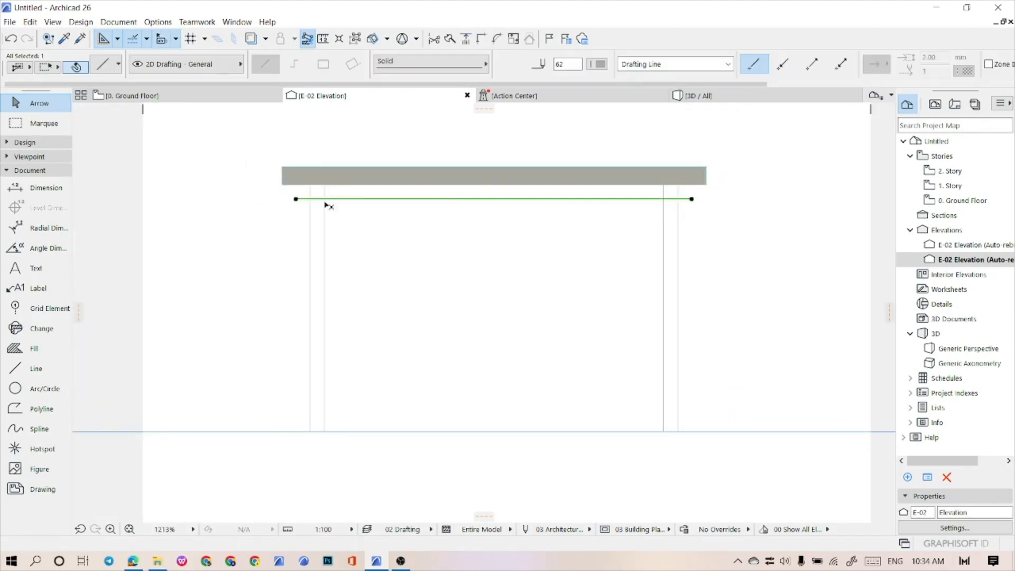
pyautogui.click(295, 199)
pyautogui.click(324, 199)
pyautogui.scroll(2, 445, 244)
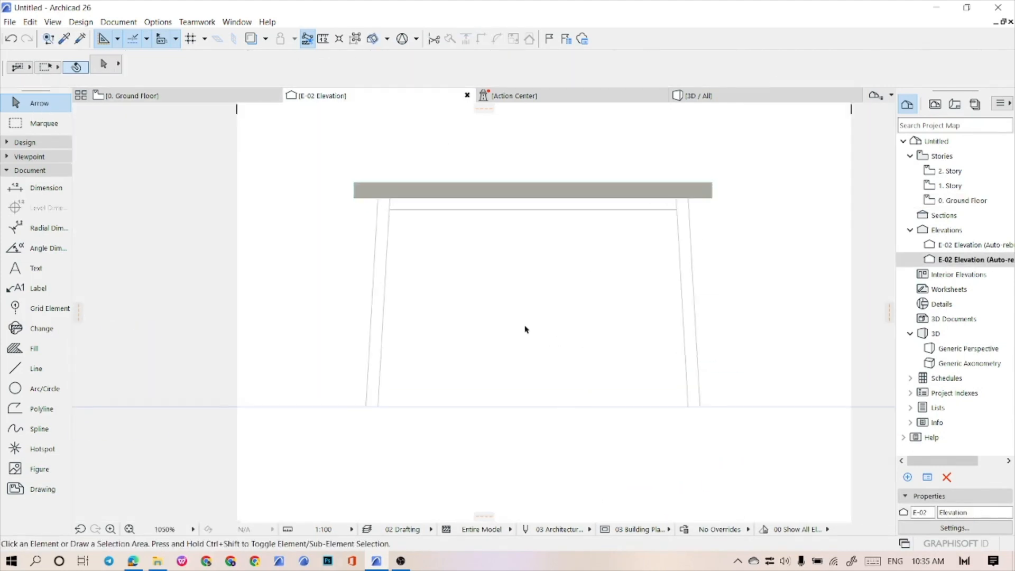
# Create morph faces from the closed line outlines of both slanted table legs
pyautogui.scroll(2, 526, 328)
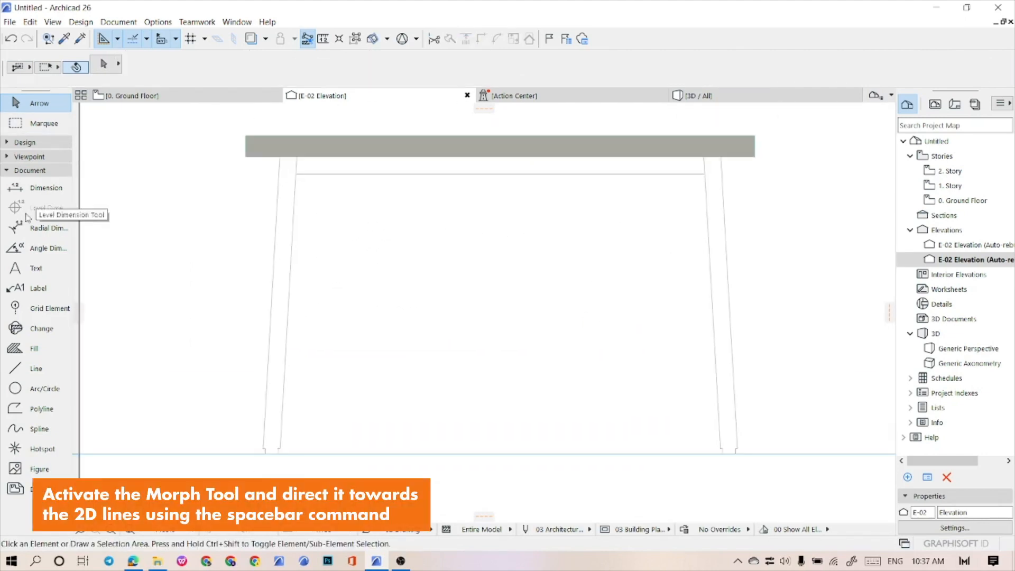
pyautogui.click(24, 142)
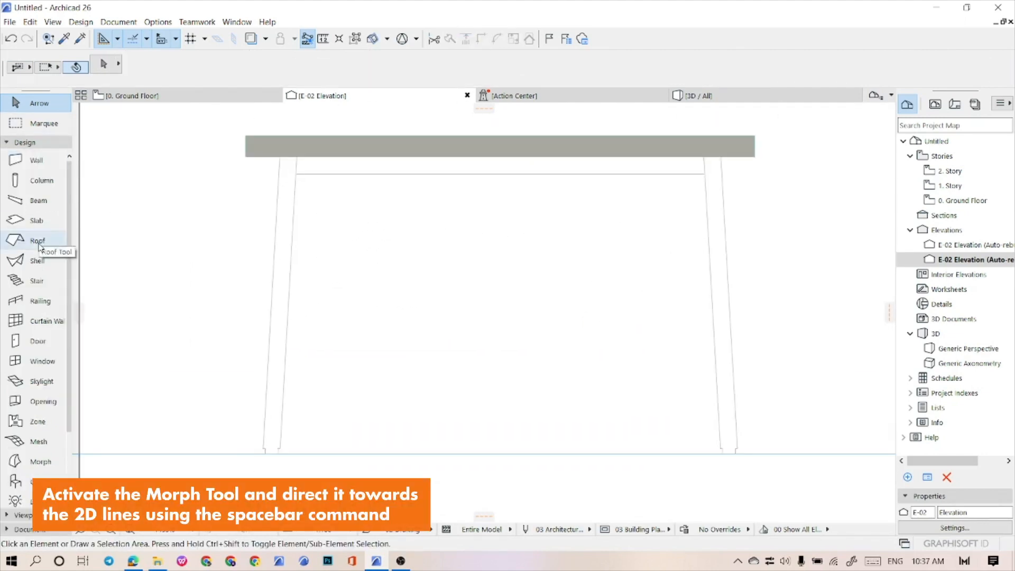
pyautogui.click(16, 461)
pyautogui.click(278, 299)
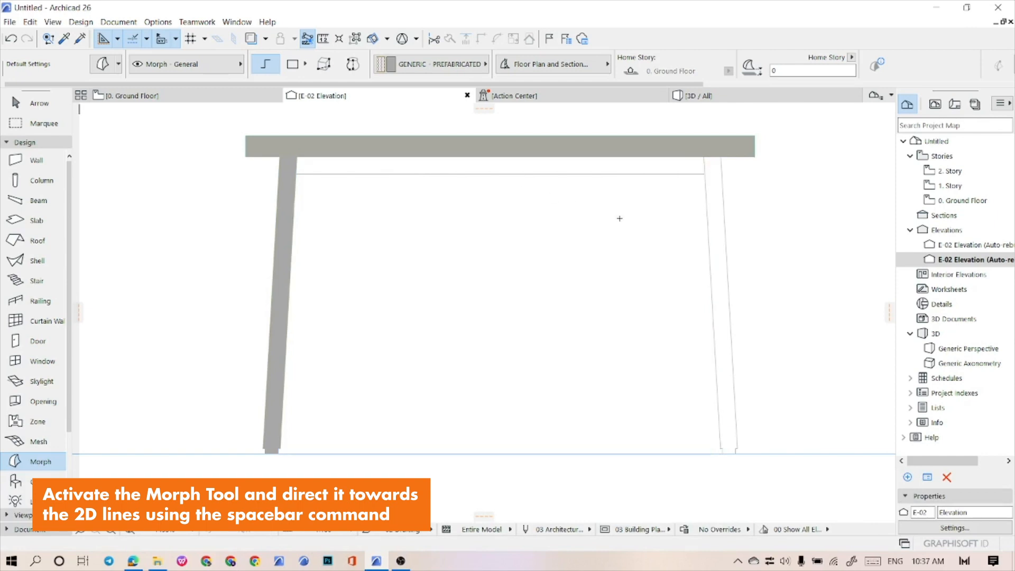
pyautogui.click(717, 212)
pyautogui.press('Escape')
# Adjust the ends of the horizontal rail line so they meet the inner edges of the legs
pyautogui.click(463, 174)
pyautogui.scroll(6, 298, 163)
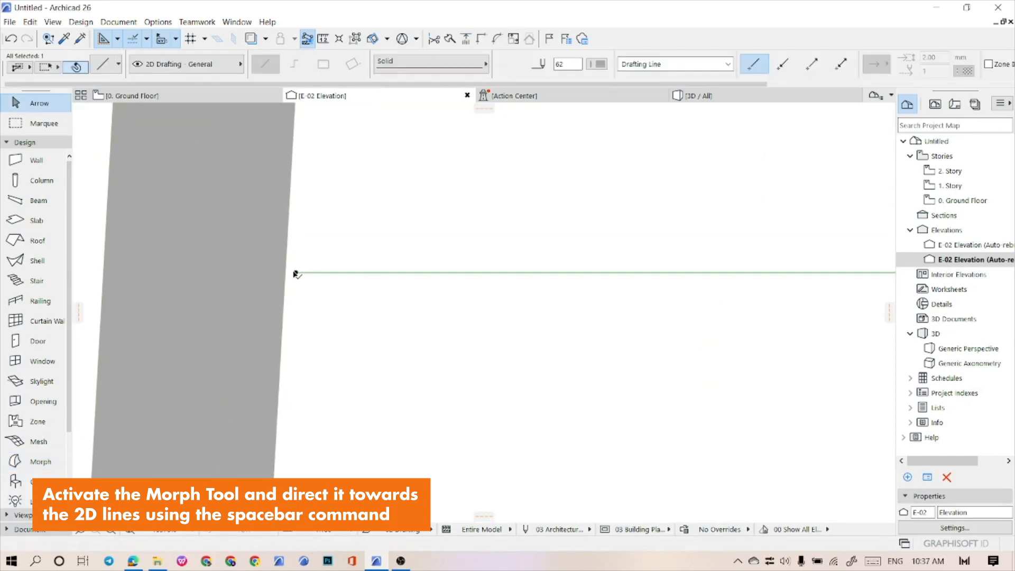
pyautogui.scroll(-7, 263, 288)
pyautogui.scroll(5, 564, 289)
pyautogui.press('Escape')
pyautogui.scroll(-4, 523, 312)
pyautogui.moveTo(526, 337); pyautogui.dragTo(644, 273, button='middle')
# Pick up the leg morph's settings and create a morph face for the rail between the legs under the tabletop
pyautogui.keyDown('alt'); pyautogui.click(665, 286); pyautogui.keyUp('alt')
pyautogui.click(456, 228)
pyautogui.press('Escape')
# Open the 3D view and orbit the table to examine the tabletop and leg frame
pyautogui.scroll(-3, 447, 282)
pyautogui.moveTo(450, 288); pyautogui.dragTo(502, 253, button='middle')
pyautogui.scroll(2, 456, 252)
pyautogui.scroll(-2, 456, 253)
pyautogui.click(703, 97)
pyautogui.keyDown('shift'); pyautogui.moveTo(709, 100); pyautogui.dragTo(561, 222, button='middle'); pyautogui.keyUp('shift')
# Move the leg and rail morphs onto the tabletop's front edge in the Ground Floor plan
pyautogui.click(152, 98)
pyautogui.hotkey('ctrl', 'a')
pyautogui.scroll(-3, 528, 421)
pyautogui.moveTo(608, 431); pyautogui.dragTo(418, 353)
pyautogui.scroll(3, 418, 364)
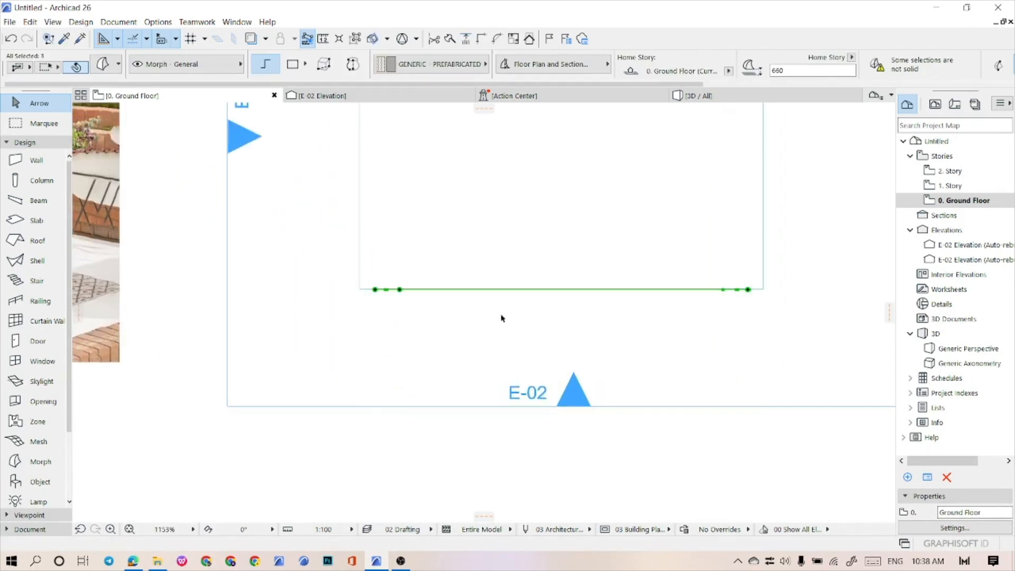
pyautogui.scroll(-2, 502, 318)
pyautogui.click(433, 201)
# Open the 3D view and try to extrude the nearer leg's face by 50 mm
pyautogui.click(697, 95)
pyautogui.keyDown('shift'); pyautogui.moveTo(560, 265); pyautogui.dragTo(589, 260, button='middle'); pyautogui.keyUp('shift')
pyautogui.scroll(4, 588, 260)
pyautogui.click(576, 378)
pyautogui.click(575, 432)
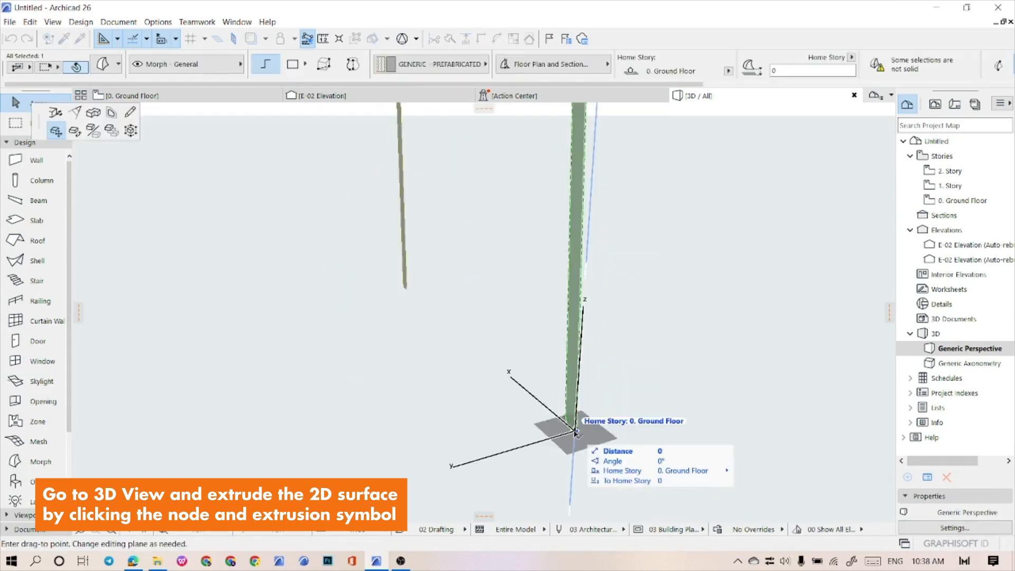
pyautogui.click(94, 113)
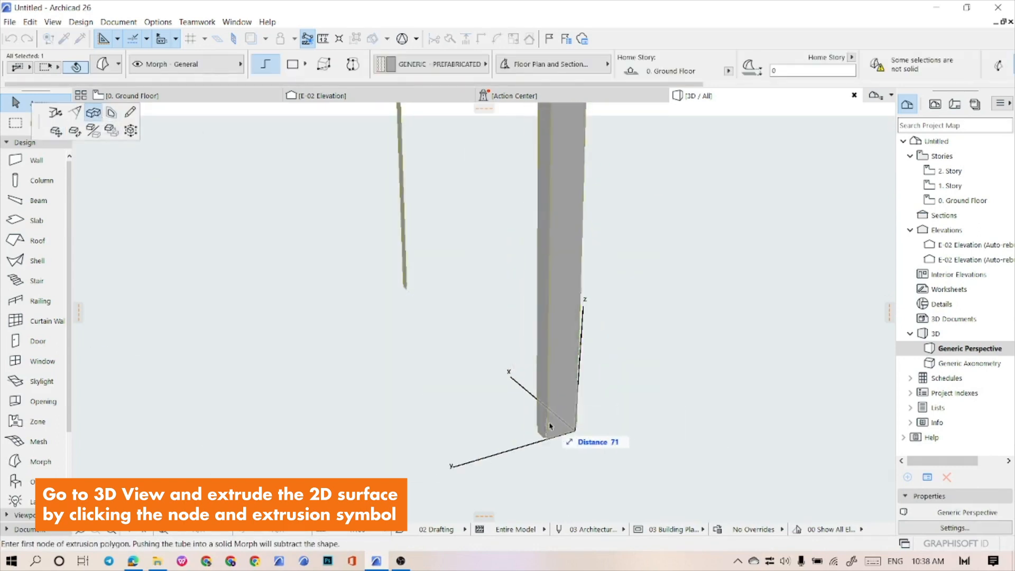
pyautogui.write('50')
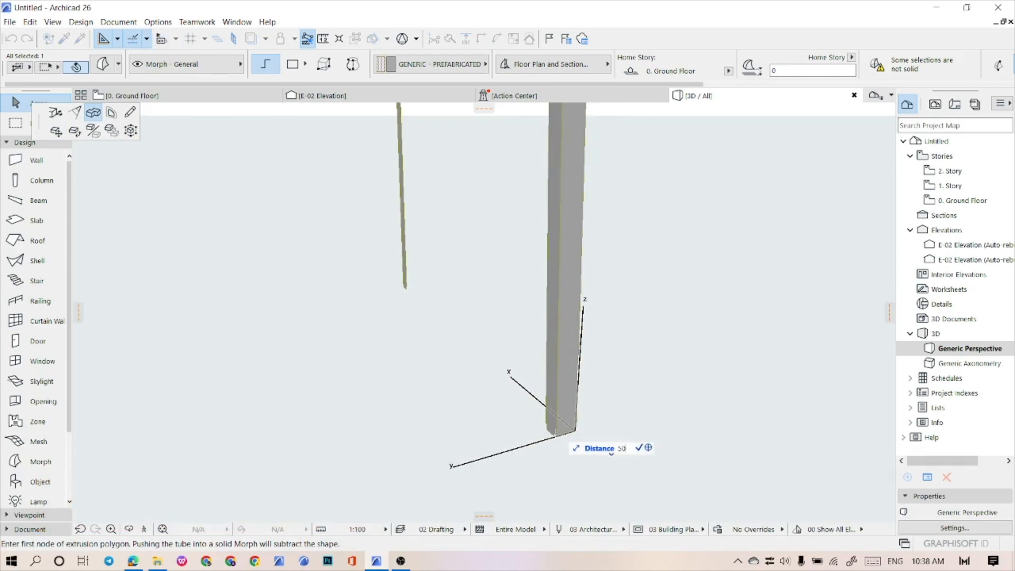
pyautogui.press('Return')
pyautogui.press('Escape')
# Inspect the extruded leg from other angles and undo its extrusion
pyautogui.scroll(-4, 588, 359)
pyautogui.keyDown('shift'); pyautogui.moveTo(586, 359); pyautogui.dragTo(303, 344, button='middle'); pyautogui.keyUp('shift')
pyautogui.scroll(4, 628, 344)
pyautogui.keyDown('shift'); pyautogui.moveTo(611, 334); pyautogui.dragTo(815, 348, button='middle'); pyautogui.keyUp('shift')
pyautogui.scroll(2, 606, 467)
pyautogui.hotkey('ctrl', 'z')
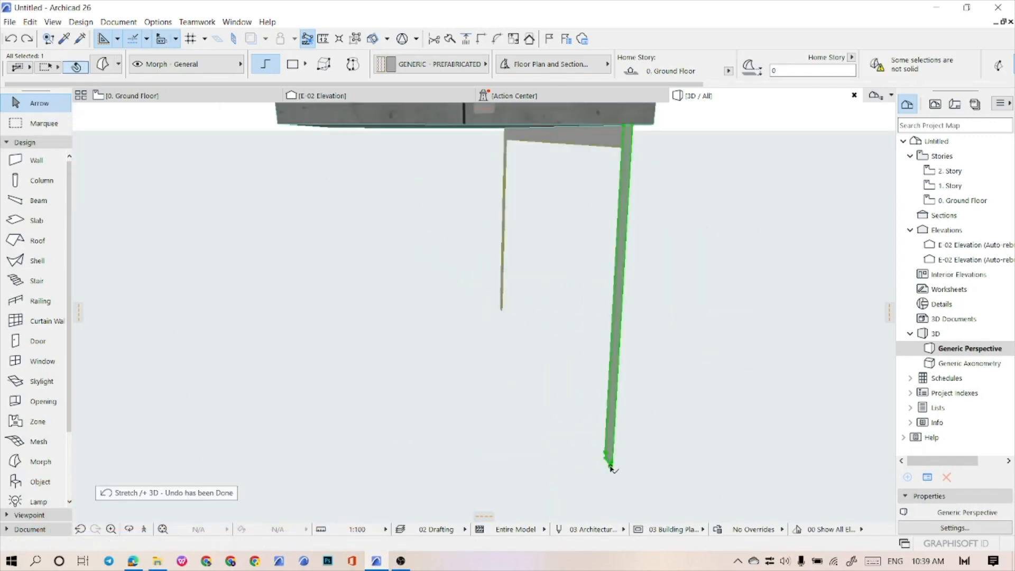
# Extrude the nearer leg's face inward under the tabletop to form a solid leg
pyautogui.click(612, 466)
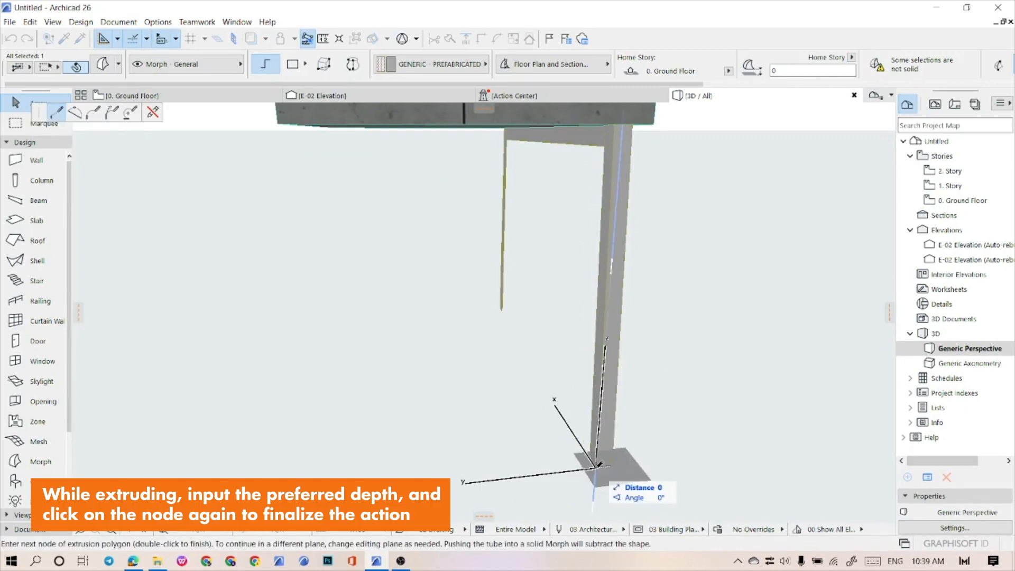
pyautogui.click(608, 468)
pyautogui.scroll(-3, 643, 441)
pyautogui.click(687, 381)
pyautogui.keyDown('shift'); pyautogui.moveTo(687, 381); pyautogui.dragTo(700, 333, button='middle'); pyautogui.keyUp('shift')
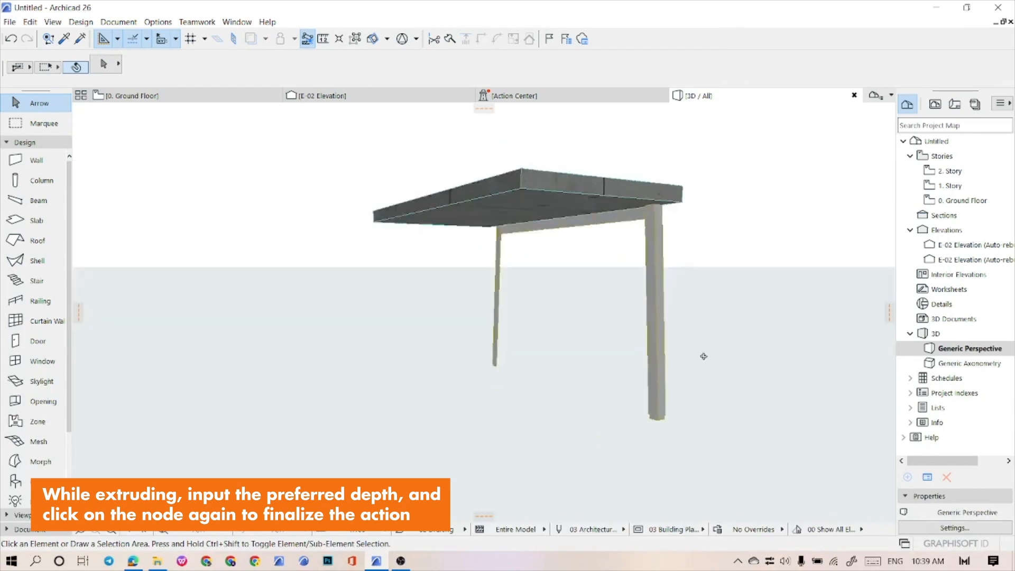
# Extrude the second leg's face inward to form a matching solid leg
pyautogui.scroll(4, 507, 397)
pyautogui.click(459, 304)
pyautogui.click(449, 348)
pyautogui.click(448, 347)
pyautogui.click(447, 348)
pyautogui.scroll(-4, 455, 343)
pyautogui.click(487, 321)
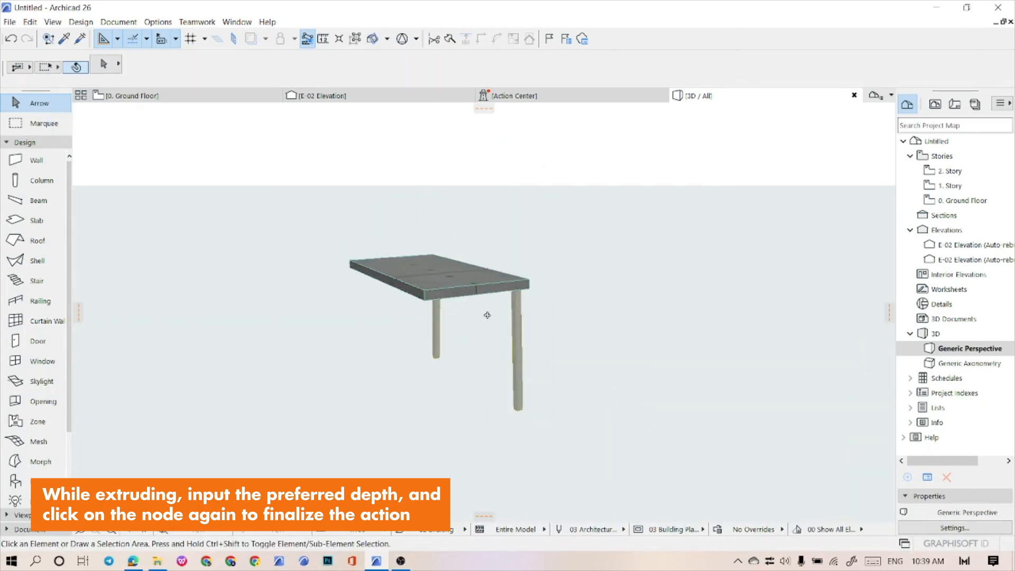
# Extrude the rail's face between the legs by 35 mm under the tabletop
pyautogui.keyDown('shift'); pyautogui.moveTo(487, 321); pyautogui.dragTo(502, 280, button='middle'); pyautogui.keyUp('shift')
pyautogui.scroll(2, 510, 280)
pyautogui.click(511, 280)
pyautogui.click(530, 291)
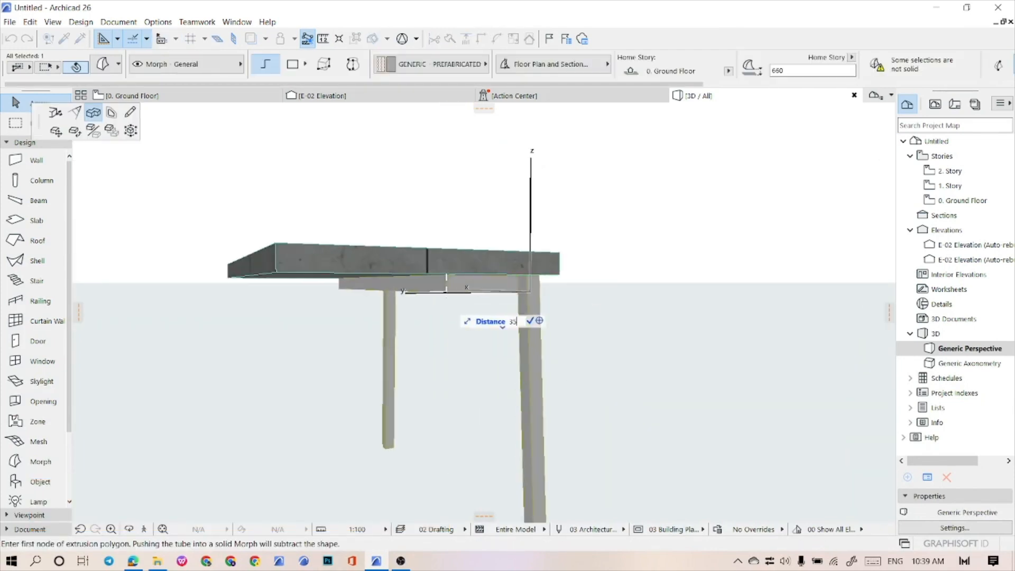
pyautogui.press('Return')
pyautogui.click(550, 327)
# Override the surface of both legs and the rail with Paint - Anthracite
pyautogui.keyDown('shift'); pyautogui.moveTo(549, 328); pyautogui.dragTo(463, 315, button='middle'); pyautogui.keyUp('shift')
pyautogui.click(378, 346)
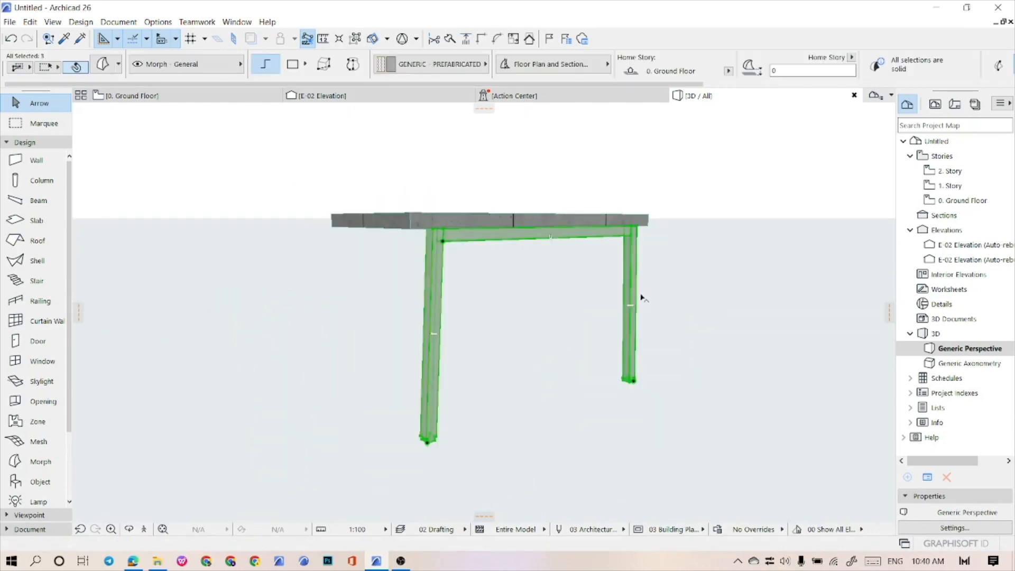
pyautogui.hotkey('ctrl', 't')
pyautogui.click(419, 362)
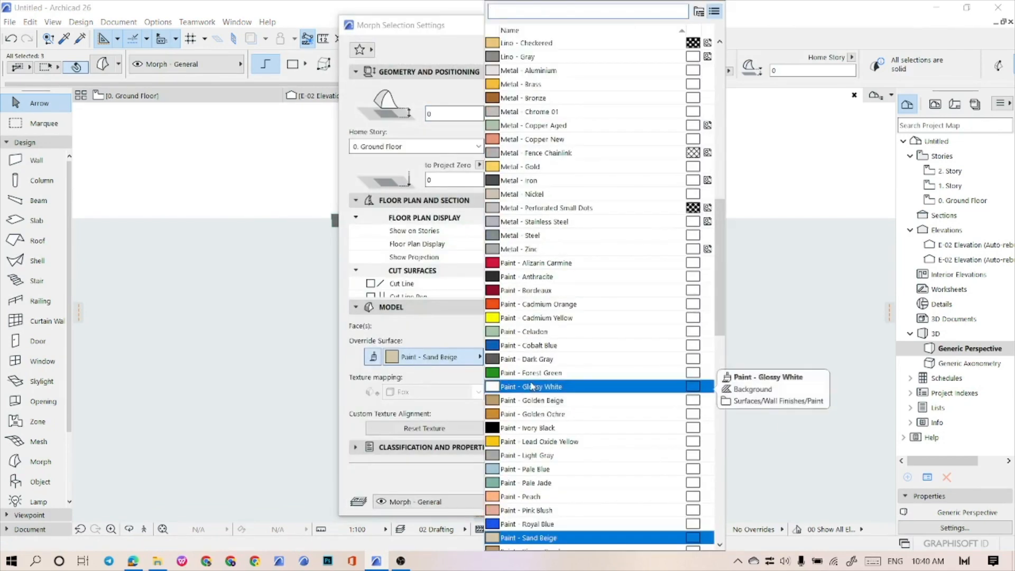
pyautogui.click(528, 276)
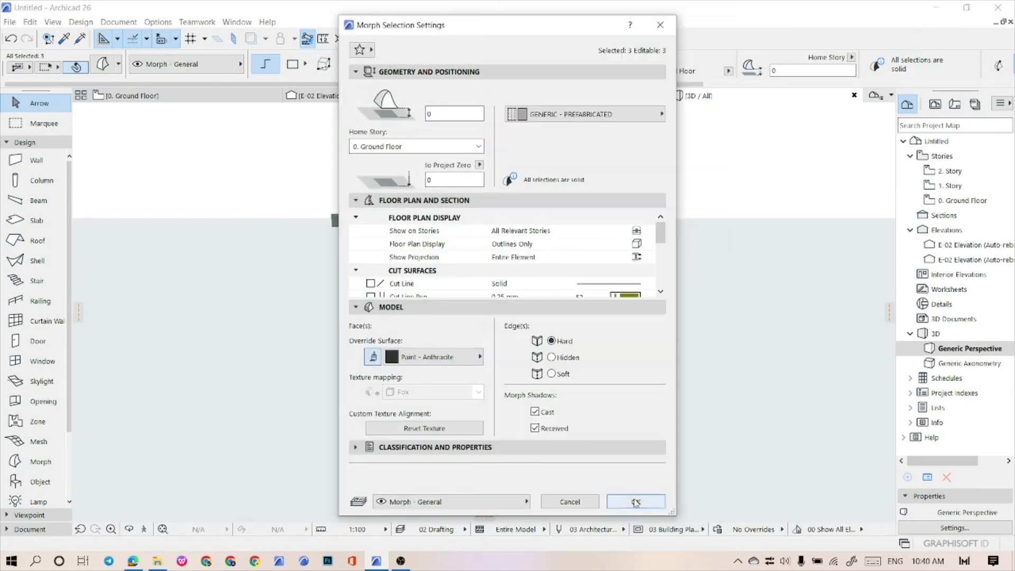
pyautogui.click(640, 502)
# Override the tabletop slab's surfaces, including its edges, with Wood - Pine Grained Horizontal
pyautogui.click(376, 191)
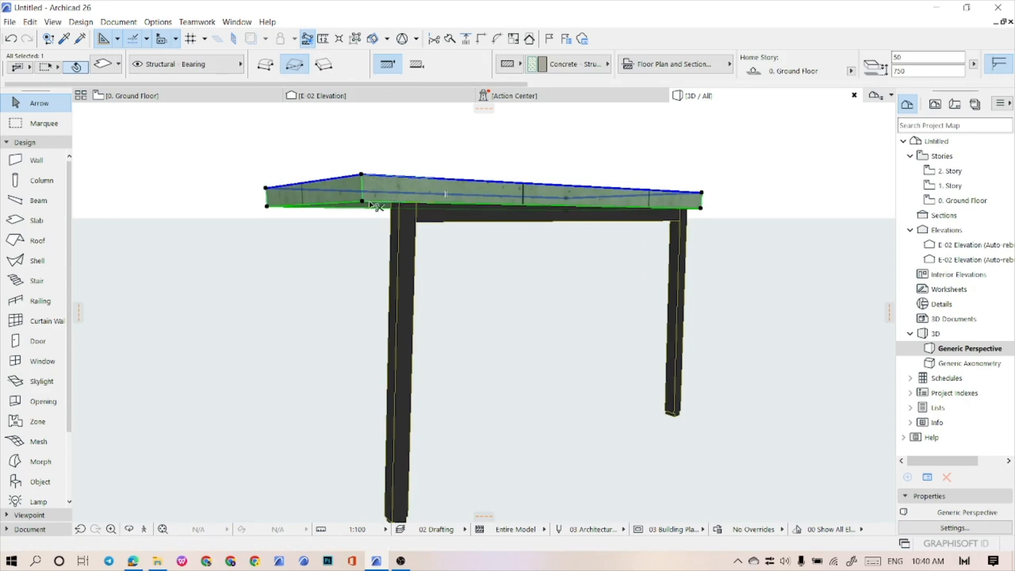
pyautogui.hotkey('ctrl', 't')
pyautogui.click(376, 365)
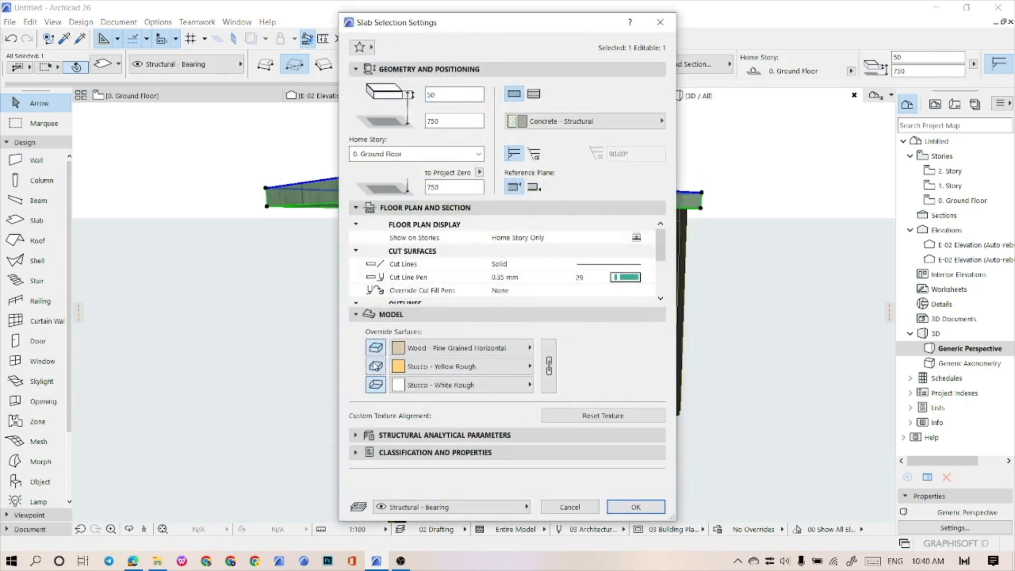
pyautogui.click(637, 508)
pyautogui.press('Escape')
pyautogui.scroll(-2, 519, 320)
pyautogui.keyDown('shift'); pyautogui.moveTo(518, 319); pyautogui.dragTo(492, 332, button='middle'); pyautogui.keyUp('shift')
# Move the legs and rail inward from the tabletop's front edge in the Ground Floor plan and check them in 3D
pyautogui.press('F2')
pyautogui.moveTo(782, 285); pyautogui.dragTo(458, 292, button='middle')
pyautogui.scroll(1, 458, 296)
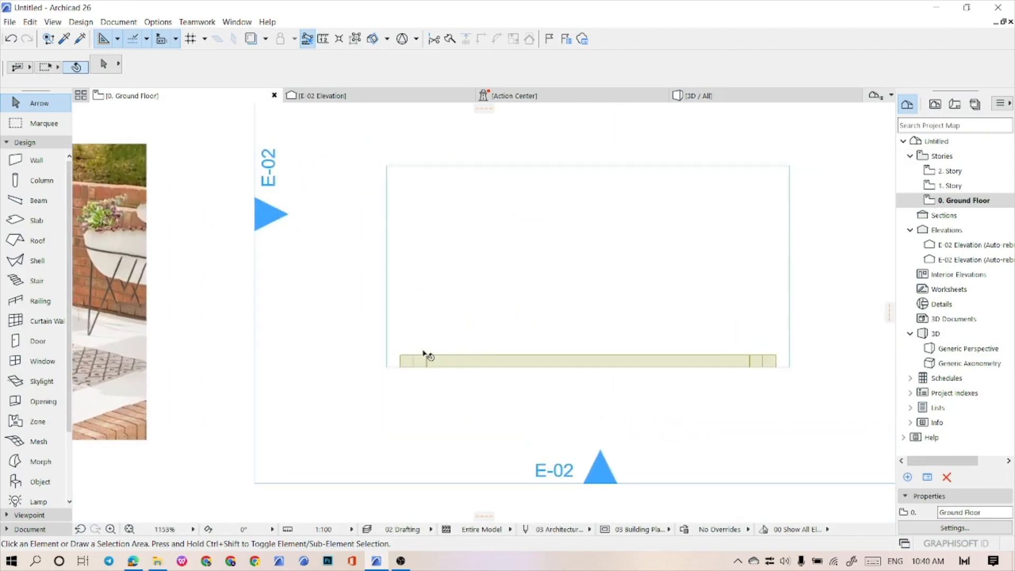
pyautogui.click(421, 359)
pyautogui.keyDown('shift'); pyautogui.click(683, 362); pyautogui.keyUp('shift')
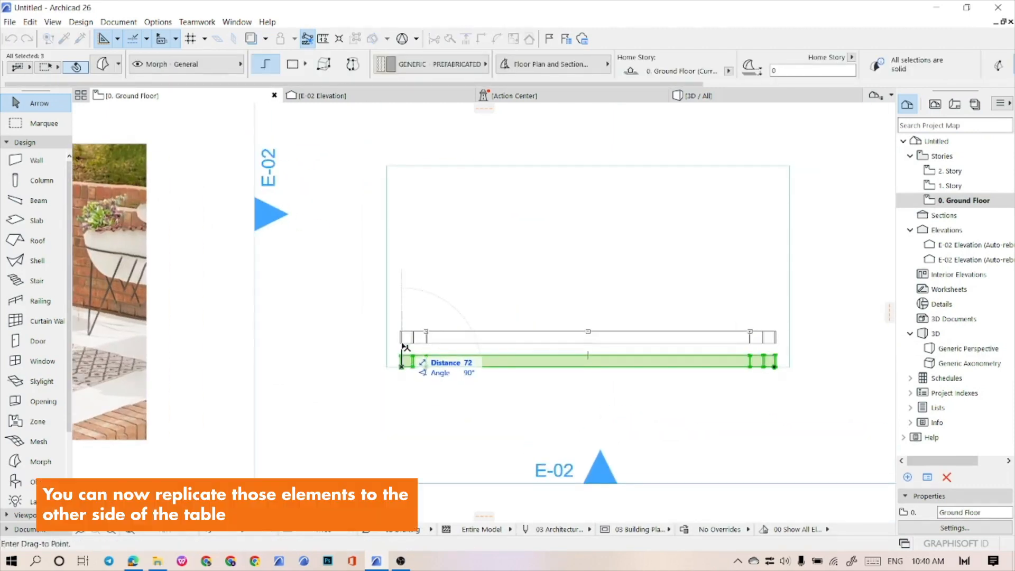
pyautogui.click(403, 343)
pyautogui.press('Escape')
pyautogui.scroll(-3, 423, 364)
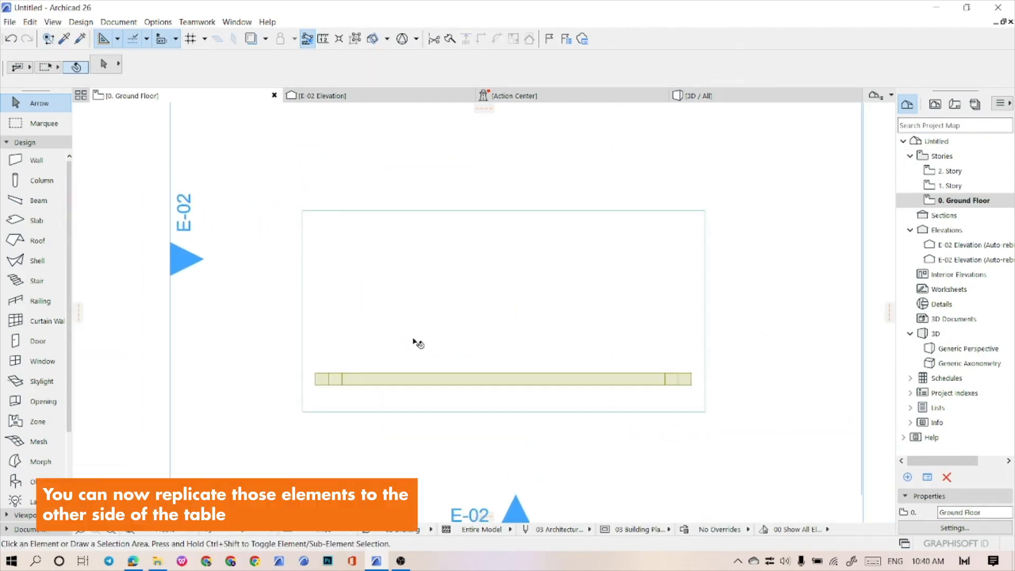
pyautogui.click(714, 103)
pyautogui.keyDown('shift'); pyautogui.moveTo(533, 257); pyautogui.dragTo(497, 278, button='middle'); pyautogui.keyUp('shift')
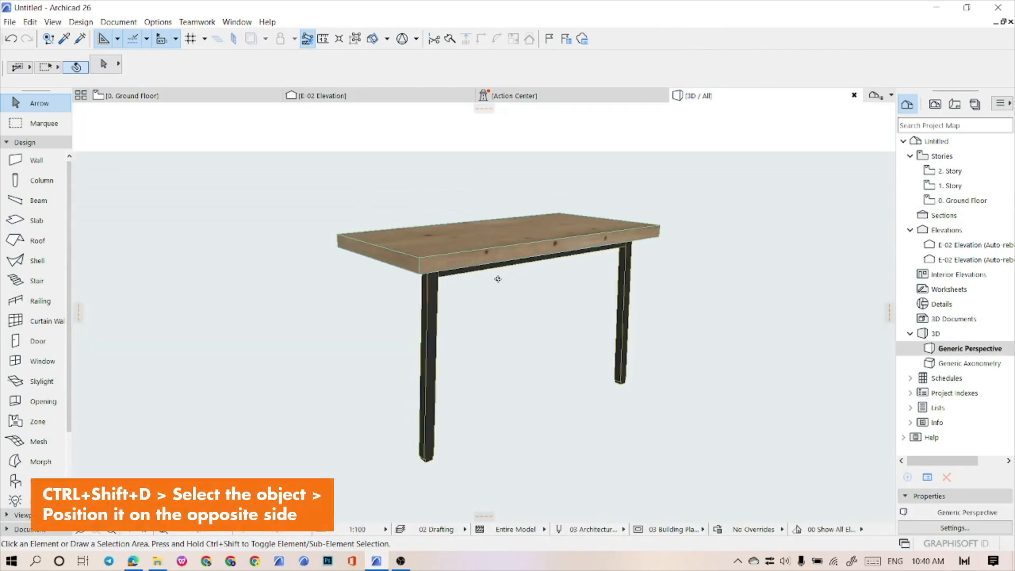
# Copy the leg frame to the tabletop's opposite long side, 80 mm in from the edge, and check it in 3D
pyautogui.click(180, 97)
pyautogui.click(413, 374)
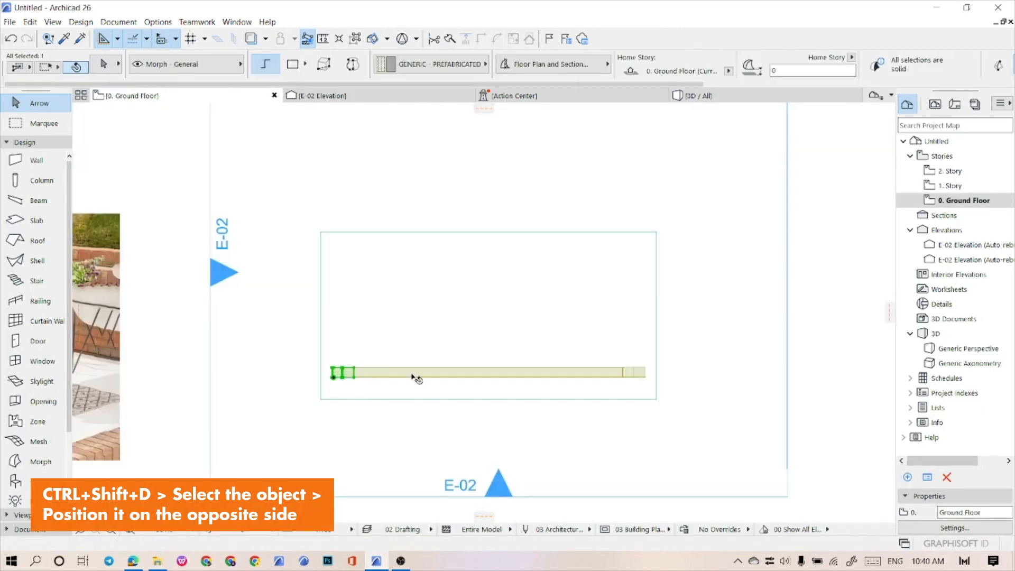
pyautogui.click(335, 235)
pyautogui.write('80')
pyautogui.press('Return')
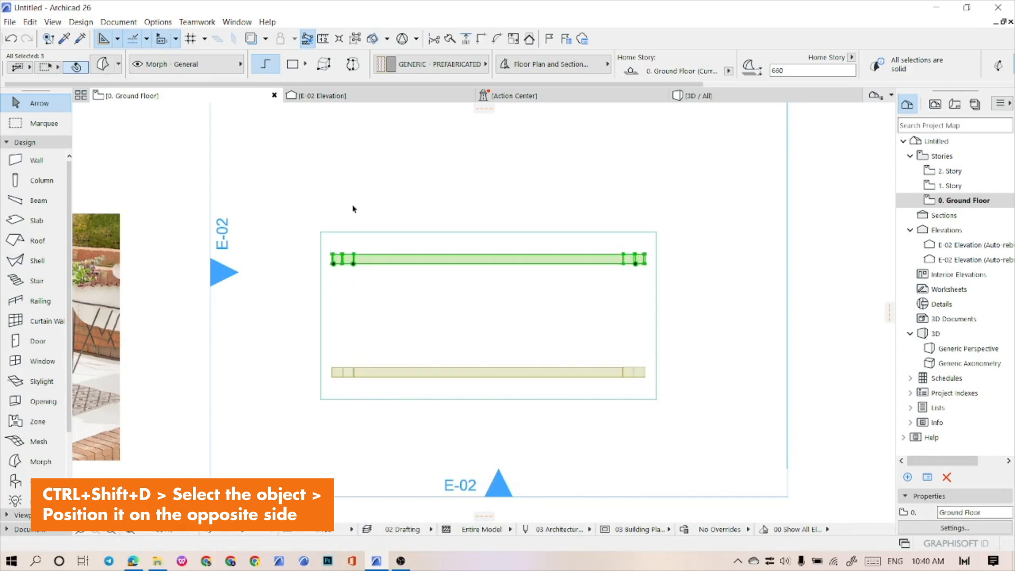
pyautogui.click(353, 207)
pyautogui.click(700, 97)
pyautogui.moveTo(541, 288)
pyautogui.keyDown('shift'); pyautogui.mouseDown(button='middle')
pyautogui.moveTo(528, 270)
pyautogui.moveTo(530, 283)
pyautogui.mouseUp(button='middle'); pyautogui.keyUp('shift')
pyautogui.moveTo(479, 304)
pyautogui.keyDown('shift'); pyautogui.mouseDown(button='middle')
pyautogui.moveTo(480, 331)
pyautogui.moveTo(481, 307)
pyautogui.mouseUp(button='middle'); pyautogui.keyUp('shift')
# Open the side elevation of the marker beside the tabletop's short side with the current view settings
pyautogui.click(206, 97)
pyautogui.scroll(-2, 398, 280)
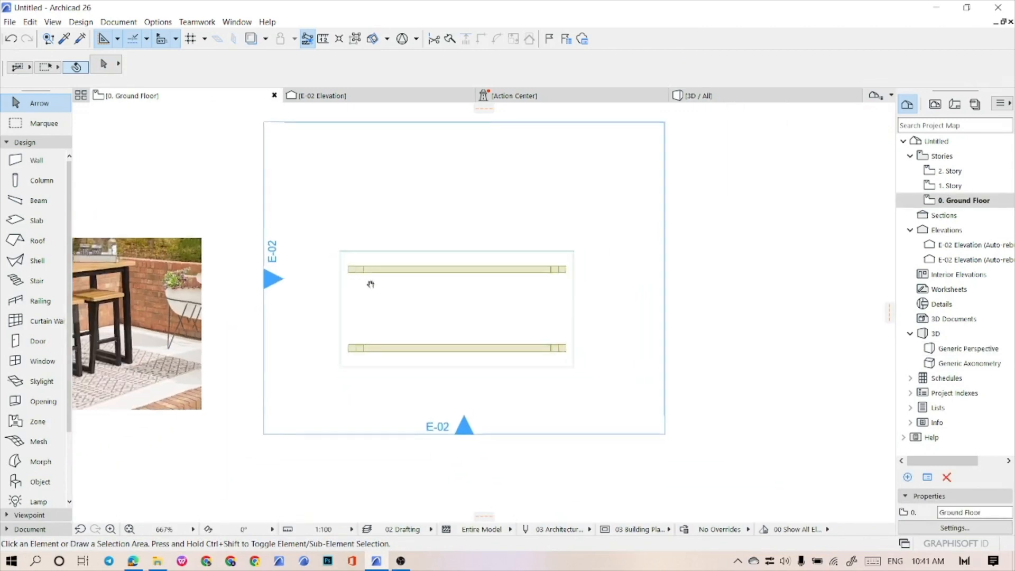
pyautogui.click(273, 285)
pyautogui.rightClick(273, 284)
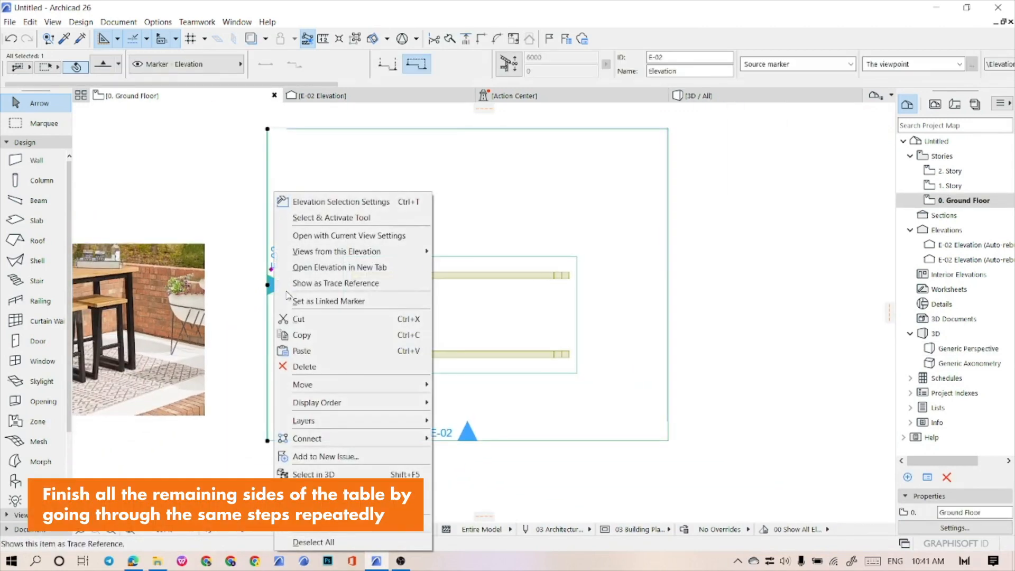
pyautogui.click(342, 237)
pyautogui.scroll(8, 502, 471)
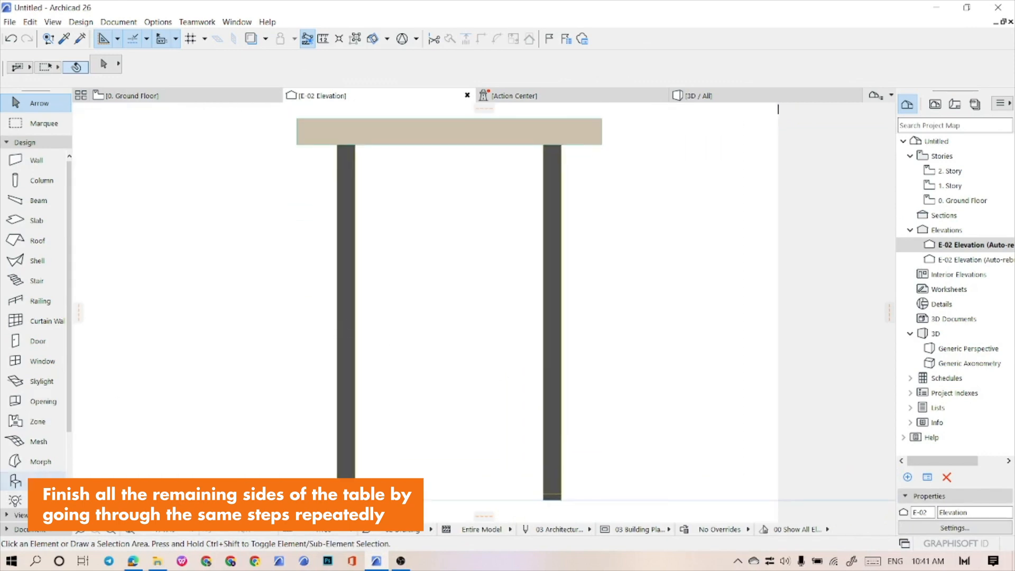
# Draw a line rectangle about 370 mm wide between the two legs, just above their feet
pyautogui.click(38, 529)
pyautogui.click(45, 369)
pyautogui.scroll(1, 360, 498)
pyautogui.scroll(1, 361, 498)
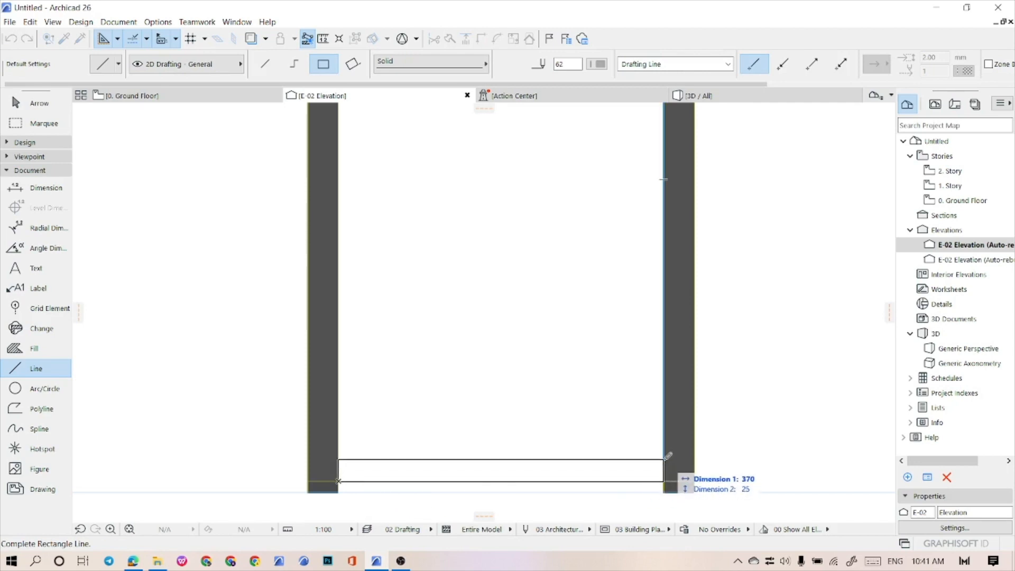
pyautogui.press('Escape')
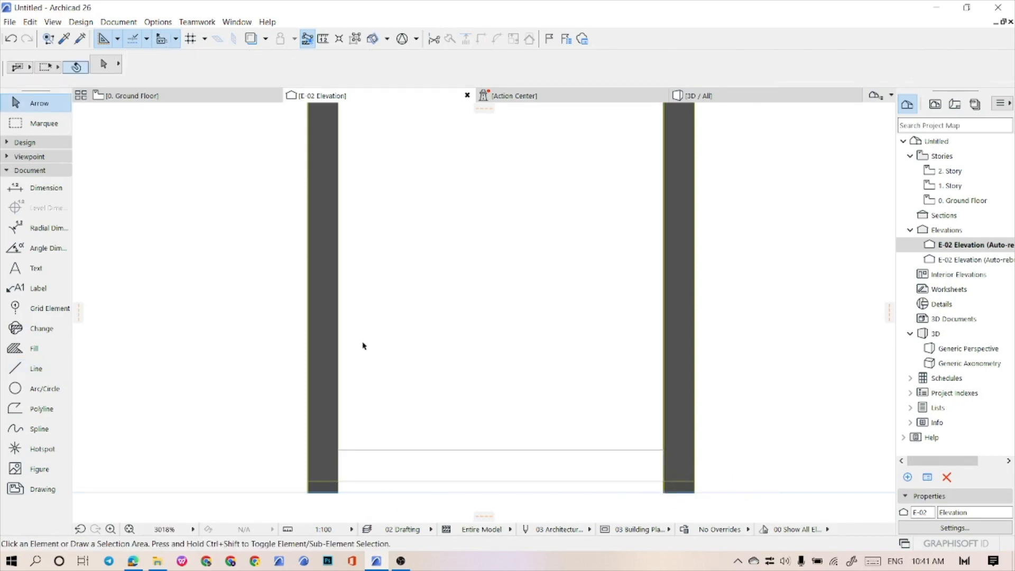
# Pick up the leg morph's settings and create a morph face from the rectangle between the legs
pyautogui.keyDown('alt'); pyautogui.click(334, 337); pyautogui.keyUp('alt')
pyautogui.press('space')
pyautogui.click(464, 470)
pyautogui.press('Escape')
# Move the crossbar morph from the elevation marker line to between the leg ends in the Ground Floor plan
pyautogui.click(133, 95)
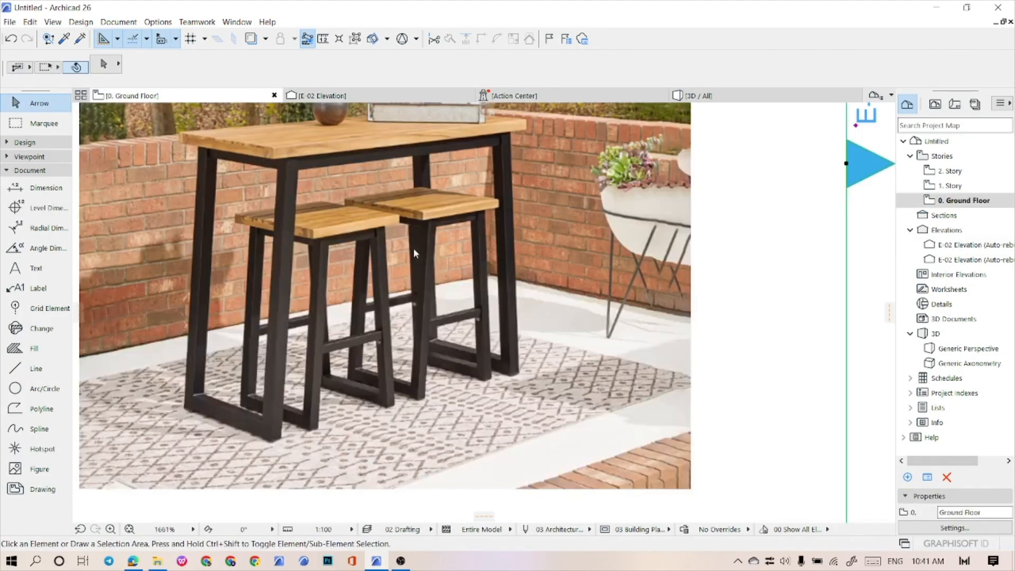
pyautogui.scroll(2, 595, 276)
pyautogui.press('Escape')
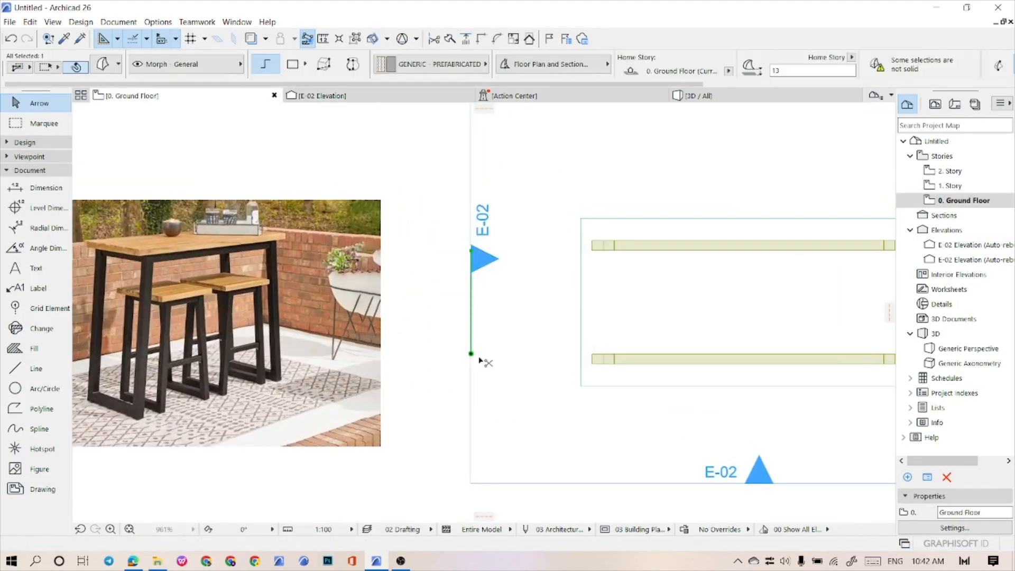
pyautogui.scroll(3, 597, 353)
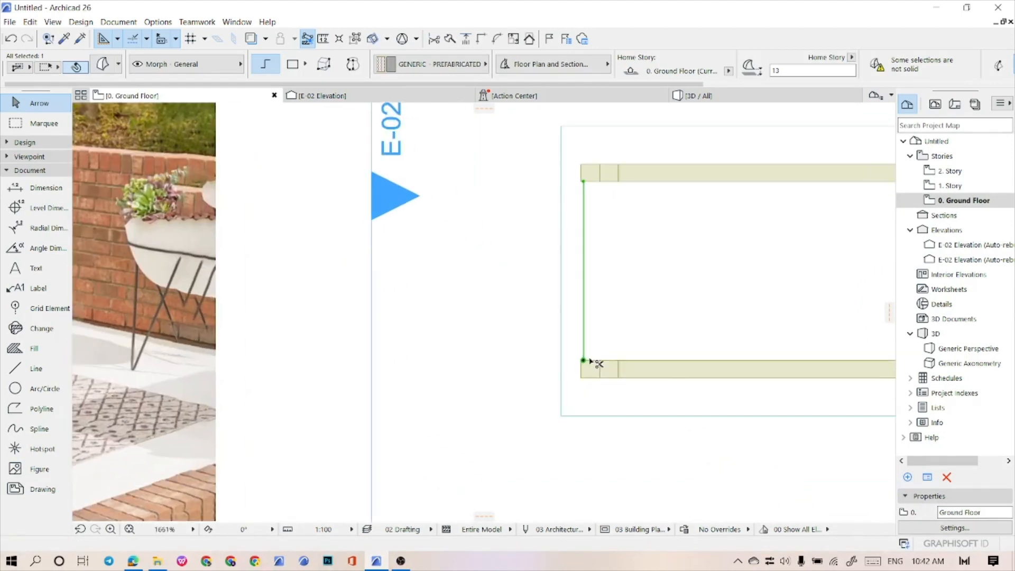
pyautogui.press('Escape')
# Inspect the crossbar between the legs in the 3D view and delete it
pyautogui.click(333, 96)
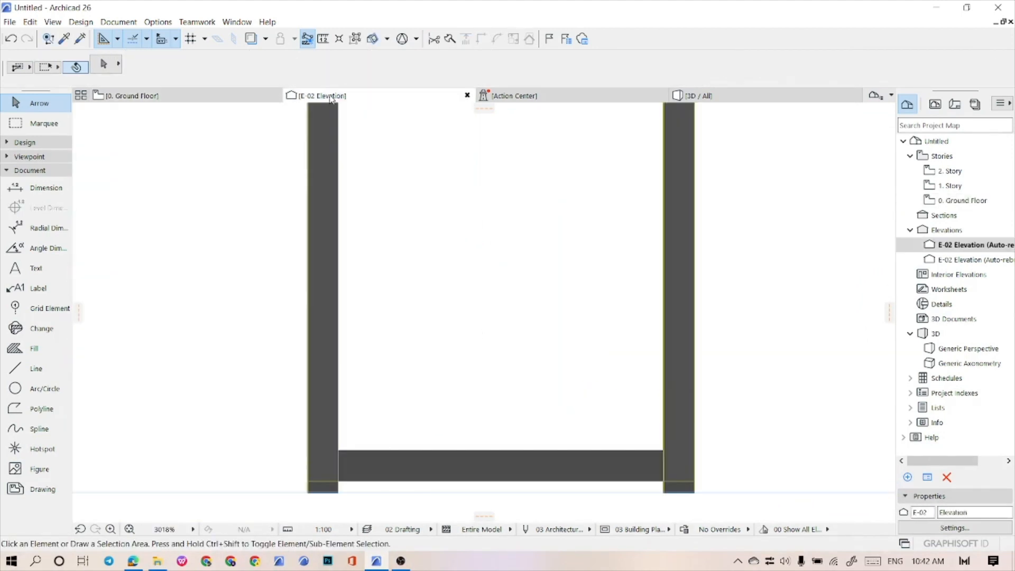
pyautogui.click(703, 96)
pyautogui.scroll(3, 377, 453)
pyautogui.keyDown('shift'); pyautogui.moveTo(377, 453); pyautogui.dragTo(378, 338, button='middle'); pyautogui.keyUp('shift')
pyautogui.click(358, 334)
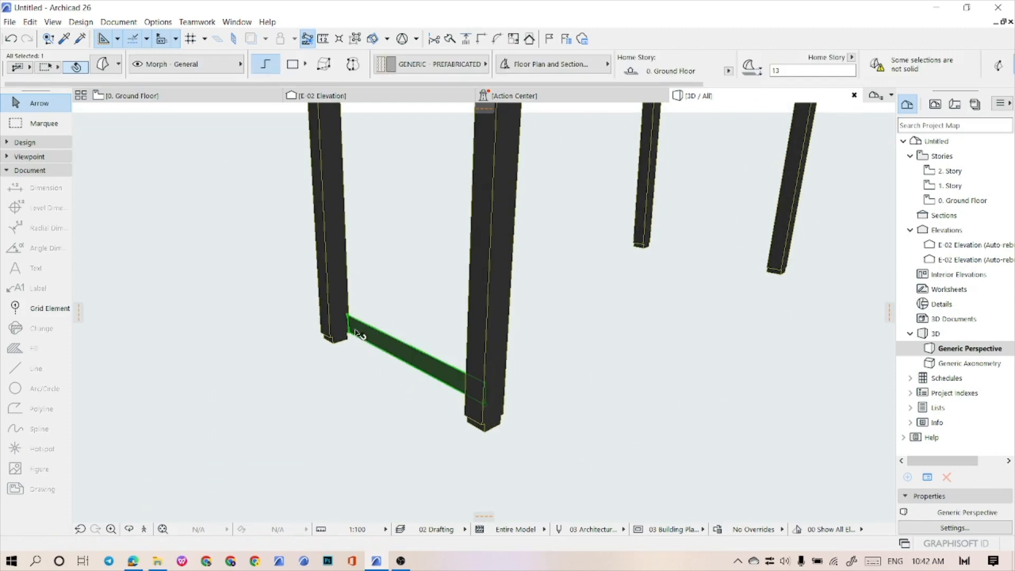
pyautogui.scroll(4, 423, 373)
pyautogui.keyDown('shift'); pyautogui.moveTo(431, 381); pyautogui.dragTo(275, 379, button='middle'); pyautogui.keyUp('shift')
pyautogui.press('Delete')
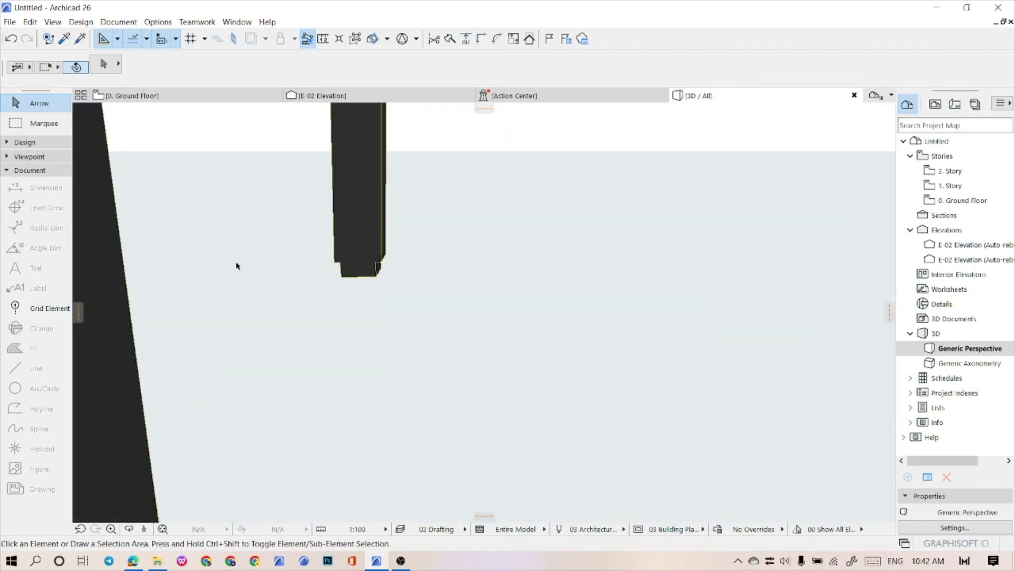
# Recreate the crossbar's morph face from the rectangle outline in the side elevation
pyautogui.click(162, 100)
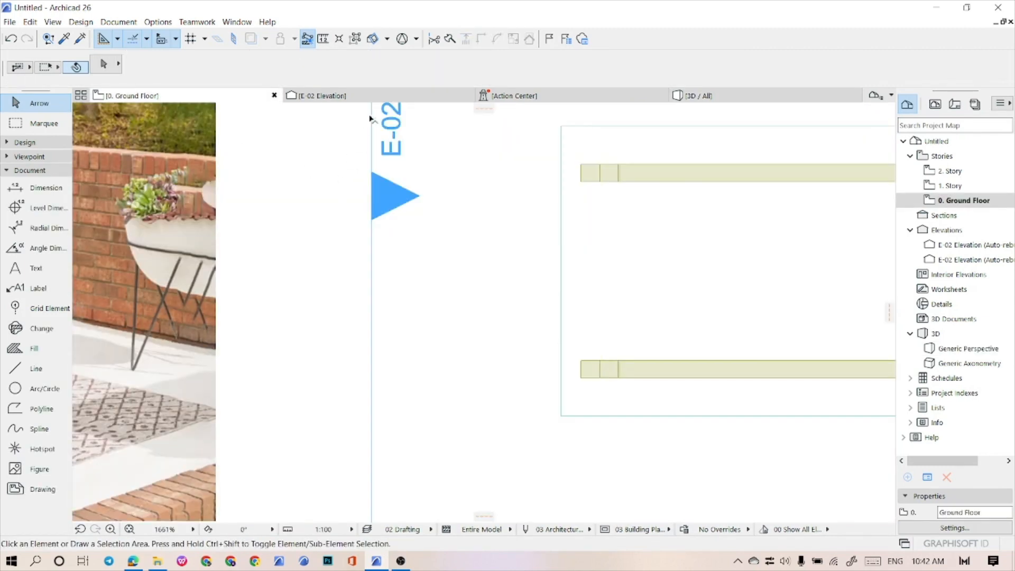
pyautogui.click(374, 97)
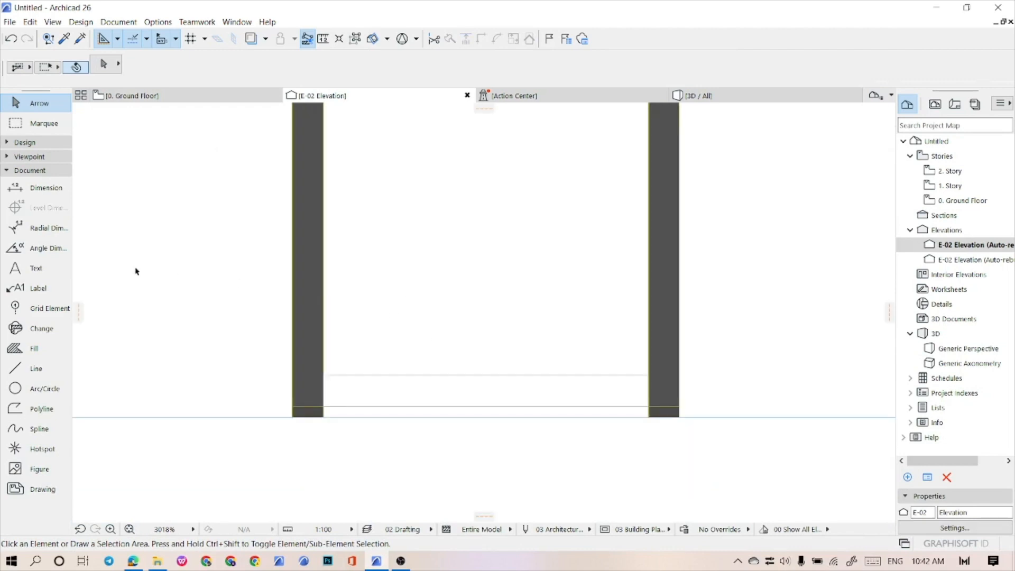
pyautogui.click(17, 143)
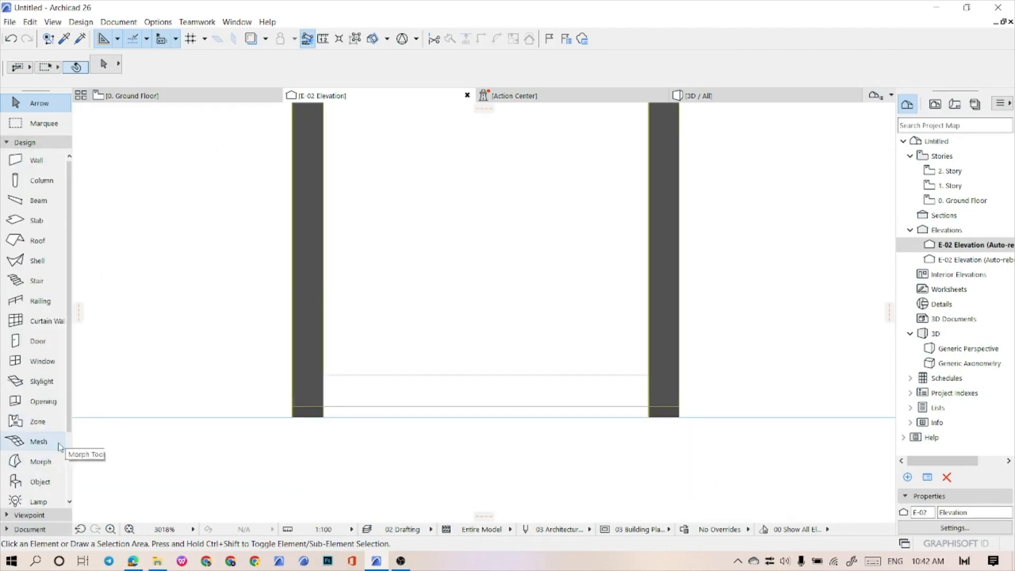
pyautogui.click(40, 461)
pyautogui.click(425, 391)
pyautogui.press('Escape')
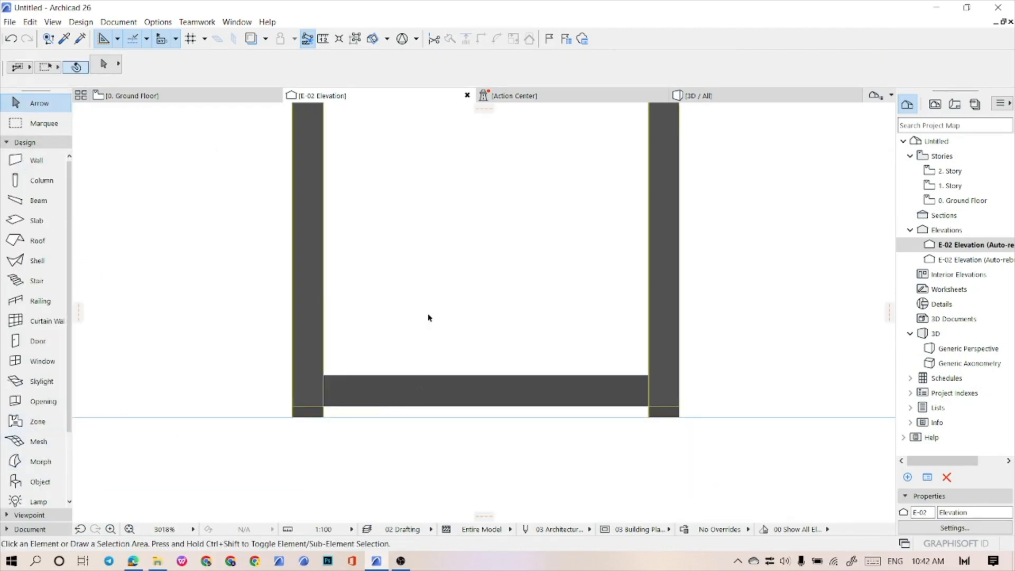
# Extrude the crossbar's morph face beside the table into a solid bar in the 3D view
pyautogui.click(711, 100)
pyautogui.scroll(-4, 187, 219)
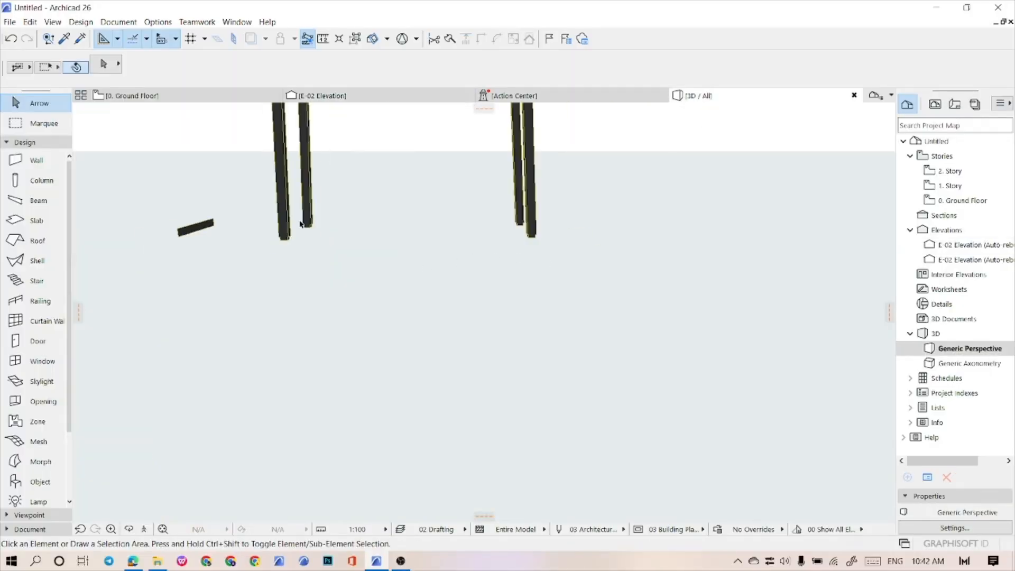
pyautogui.scroll(5, 188, 232)
pyautogui.click(188, 233)
pyautogui.click(168, 284)
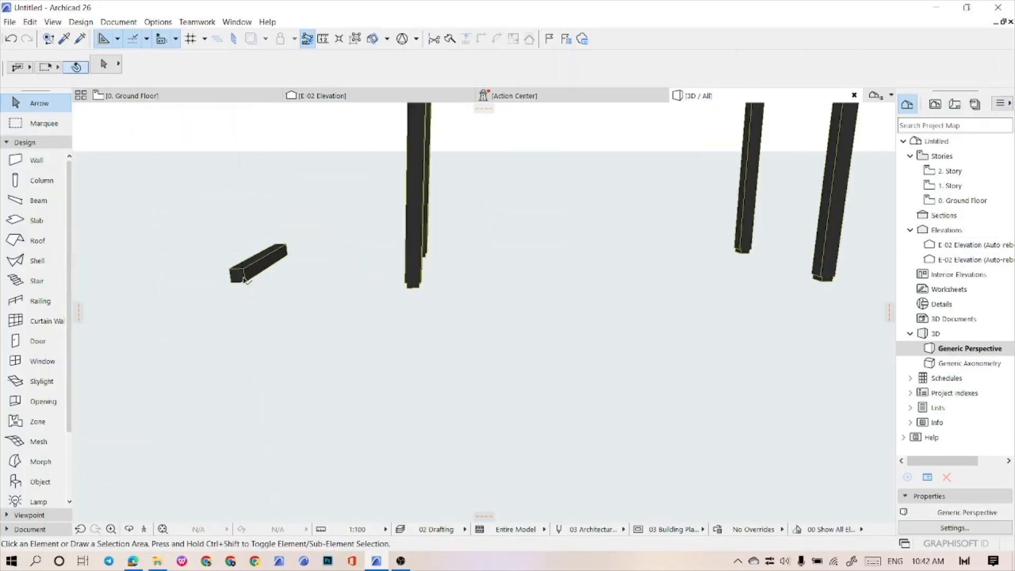
# Move the extruded crossbar from the elevation marker line to the inner corner of the leg end in the Ground Floor plan
pyautogui.press('F2')
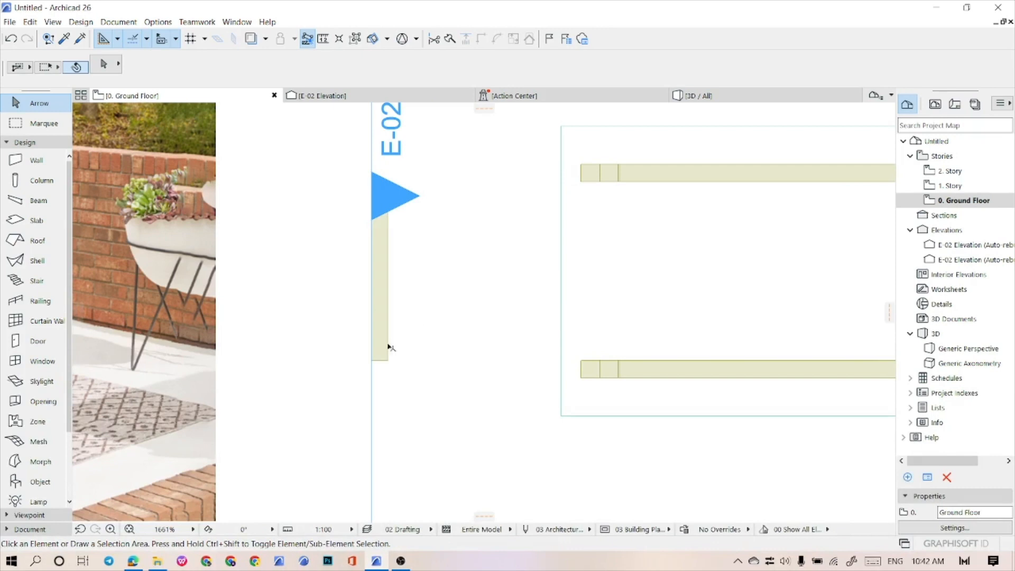
pyautogui.click(390, 343)
pyautogui.click(373, 361)
pyautogui.click(584, 365)
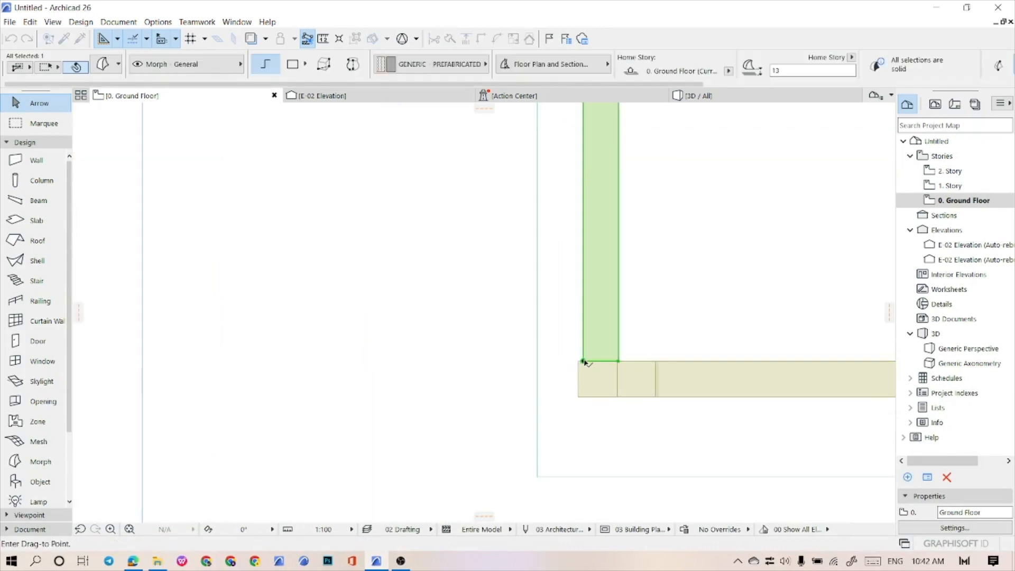
pyautogui.click(456, 238)
# Inspect how the straight crossbar meets the slanted leg in the 3D view and delete the crossbar
pyautogui.press('F3')
pyautogui.keyDown('shift'); pyautogui.moveTo(505, 253); pyautogui.dragTo(320, 290, button='middle'); pyautogui.keyUp('shift')
pyautogui.click(516, 286)
pyautogui.press('Delete')
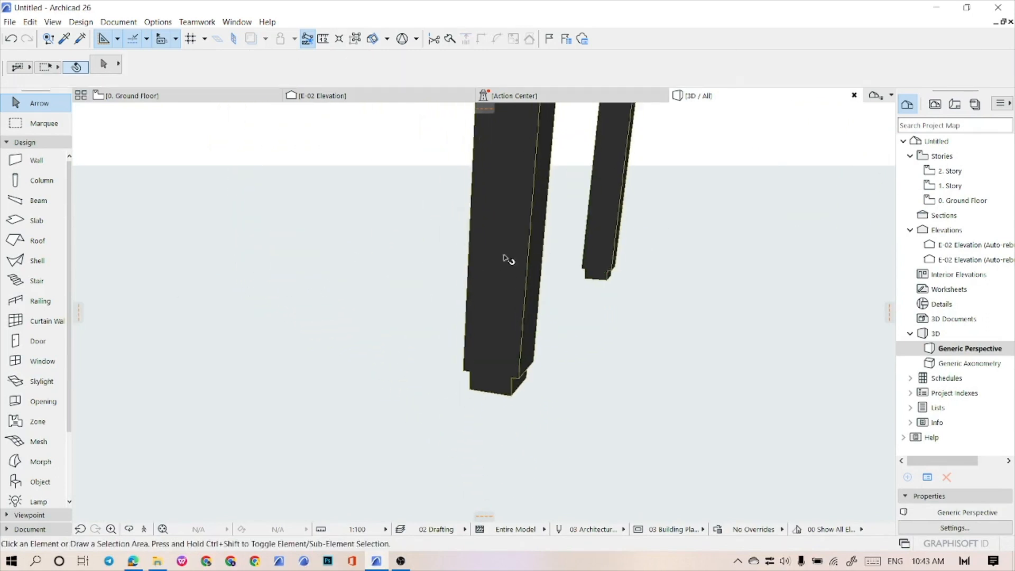
# Open the elevation facing the table's long side from its Ground Floor marker and close the Action Center tab
pyautogui.click(317, 96)
pyautogui.press('F2')
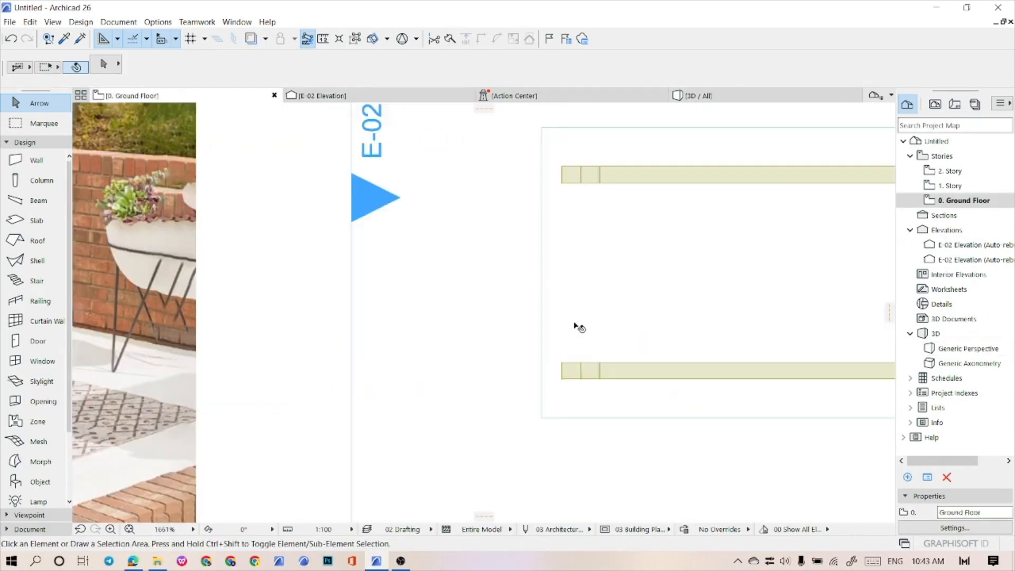
pyautogui.rightClick(565, 399)
pyautogui.click(650, 94)
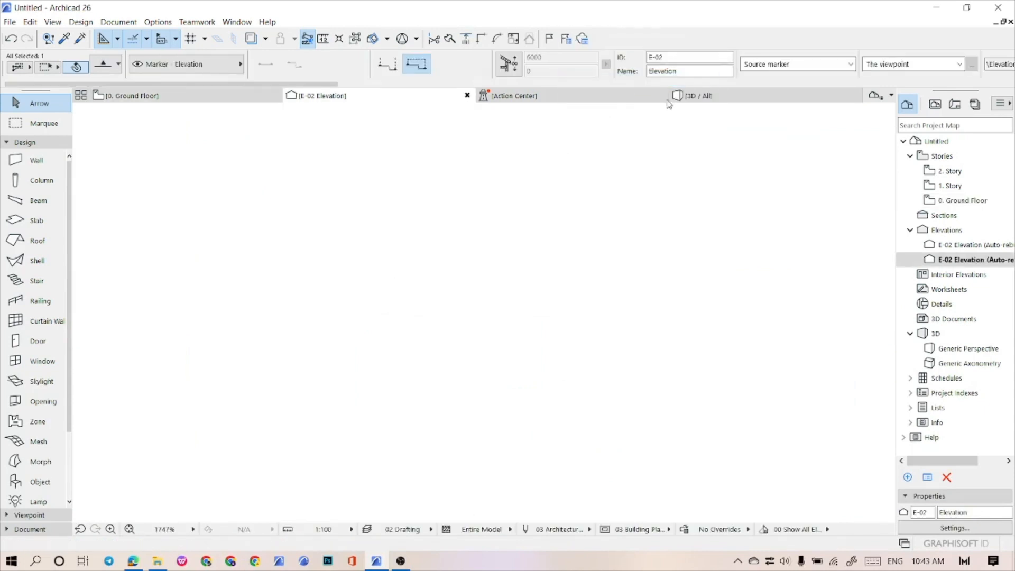
pyautogui.click(661, 95)
pyautogui.scroll(8, 311, 414)
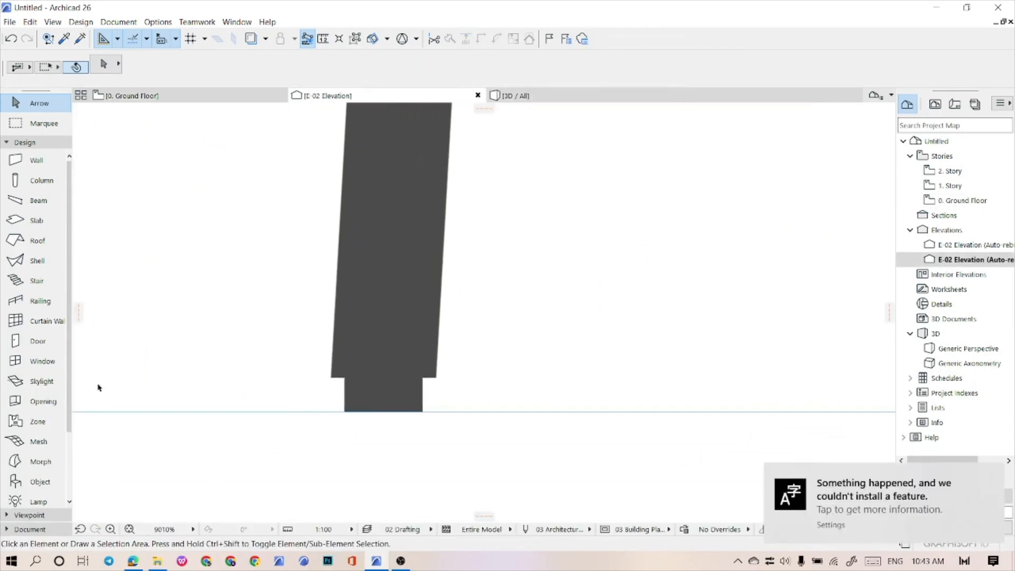
# Draw a rectangular line outline over the slanted leg's lower end in the elevation, starting at its lower outer corner
pyautogui.click(31, 531)
pyautogui.click(36, 369)
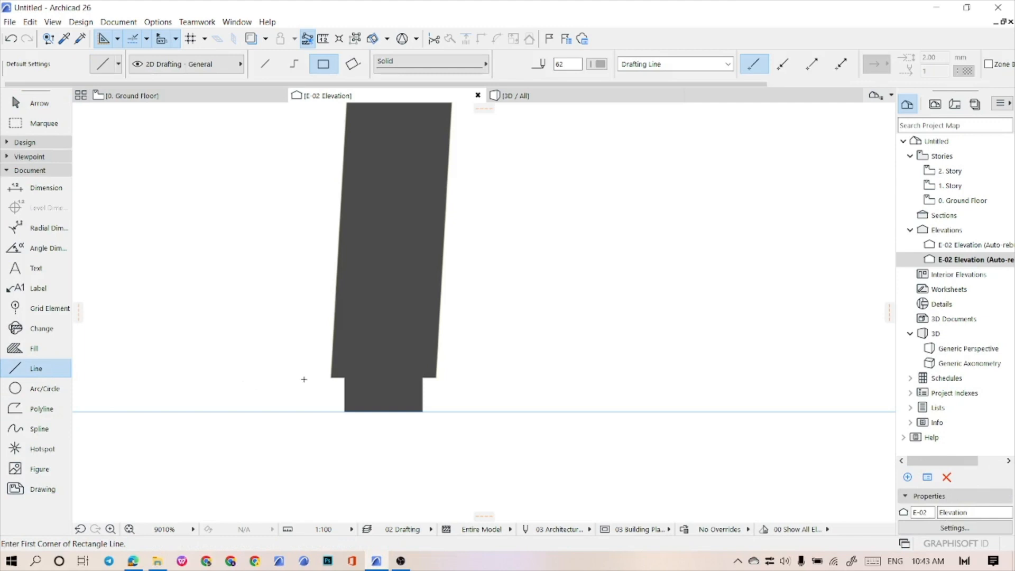
pyautogui.click(331, 377)
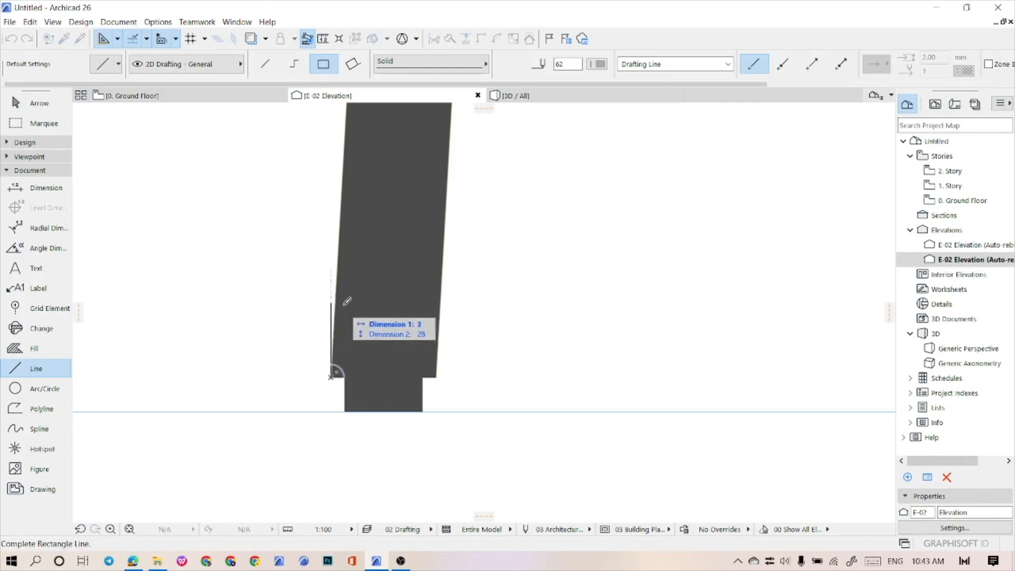
pyautogui.click(443, 287)
pyautogui.press('Escape')
# Reshape the outline's corners to match the leg's slanted edges and move the outline beside the leg
pyautogui.hotkey('ctrl', 'a')
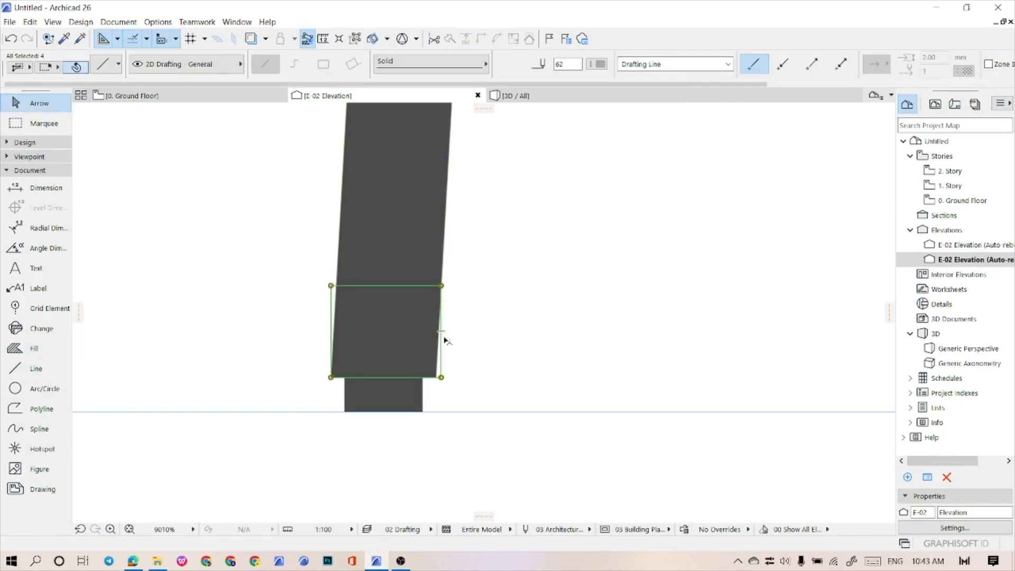
pyautogui.scroll(2, 444, 344)
pyautogui.hotkey('ctrl', 'd')
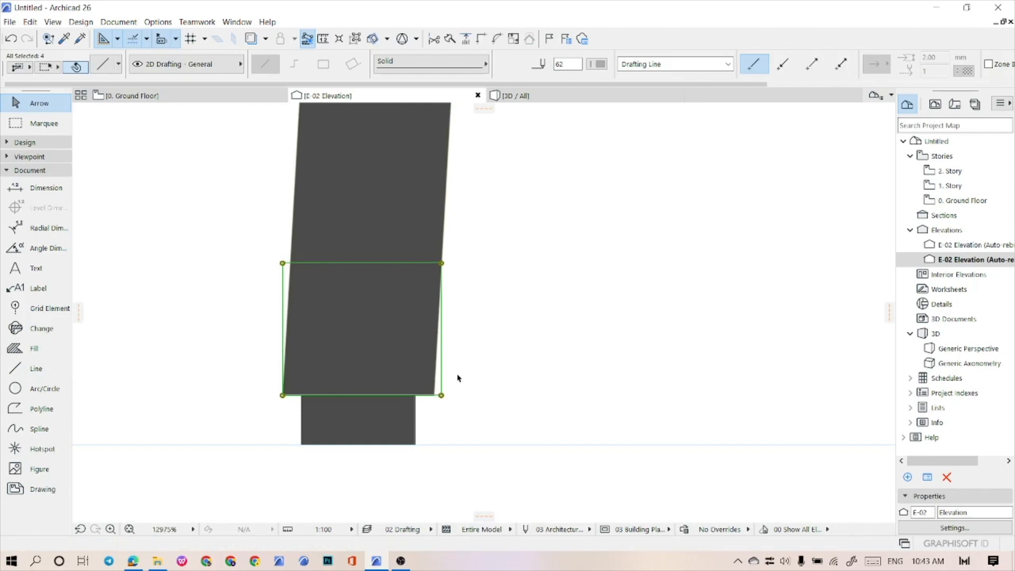
pyautogui.click(442, 395)
pyautogui.click(434, 395)
pyautogui.click(283, 263)
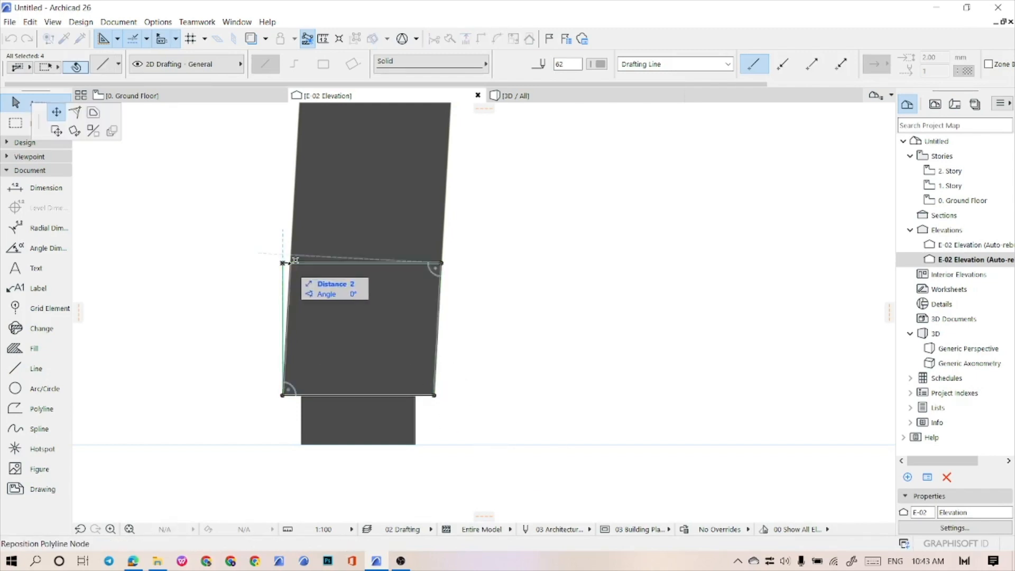
pyautogui.click(290, 263)
pyautogui.click(291, 263)
pyautogui.click(482, 263)
pyautogui.click(459, 280)
# Create a morph face from the slanted outline and move it onto the leg's lower end
pyautogui.click(26, 142)
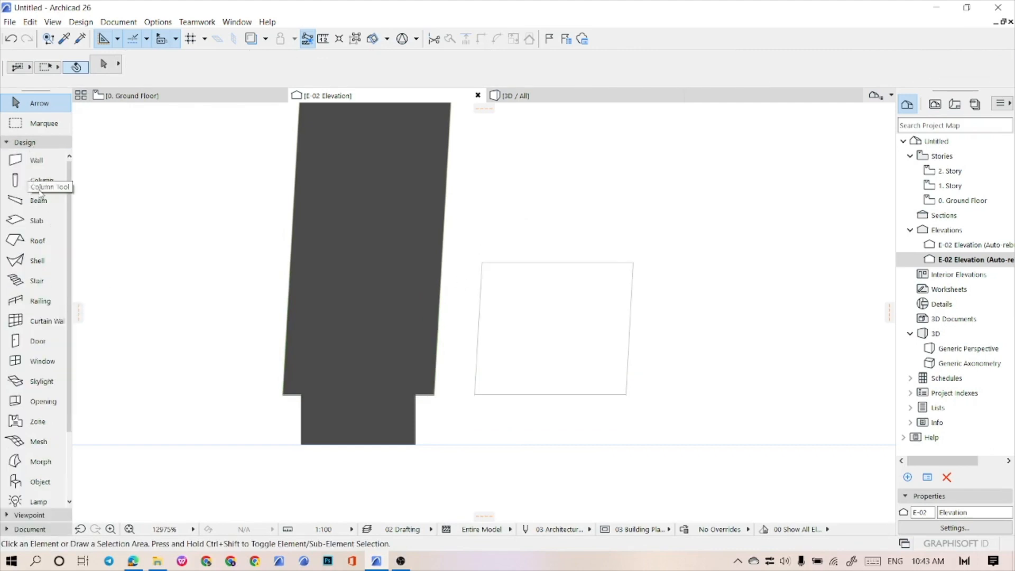
pyautogui.click(38, 461)
pyautogui.click(520, 363)
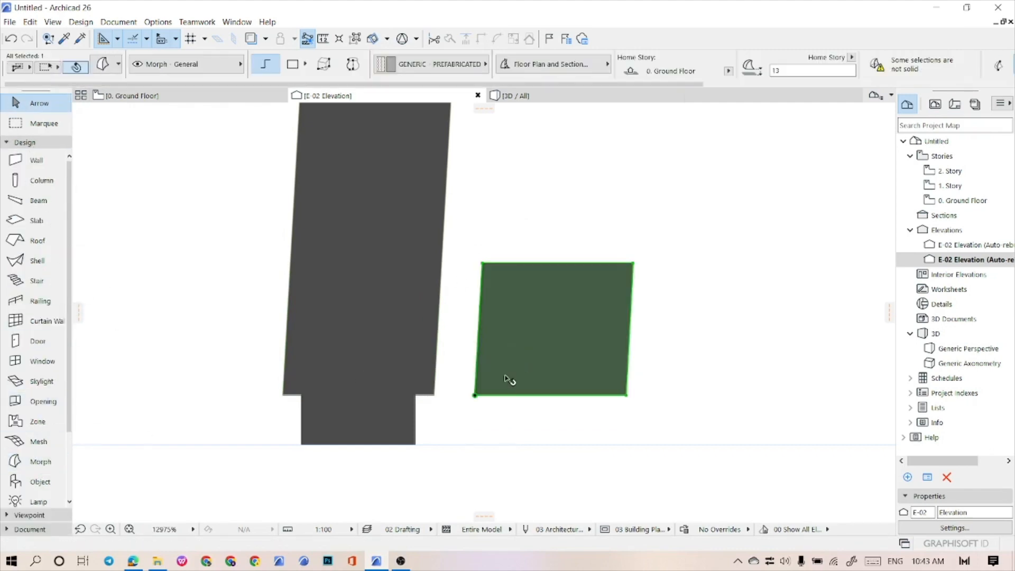
pyautogui.click(475, 395)
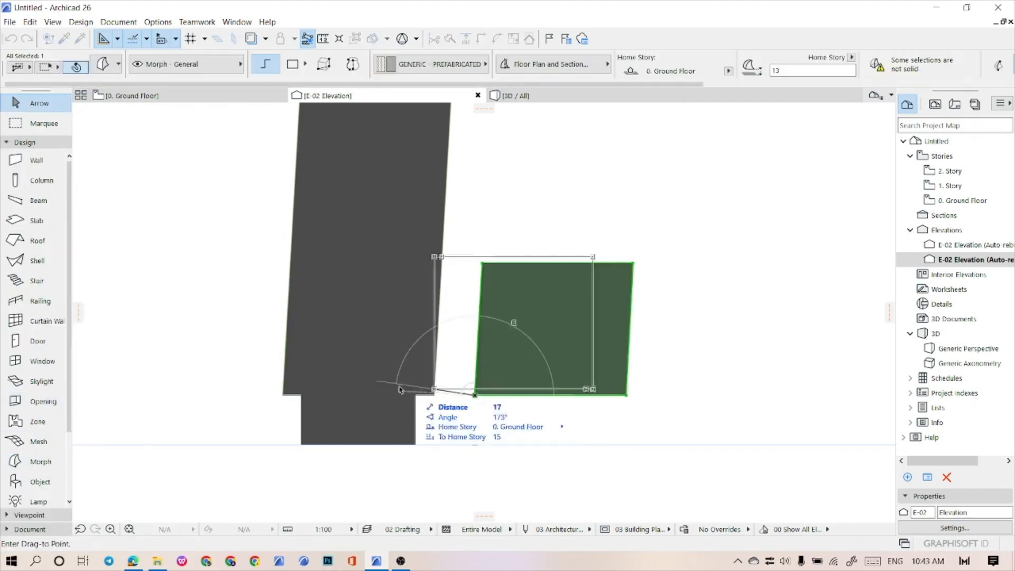
pyautogui.click(283, 395)
pyautogui.press('Escape')
pyautogui.scroll(-2, 450, 202)
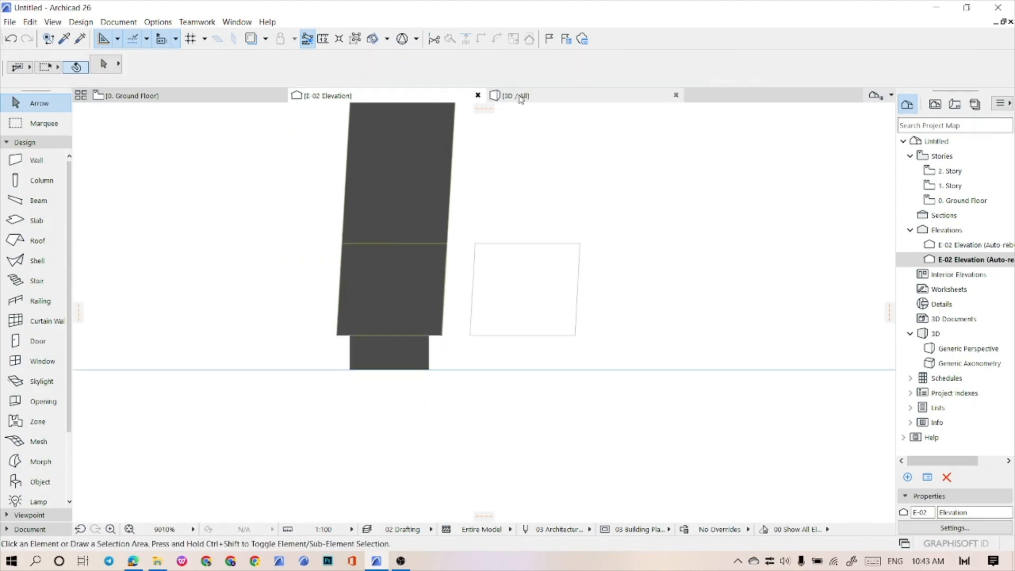
# Move the slanted morph face from the elevation marker line to the leg in the Ground Floor plan
pyautogui.click(188, 102)
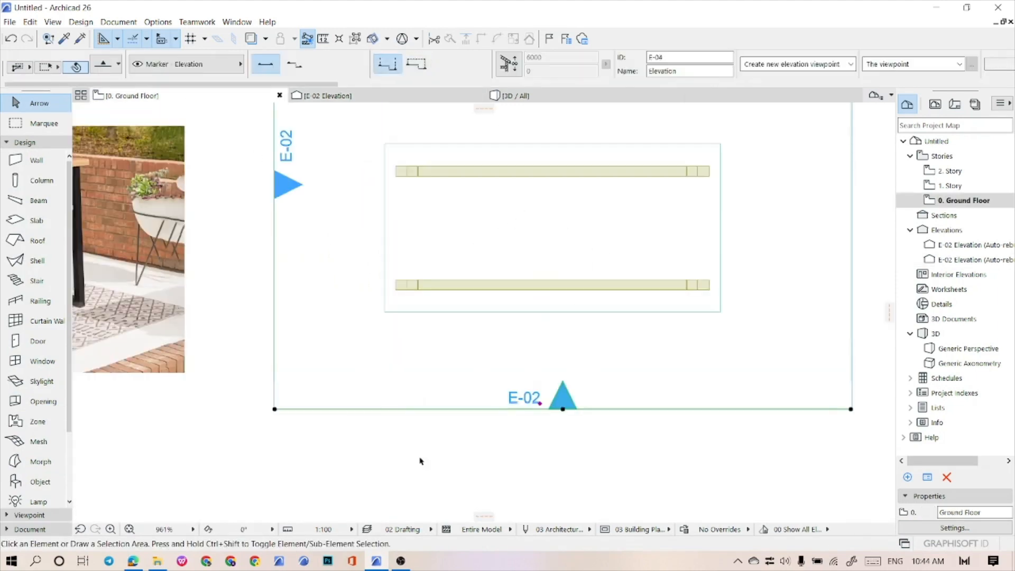
pyautogui.click(403, 409)
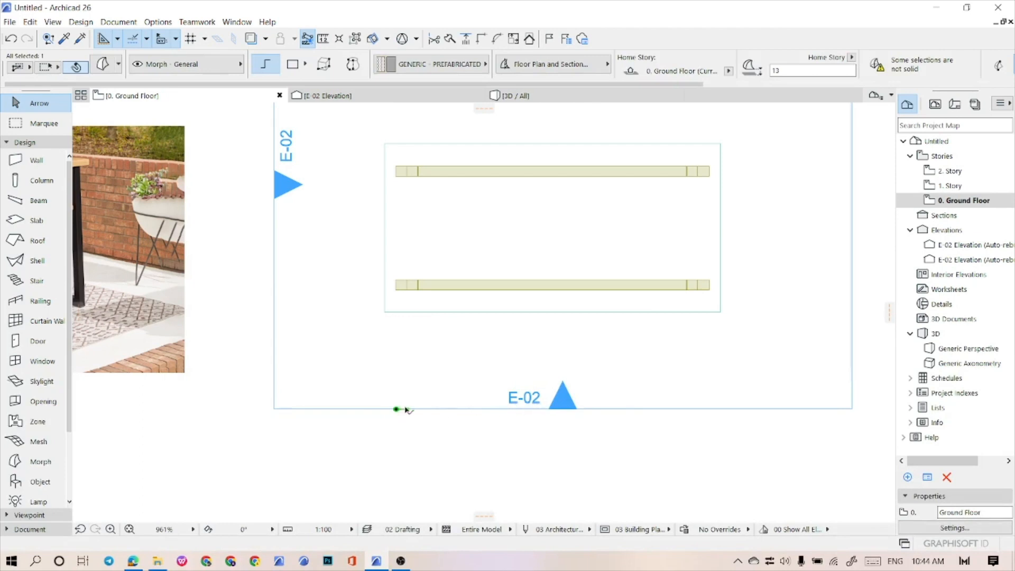
pyautogui.scroll(3, 401, 303)
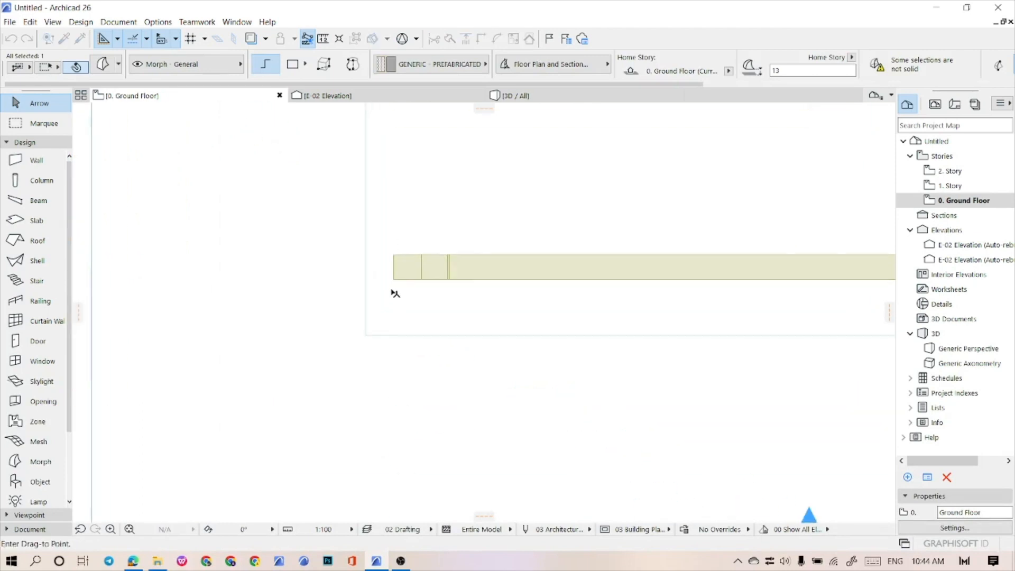
pyautogui.click(316, 291)
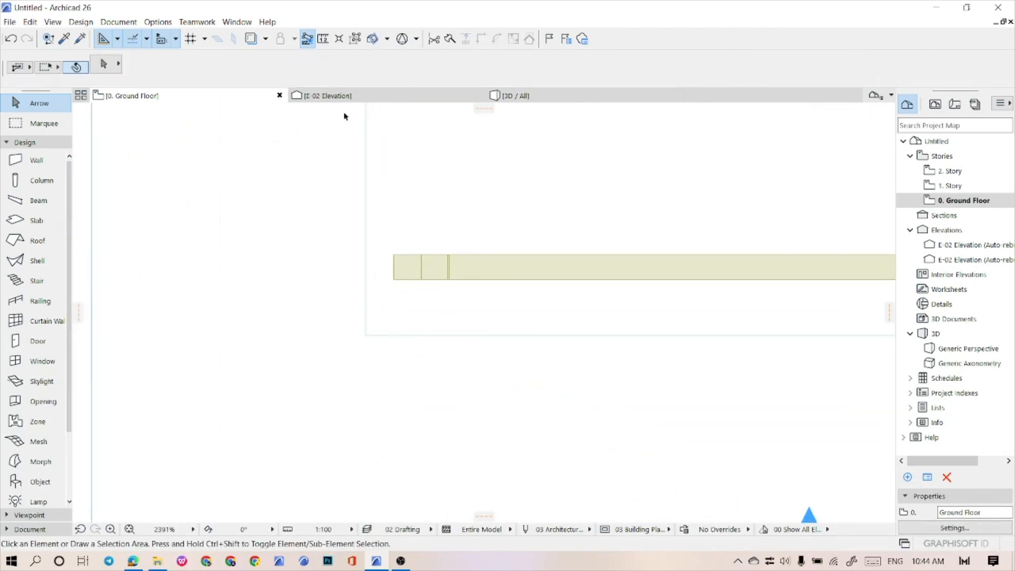
# Extrude the slanted face by 370 from one leg to the opposite leg to form the lower crossbar
pyautogui.click(530, 97)
pyautogui.scroll(3, 528, 275)
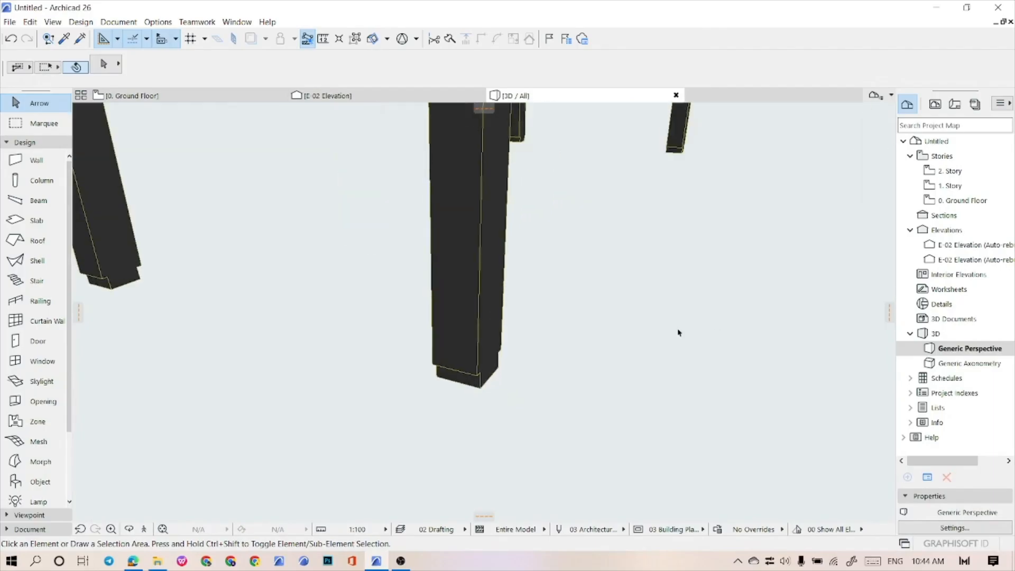
pyautogui.click(439, 346)
pyautogui.click(414, 326)
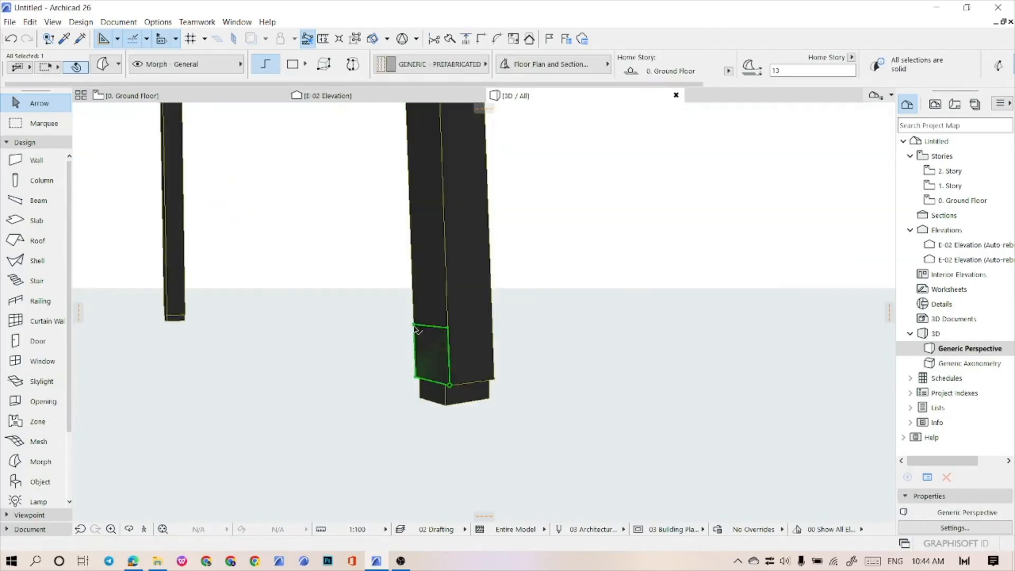
pyautogui.click(450, 387)
pyautogui.scroll(-5, 399, 397)
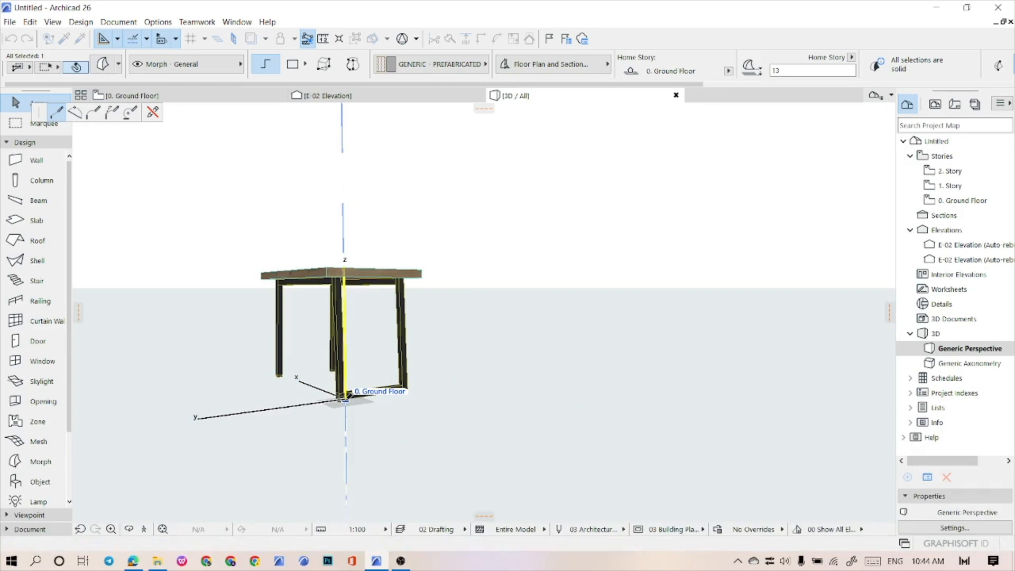
pyautogui.scroll(5, 349, 400)
pyautogui.press('Escape')
pyautogui.click(529, 359)
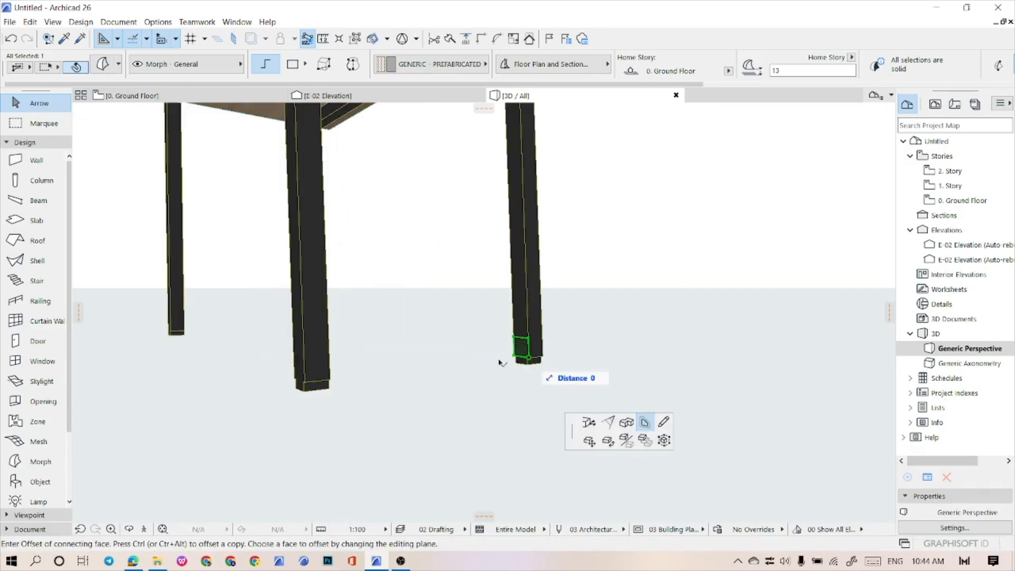
pyautogui.click(320, 361)
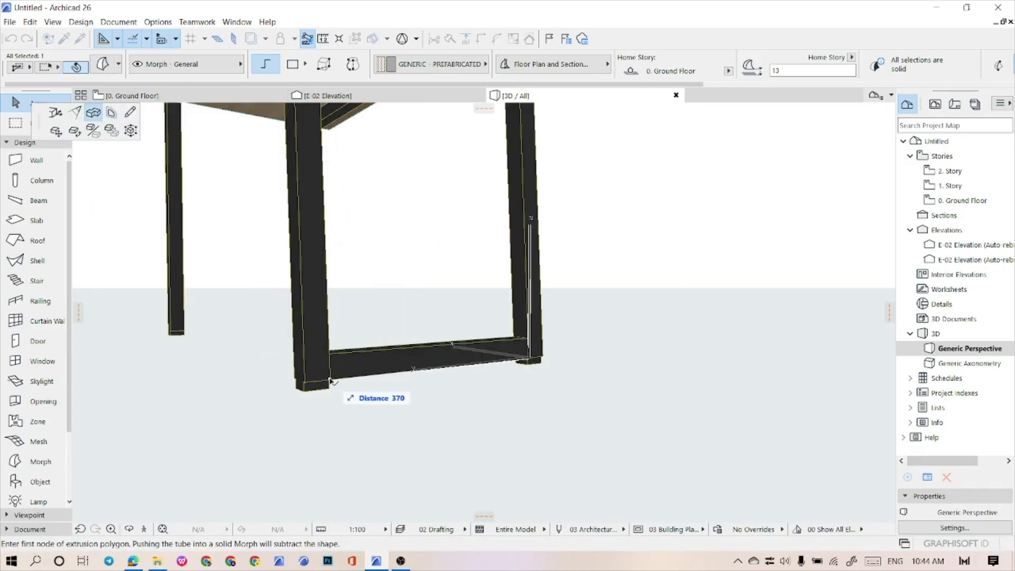
pyautogui.press('Escape')
# Copy the lower crossbar up to the top of the same pair of legs under the tabletop
pyautogui.scroll(-6, 437, 383)
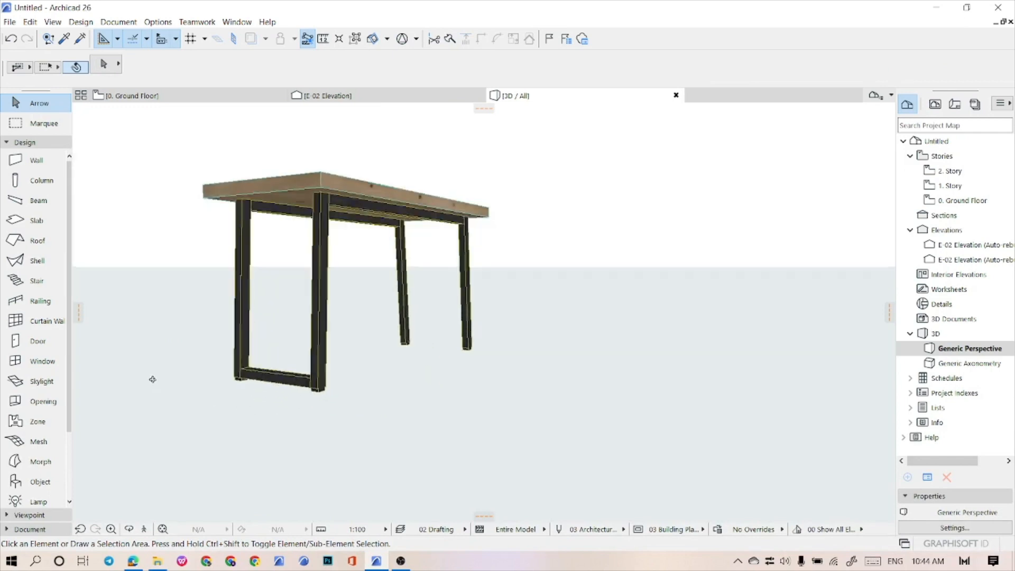
pyautogui.scroll(3, 269, 278)
pyautogui.click(267, 420)
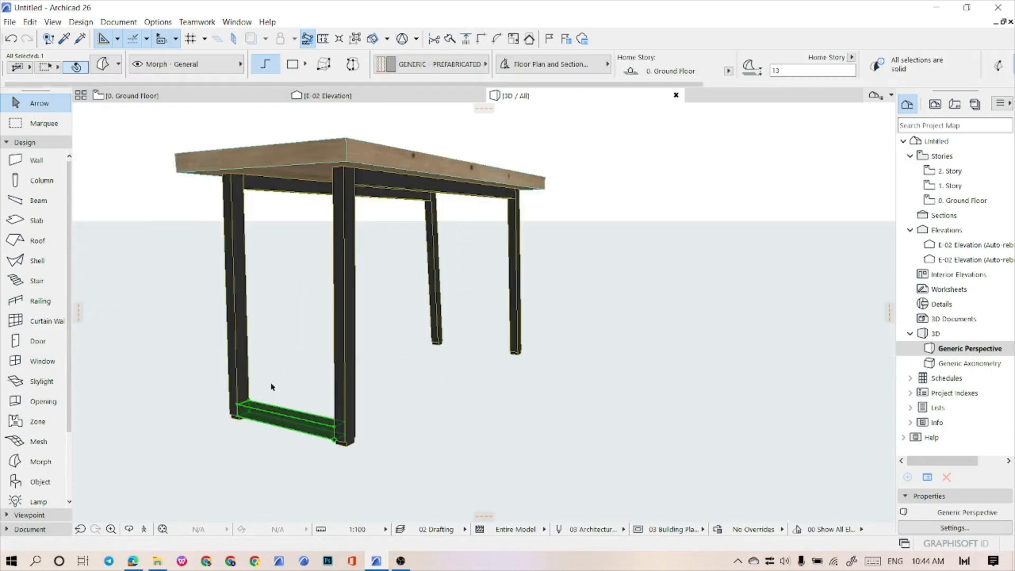
pyautogui.keyDown('shift'); pyautogui.moveTo(267, 420); pyautogui.dragTo(254, 396, button='middle'); pyautogui.keyUp('shift')
pyautogui.hotkey('ctrl', 'shift', 'd')
pyautogui.click(241, 406)
pyautogui.click(244, 183)
pyautogui.press('Escape')
pyautogui.keyDown('shift'); pyautogui.moveTo(333, 455); pyautogui.dragTo(300, 439, button='middle'); pyautogui.keyUp('shift')
# Mirror copies of the upper and lower crossbars about the table's midpoint to the opposite end in the Ground Floor plan
pyautogui.press('F2')
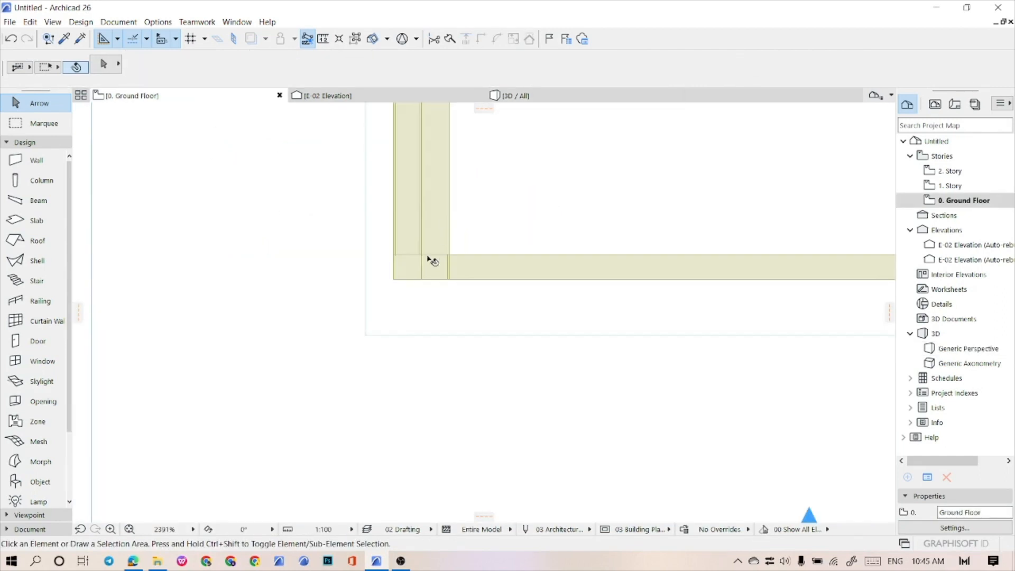
pyautogui.scroll(-3, 430, 245)
pyautogui.click(415, 197)
pyautogui.scroll(5, 403, 219)
pyautogui.scroll(-5, 403, 219)
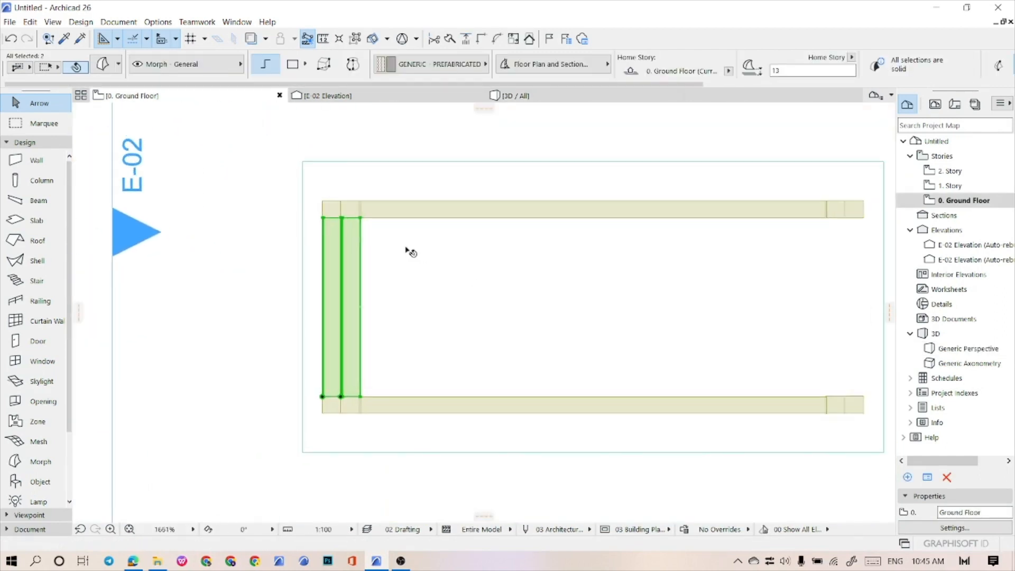
pyautogui.hotkey('ctrl', 'shift', 'd')
pyautogui.click(322, 396)
pyautogui.press('Escape')
pyautogui.click(341, 397)
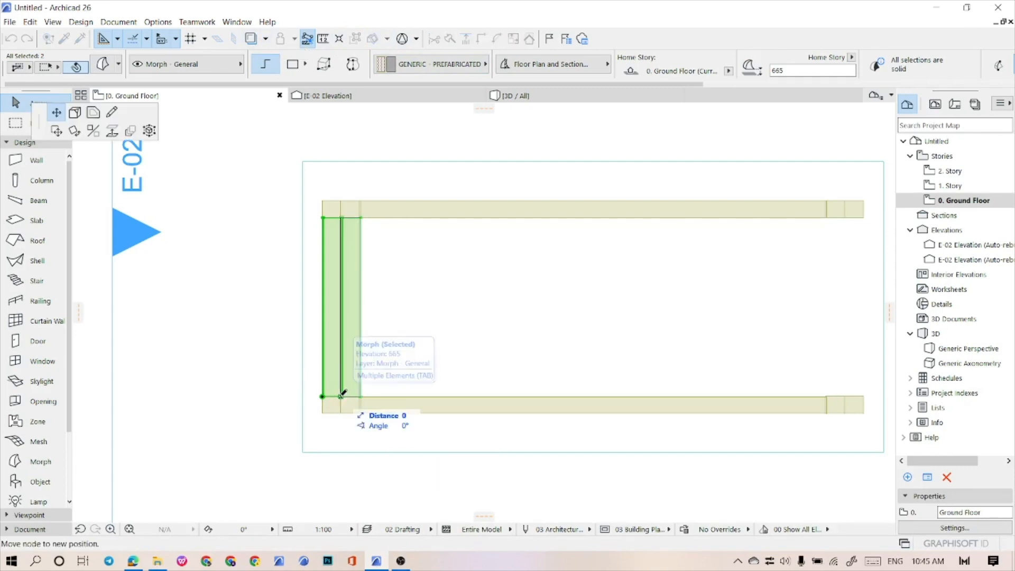
pyautogui.click(93, 130)
pyautogui.click(593, 397)
pyautogui.click(592, 252)
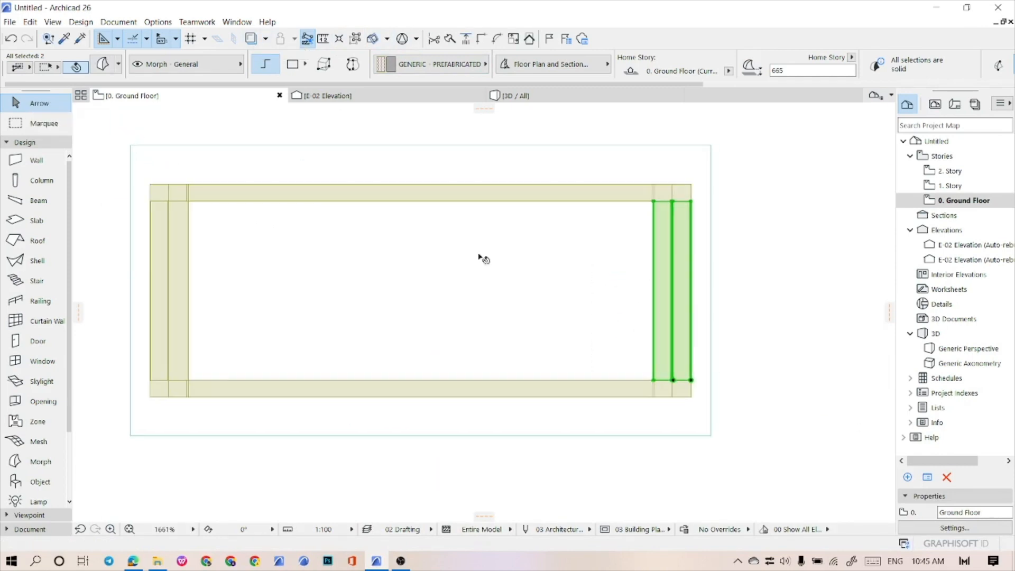
pyautogui.press('Escape')
# Check the crossbars in 3D and move the whole table about 342 straight up in the Ground Floor plan
pyautogui.press('F3')
pyautogui.moveTo(434, 361)
pyautogui.mouseDown()
pyautogui.moveTo(381, 383)
pyautogui.moveTo(415, 338)
pyautogui.moveTo(435, 383)
pyautogui.moveTo(438, 356)
pyautogui.mouseUp()
pyautogui.keyDown('shift'); pyautogui.moveTo(438, 356); pyautogui.dragTo(440, 345, button='middle'); pyautogui.keyUp('shift')
pyautogui.press('F2')
pyautogui.keyDown('alt'); pyautogui.click(619, 291); pyautogui.keyUp('alt')
pyautogui.moveTo(641, 353); pyautogui.dragTo(614, 333, button='middle')
pyautogui.press('Escape')
pyautogui.scroll(-2, 614, 338)
pyautogui.moveTo(762, 350); pyautogui.dragTo(531, 233)
pyautogui.hotkey('ctrl', 'd')
pyautogui.click(545, 344)
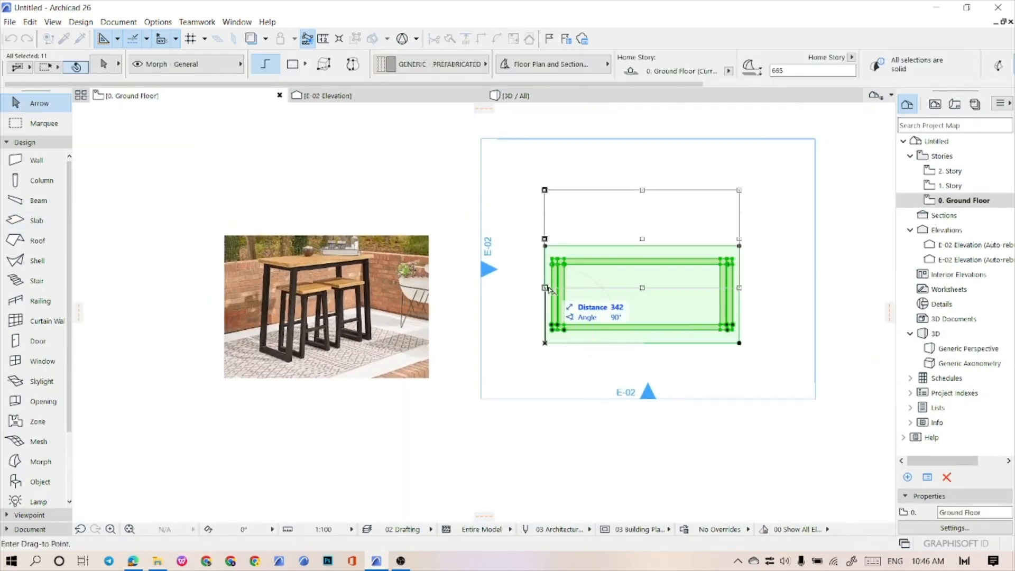
pyautogui.click(545, 288)
pyautogui.press('Escape')
# Draw a 300 by 300 stool seat slab in front of the table with the tabletop's settings and set its elevation to 450
pyautogui.keyDown('alt'); pyautogui.click(558, 281); pyautogui.keyUp('alt')
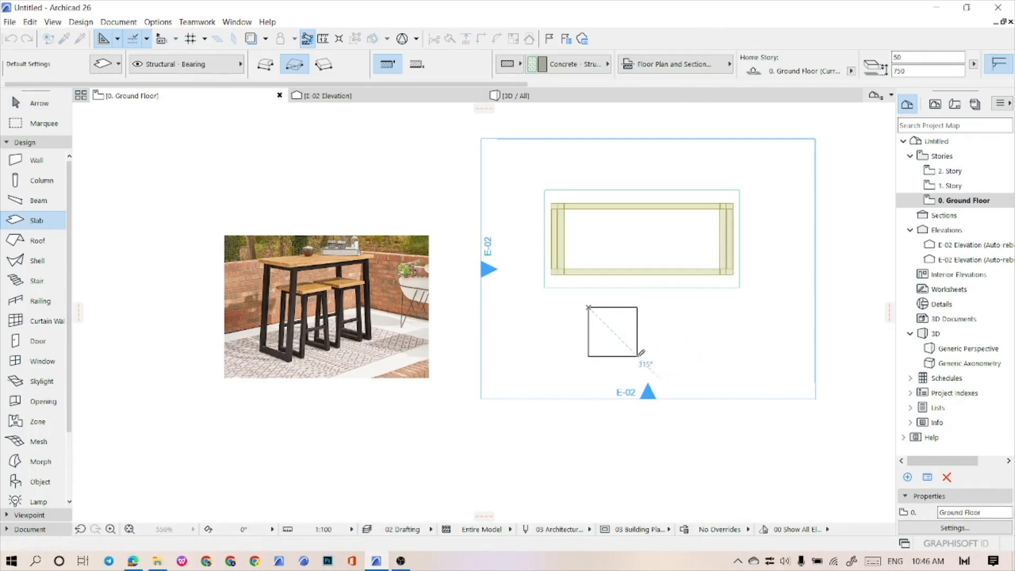
pyautogui.press('Return')
pyautogui.press('Escape')
pyautogui.scroll(1, 650, 375)
pyautogui.click(635, 342)
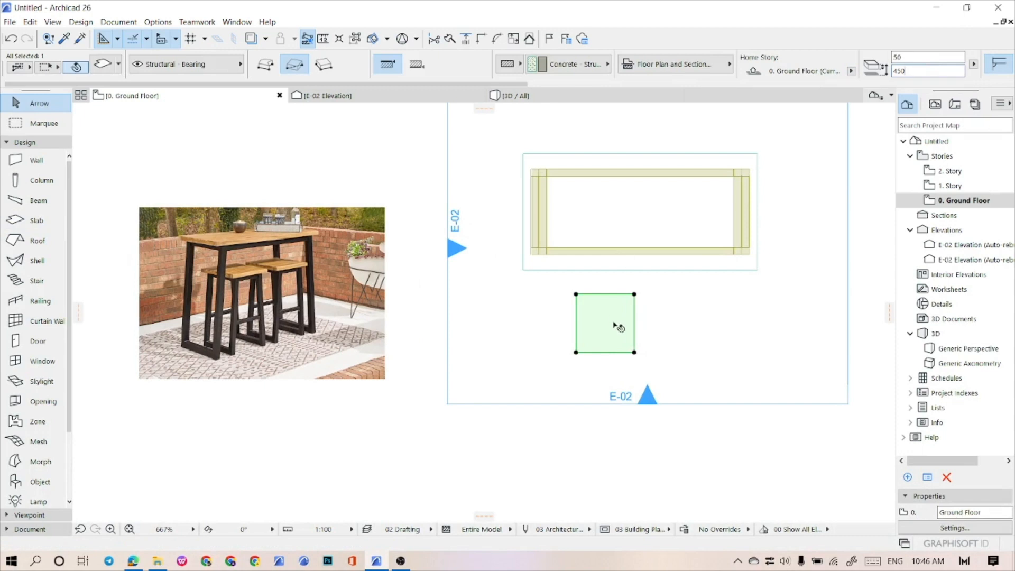
# Copy the seat slab sideways to form a second stool seat with a small gap, and view both in 3D
pyautogui.click(576, 353)
pyautogui.click(635, 354)
pyautogui.press('F3')
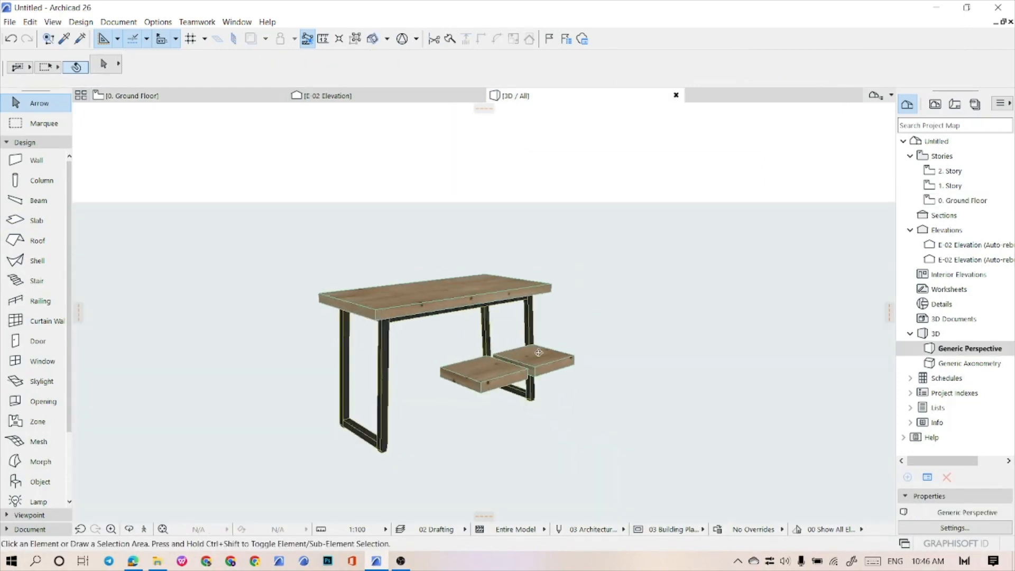
# Set the thickness of both stool seat slabs to 35
pyautogui.keyDown('shift'); pyautogui.click(552, 359); pyautogui.keyUp('shift')
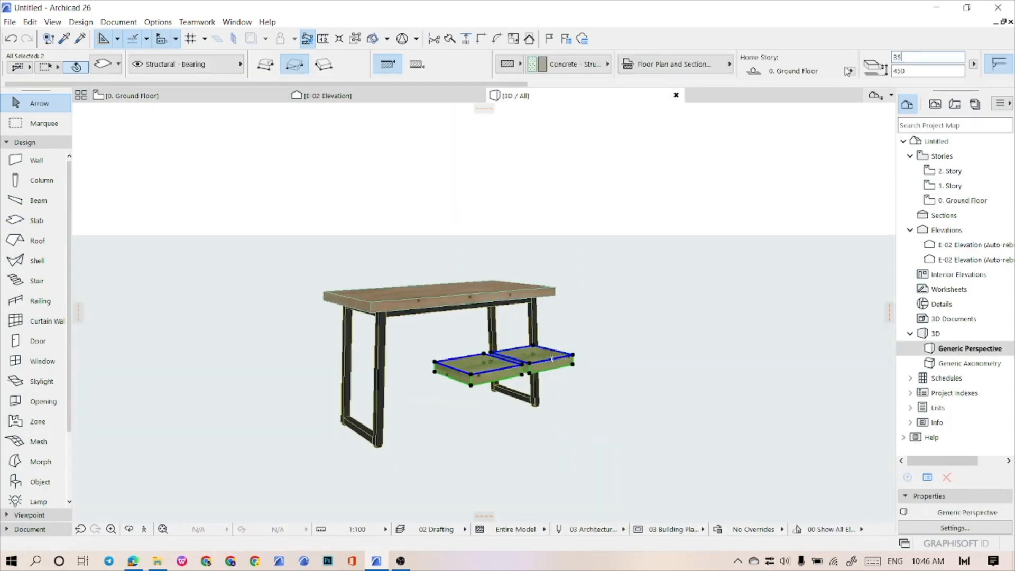
pyautogui.click(612, 345)
pyautogui.scroll(4, 524, 339)
pyautogui.moveTo(523, 339); pyautogui.dragTo(606, 335, button='middle')
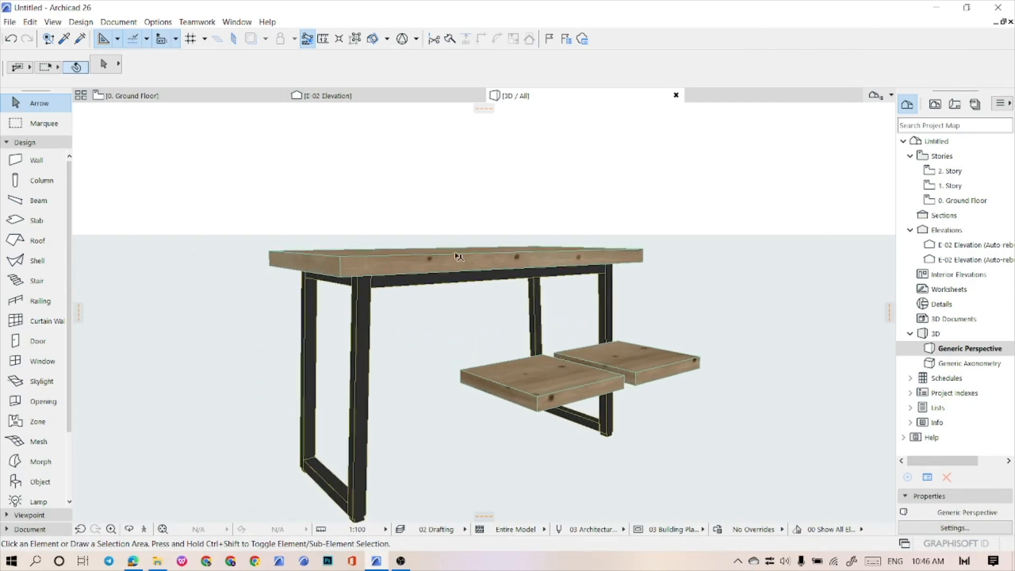
# Set the tabletop slab's thickness to 35 and its elevation to 735
pyautogui.click(463, 246)
pyautogui.click(903, 56)
pyautogui.write('335')
pyautogui.press('Return')
pyautogui.write('3')
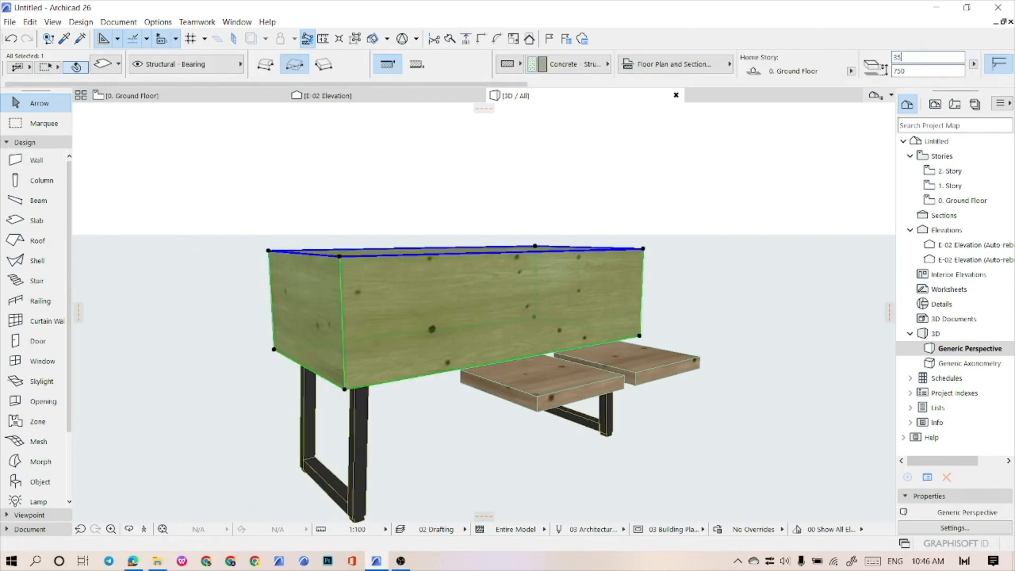
pyautogui.write('5')
pyautogui.press('Return')
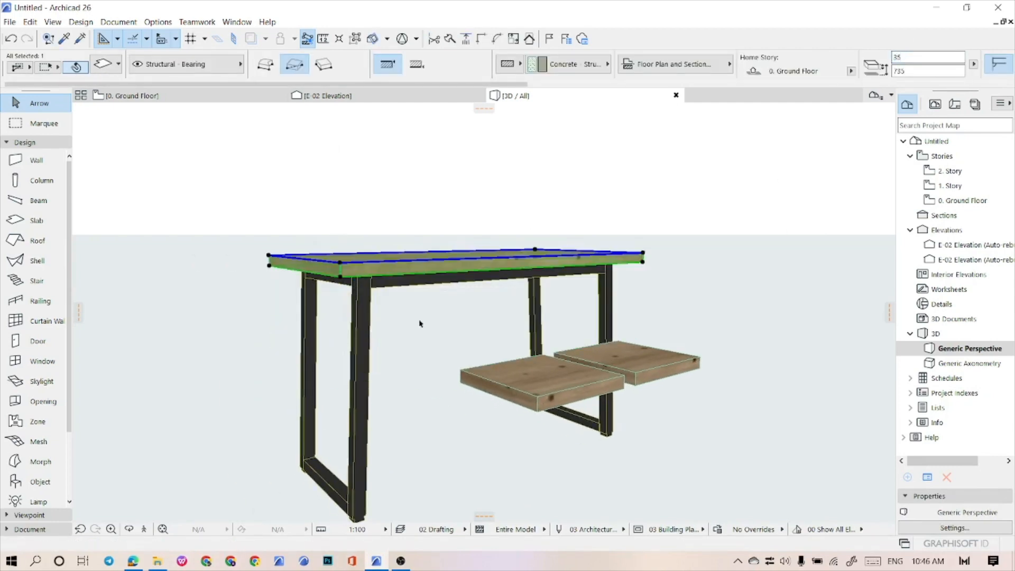
pyautogui.click(413, 331)
pyautogui.scroll(-3, 429, 334)
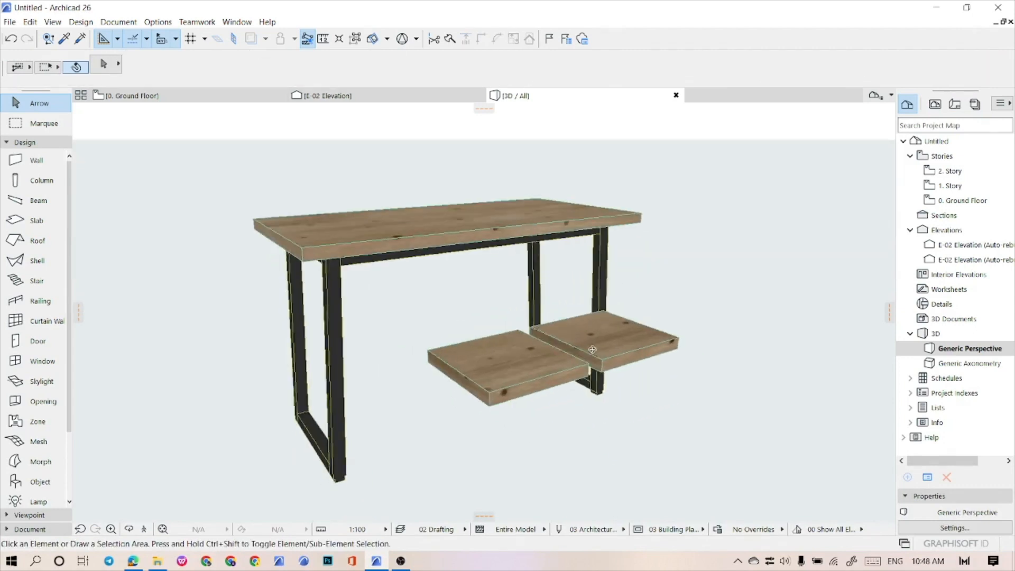
pyautogui.scroll(3, 587, 326)
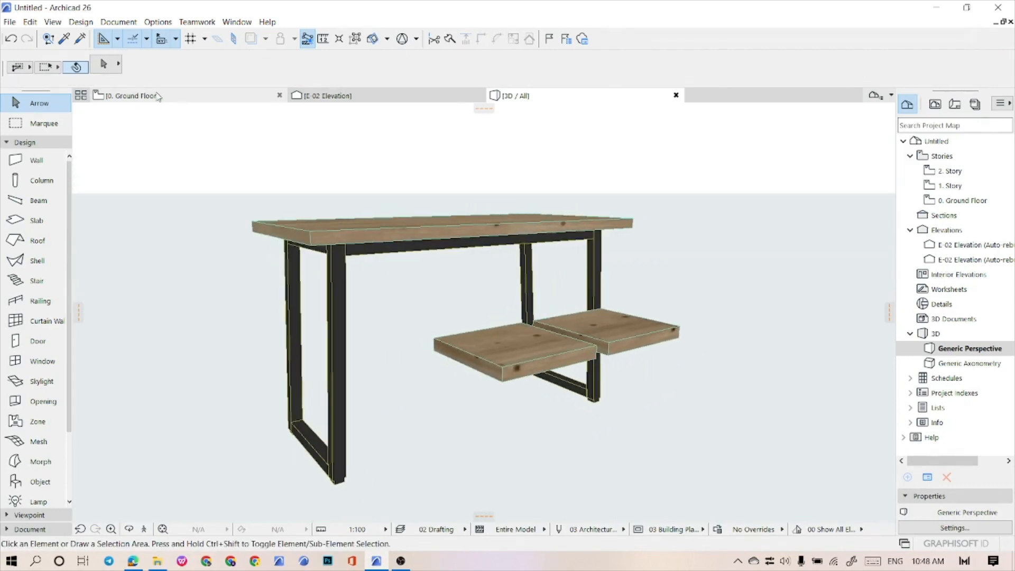
# Open the E-02 elevation facing the table's long side from its marker in the Ground Floor plan
pyautogui.click(157, 96)
pyautogui.scroll(5, 601, 343)
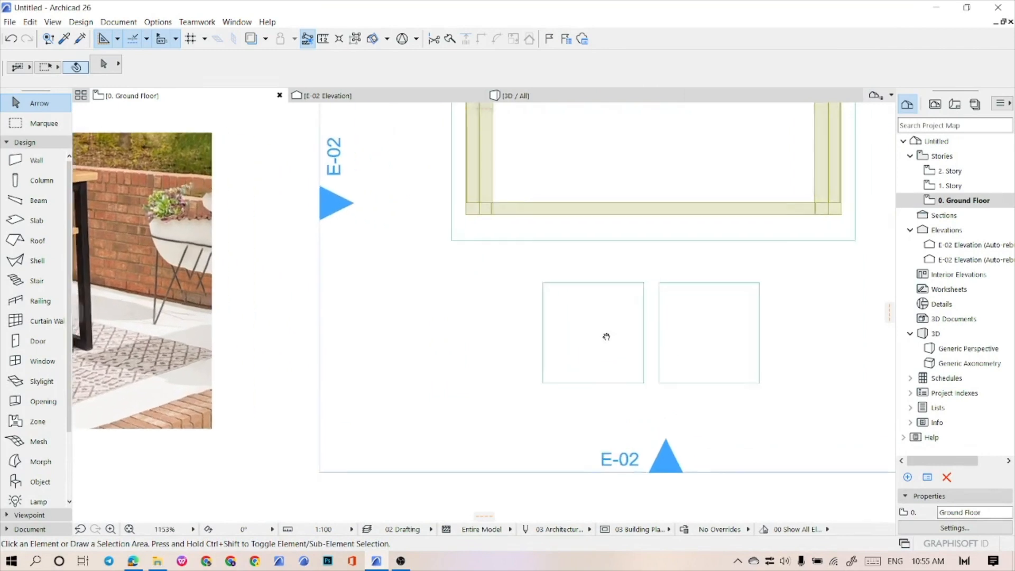
pyautogui.rightClick(633, 461)
pyautogui.click(703, 160)
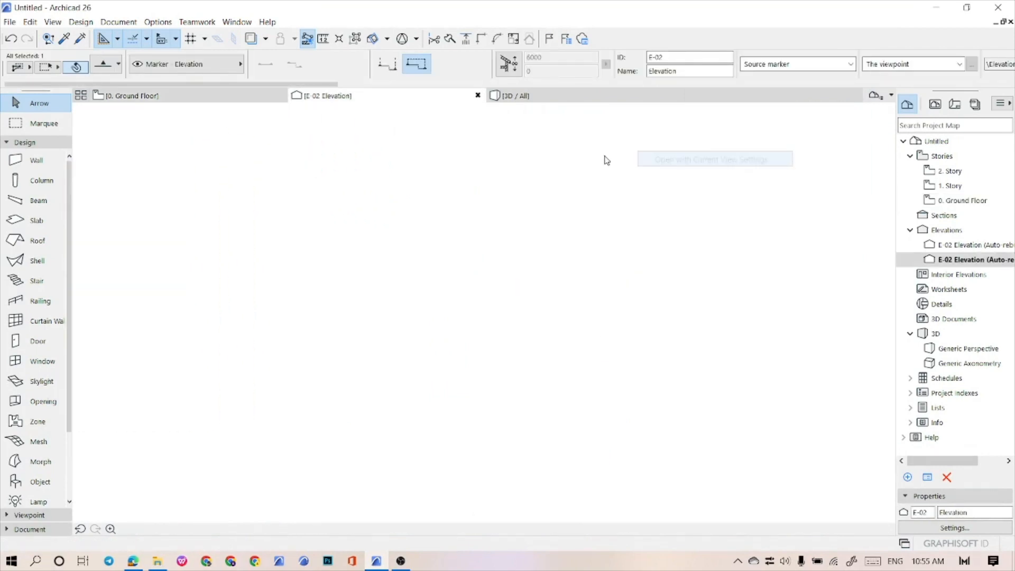
# Delete the leftover elements in the E-02 elevation and bring the two stool seats into view
pyautogui.scroll(5, 433, 304)
pyautogui.moveTo(459, 316); pyautogui.dragTo(388, 239)
pyautogui.press('Delete')
pyautogui.scroll(-12, 465, 278)
pyautogui.scroll(6, 576, 222)
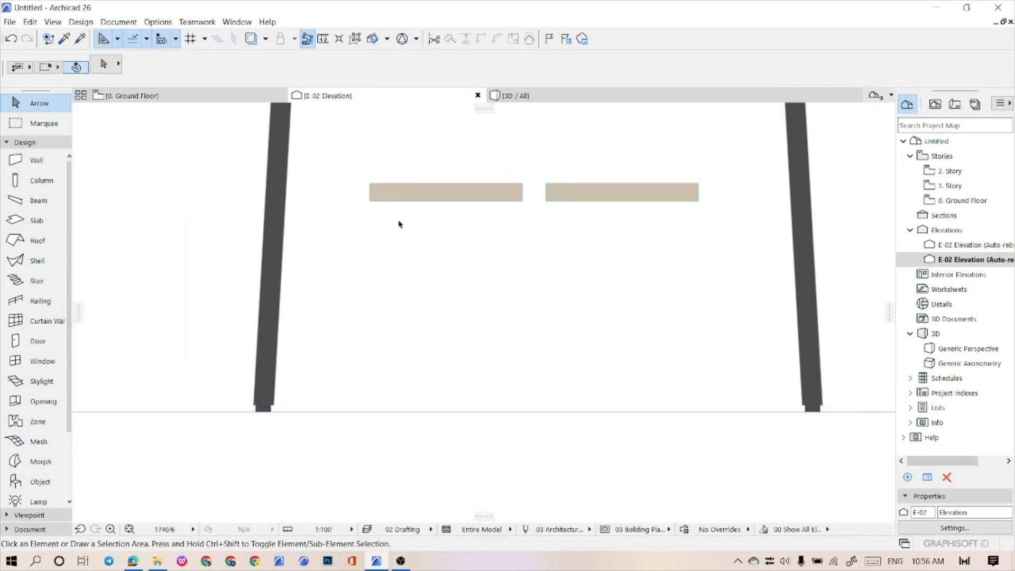
# Draw a 300 wide line rectangle from the first seat's underside down to the ground line
pyautogui.click(29, 529)
pyautogui.click(36, 369)
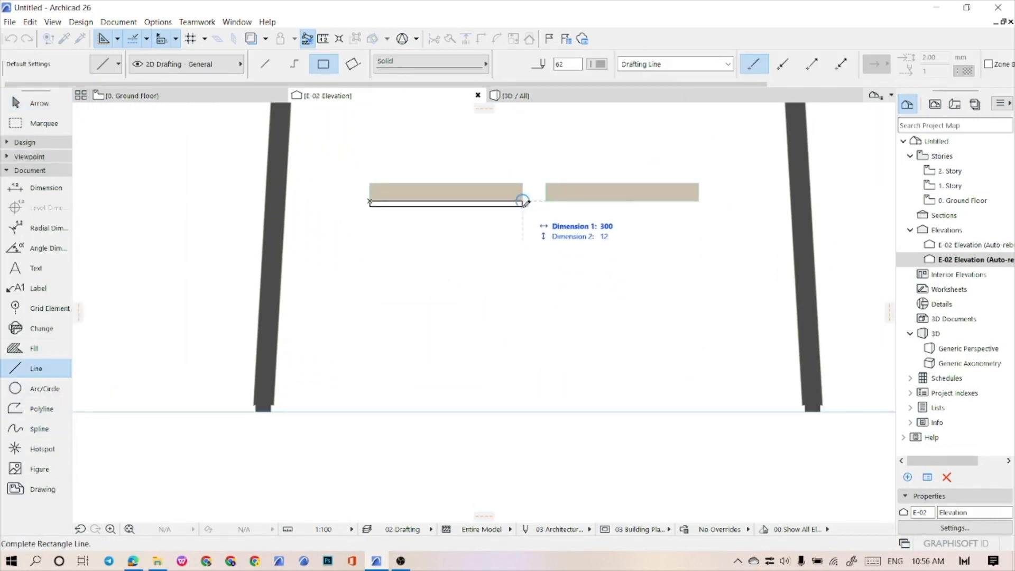
pyautogui.click(523, 412)
pyautogui.press('Escape')
# Offset a copy of the rectangle inward by about 20 to mark the stool's frame thickness
pyautogui.click(523, 360)
pyautogui.scroll(1, 435, 351)
pyautogui.moveTo(436, 351); pyautogui.dragTo(467, 384, button='middle')
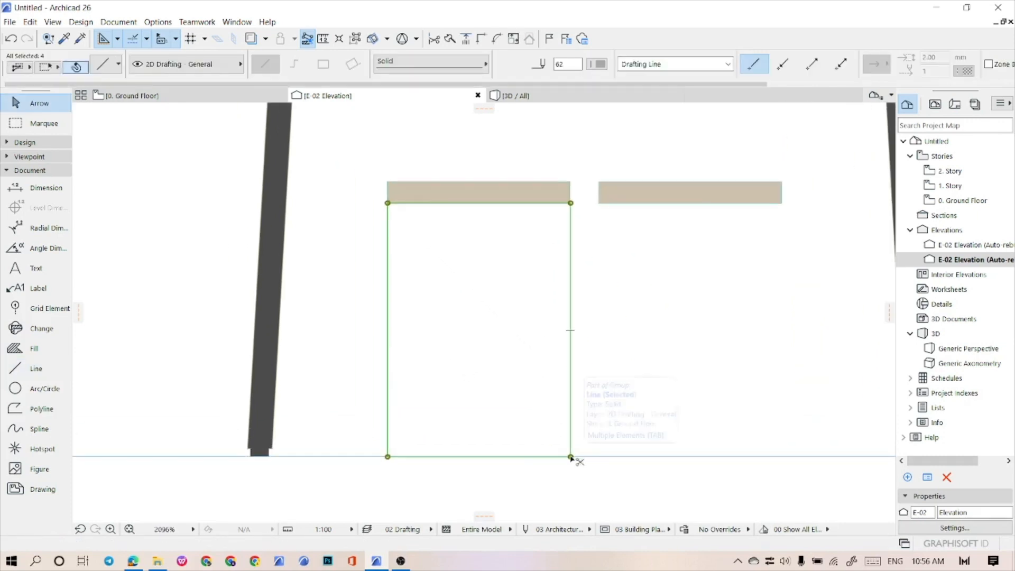
pyautogui.click(570, 457)
pyautogui.press('Escape')
pyautogui.click(570, 457)
pyautogui.click(93, 112)
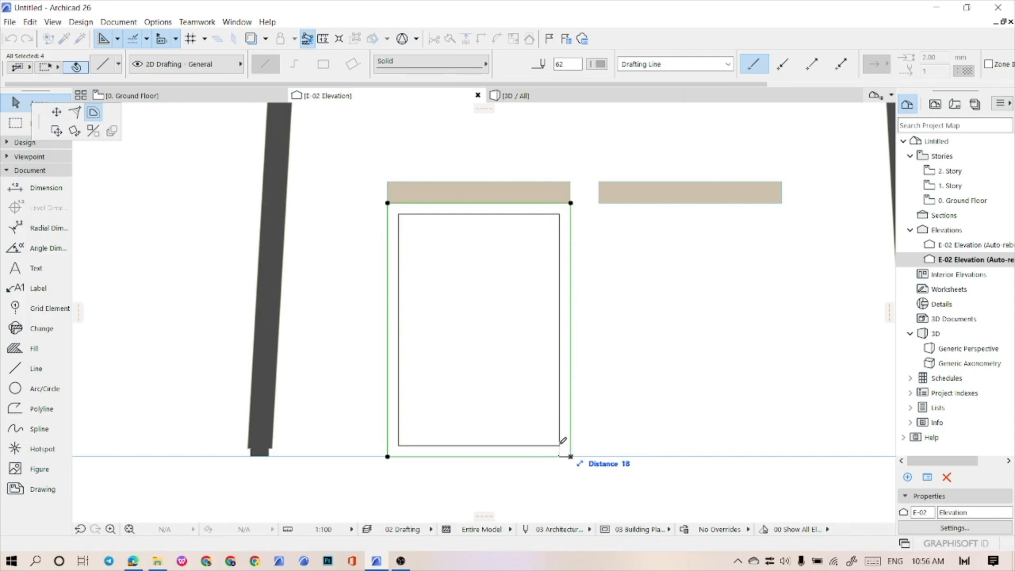
pyautogui.press('Return')
# Extend the inner rectangle's left vertical line down to the ground line and up to the seat's underside
pyautogui.scroll(-3, 564, 400)
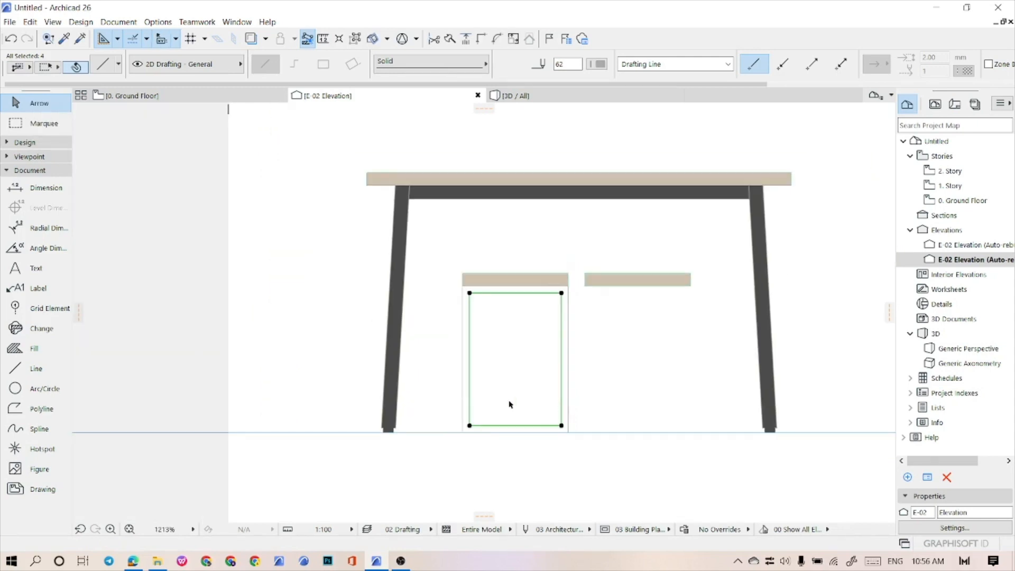
pyautogui.scroll(3, 519, 403)
pyautogui.press('Escape')
pyautogui.scroll(1, 562, 432)
pyautogui.click(408, 399)
pyautogui.click(403, 433)
pyautogui.click(403, 448)
pyautogui.click(403, 461)
pyautogui.click(403, 172)
pyautogui.click(403, 157)
pyautogui.press('Escape')
# Extend the inner rectangle's right vertical line up to the seat's underside and down to the ground line
pyautogui.click(593, 247)
pyautogui.click(594, 172)
pyautogui.click(593, 157)
pyautogui.click(593, 447)
pyautogui.click(593, 462)
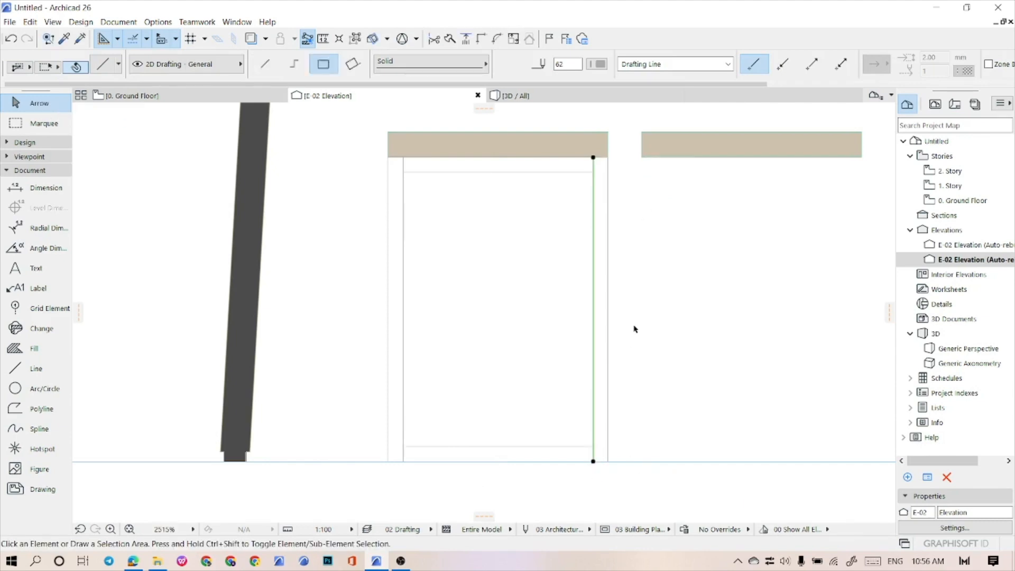
pyautogui.press('Escape')
# Move the two lines of the stool's left leg 30 inward from the seat's edge
pyautogui.moveTo(420, 264); pyautogui.dragTo(348, 191)
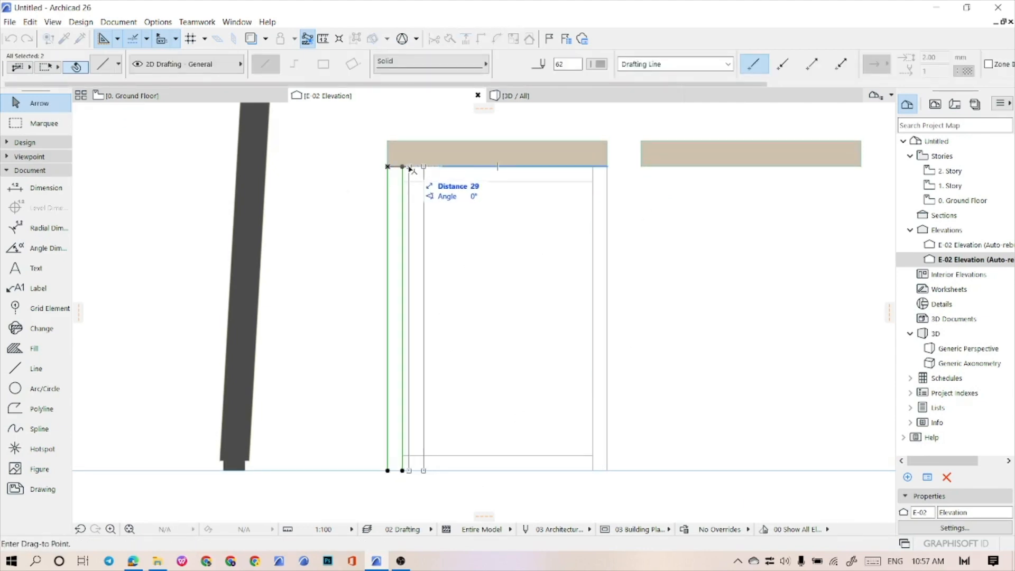
pyautogui.write('30')
pyautogui.press('Return')
# Move the two lines of the stool's right leg 30 inward from the seat's edge
pyautogui.moveTo(633, 283); pyautogui.dragTo(530, 232)
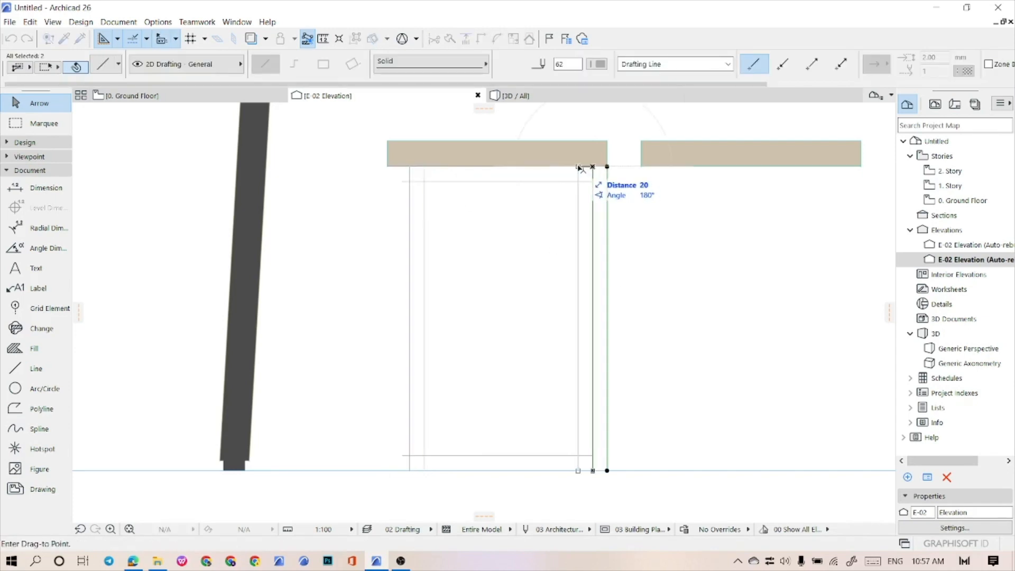
pyautogui.press('Escape')
pyautogui.hotkey('ctrl', 'd')
pyautogui.click(607, 167)
pyautogui.write('30')
pyautogui.press('Return')
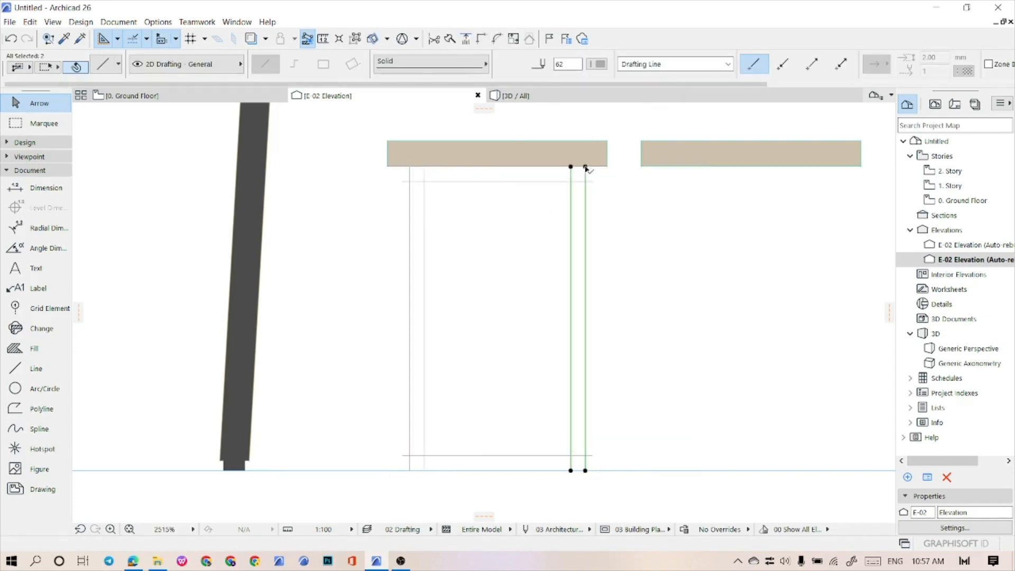
pyautogui.click(546, 248)
pyautogui.scroll(-5, 546, 248)
pyautogui.scroll(4, 526, 261)
pyautogui.moveTo(525, 191); pyautogui.dragTo(527, 213, button='middle')
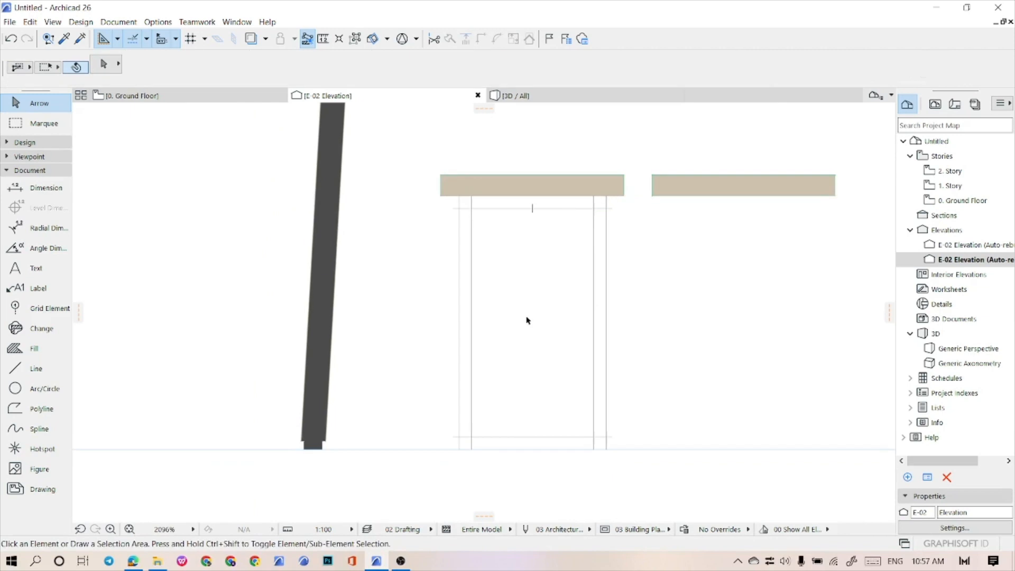
# Rotate the left leg's two lines about the inner line's upper end so the foot splays outward by one leg width
pyautogui.moveTo(530, 317); pyautogui.dragTo(442, 275)
pyautogui.hotkey('ctrl', 'e')
pyautogui.click(471, 196)
pyautogui.click(471, 450)
pyautogui.click(459, 449)
# Rotate the right leg's two lines about the inner line's upper end so the foot splays outward to mirror the left leg
pyautogui.moveTo(624, 313); pyautogui.dragTo(593, 294)
pyautogui.hotkey('ctrl', 'e')
pyautogui.click(594, 196)
pyautogui.click(594, 449)
pyautogui.click(605, 449)
pyautogui.click(582, 358)
pyautogui.scroll(-2, 582, 358)
pyautogui.scroll(3, 569, 308)
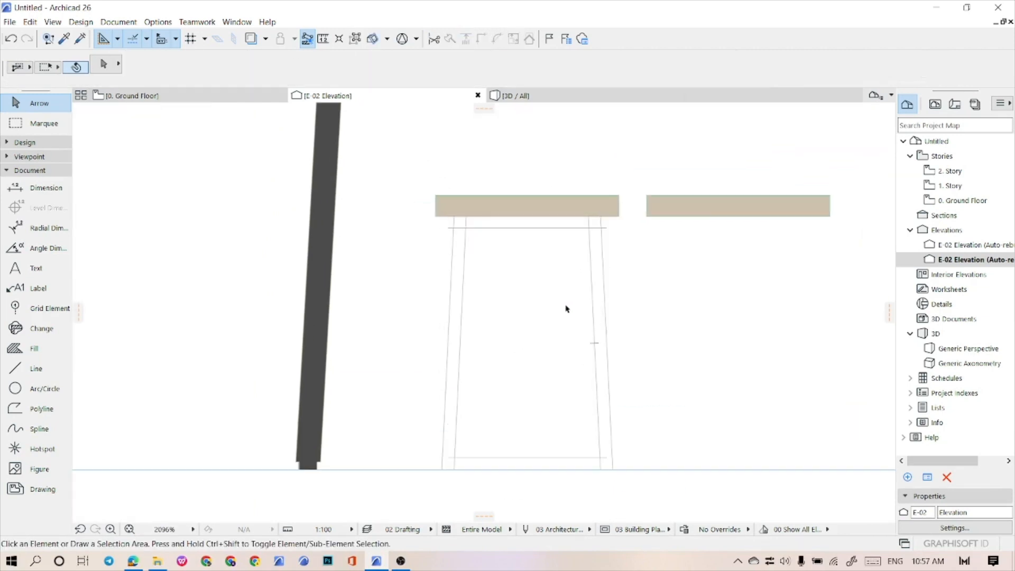
# Fit both ends of the upper horizontal line to the inner edges of the slanted stool legs
pyautogui.moveTo(514, 289); pyautogui.dragTo(511, 274, button='middle')
pyautogui.moveTo(508, 206); pyautogui.dragTo(461, 194)
pyautogui.click(424, 201)
pyautogui.click(446, 201)
pyautogui.click(614, 201)
pyautogui.click(593, 201)
pyautogui.click(558, 400)
# Move the lower horizontal line to the ground line and raise it to about a third of the stool legs' height
pyautogui.click(465, 475)
pyautogui.scroll(-1, 519, 428)
pyautogui.click(482, 423)
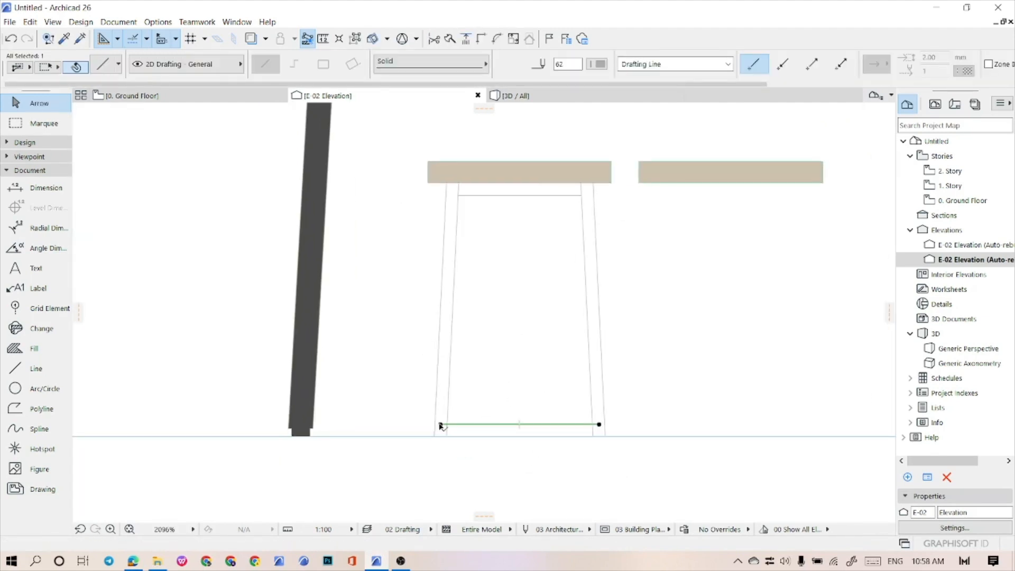
pyautogui.click(456, 437)
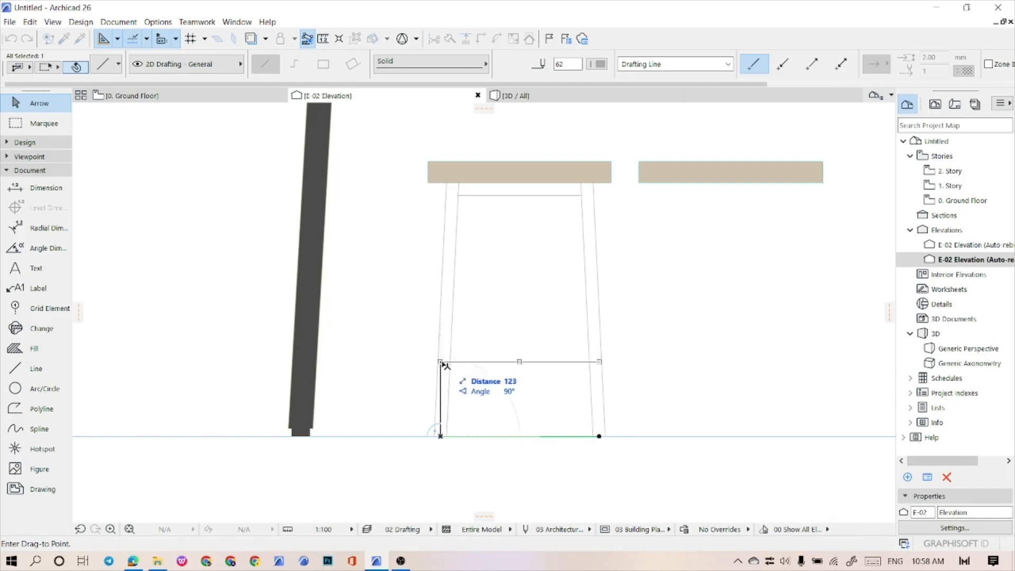
pyautogui.click(440, 351)
pyautogui.click(483, 389)
pyautogui.scroll(1, 507, 370)
# Shorten both ends of the raised horizontal line to the inner edges of the stool legs
pyautogui.click(517, 364)
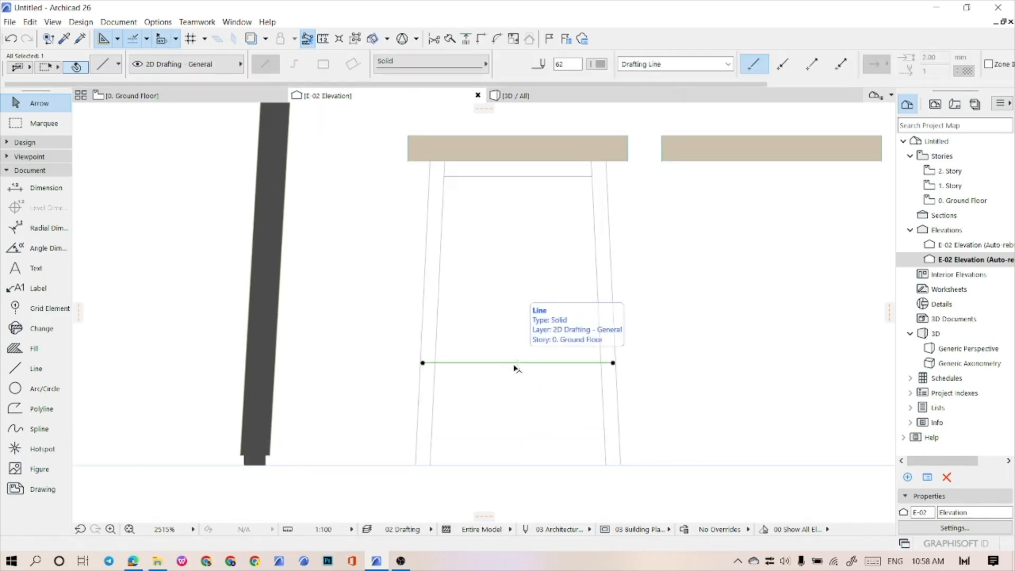
pyautogui.click(423, 362)
pyautogui.click(435, 363)
pyautogui.click(613, 363)
pyautogui.click(601, 363)
# Copy the raised horizontal line a short distance down along the leg to form the footrest bar's lower edge
pyautogui.hotkey('ctrl', 'd')
pyautogui.click(435, 363)
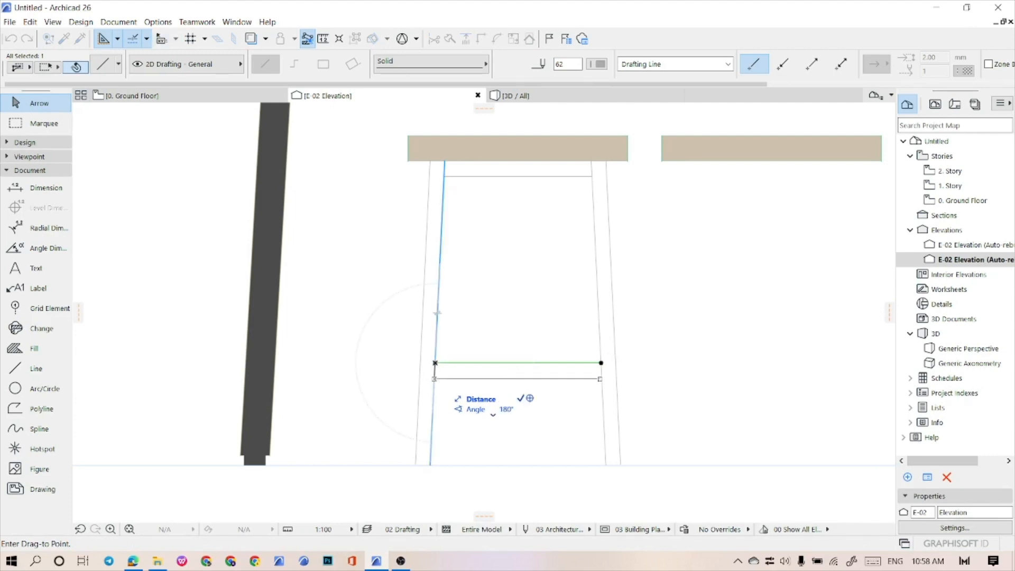
pyautogui.click(435, 377)
# Fit the ends of the footrest bar's lower line to the inner leg lines
pyautogui.scroll(4, 422, 375)
pyautogui.click(407, 375)
pyautogui.click(406, 375)
pyautogui.scroll(-3, 409, 377)
pyautogui.click(751, 381)
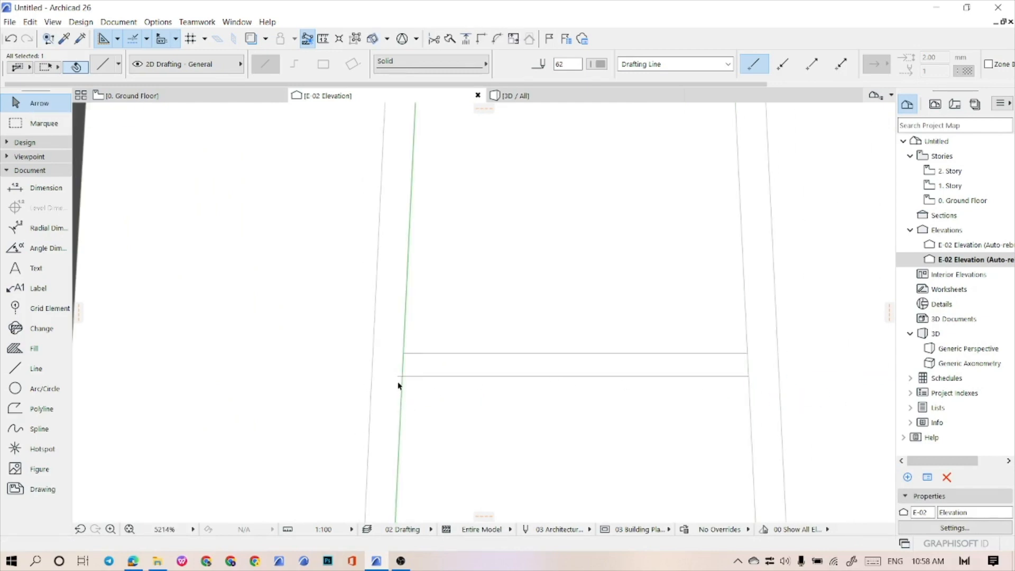
pyautogui.click(456, 400)
pyautogui.scroll(-3, 481, 394)
pyautogui.scroll(1, 515, 187)
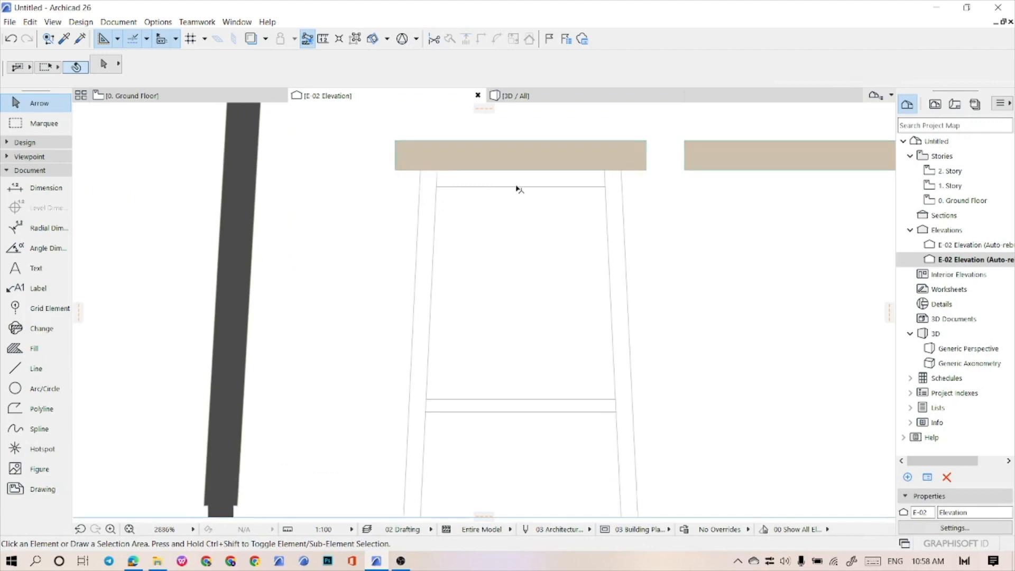
# Draw a single horizontal line across both stool legs, level with the top of the table leg's foot
pyautogui.moveTo(532, 208); pyautogui.dragTo(498, 188, button='middle')
pyautogui.scroll(-3, 498, 188)
pyautogui.scroll(2, 443, 350)
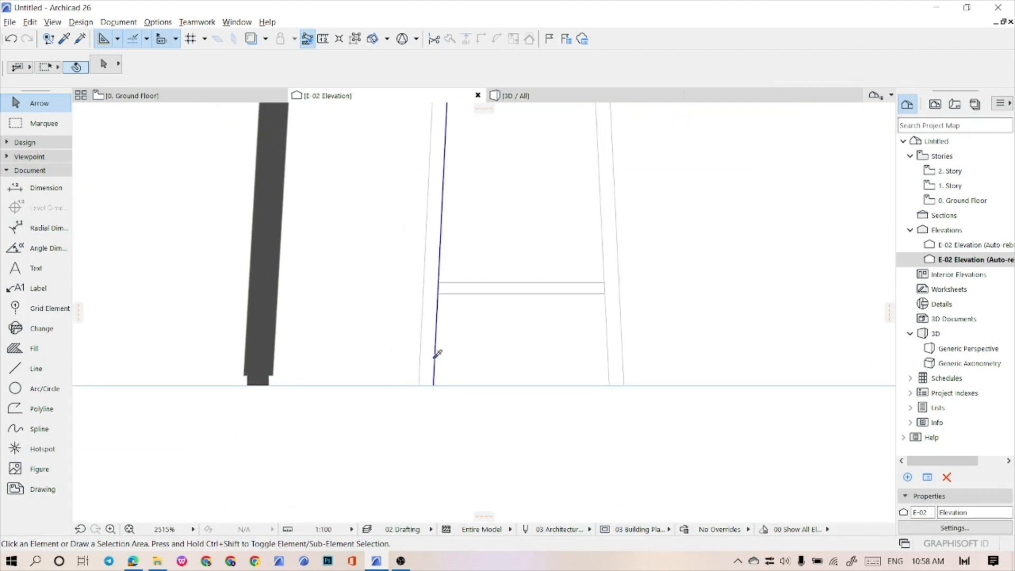
pyautogui.keyDown('alt'); pyautogui.click(438, 353); pyautogui.keyUp('alt')
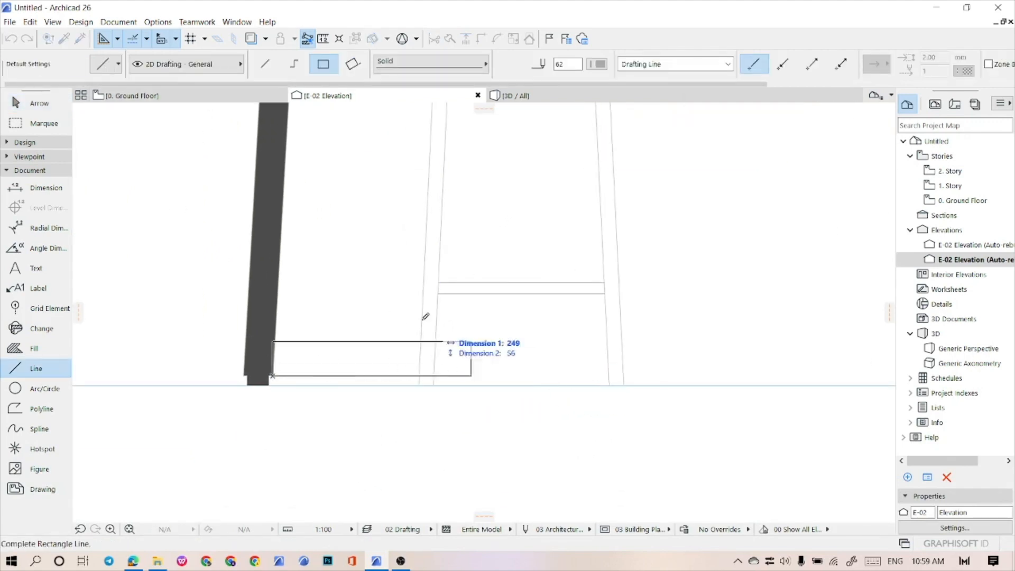
pyautogui.click(265, 64)
pyautogui.click(643, 376)
pyautogui.press('Escape')
# Trim the foot-level line so that only the segments inside the two stool legs remain
pyautogui.click(420, 361)
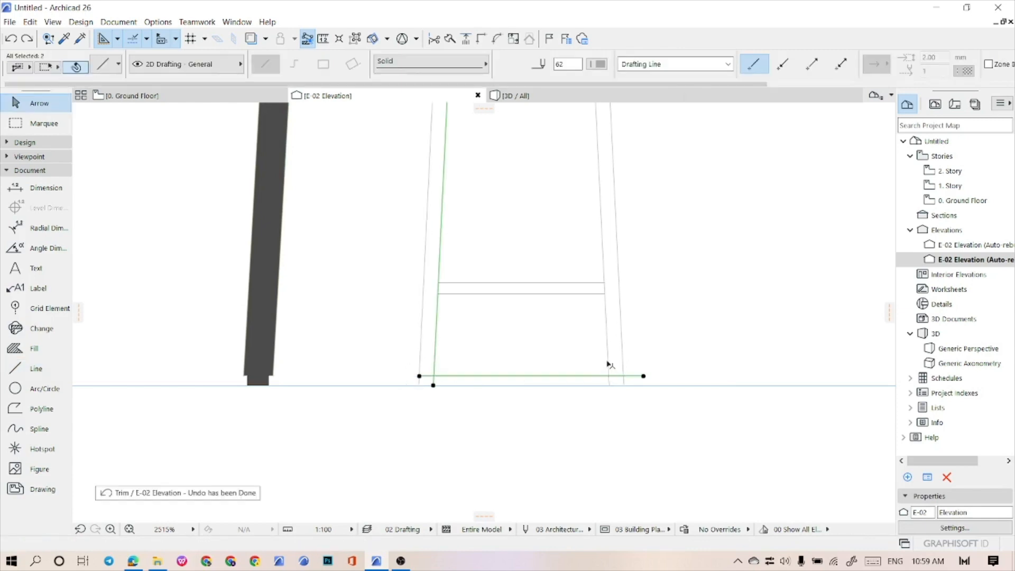
pyautogui.press('Escape')
pyautogui.click(622, 364)
pyautogui.keyDown('ctrl'); pyautogui.click(634, 376); pyautogui.keyUp('ctrl')
pyautogui.press('Escape')
pyautogui.scroll(4, 450, 384)
pyautogui.scroll(-2, 377, 381)
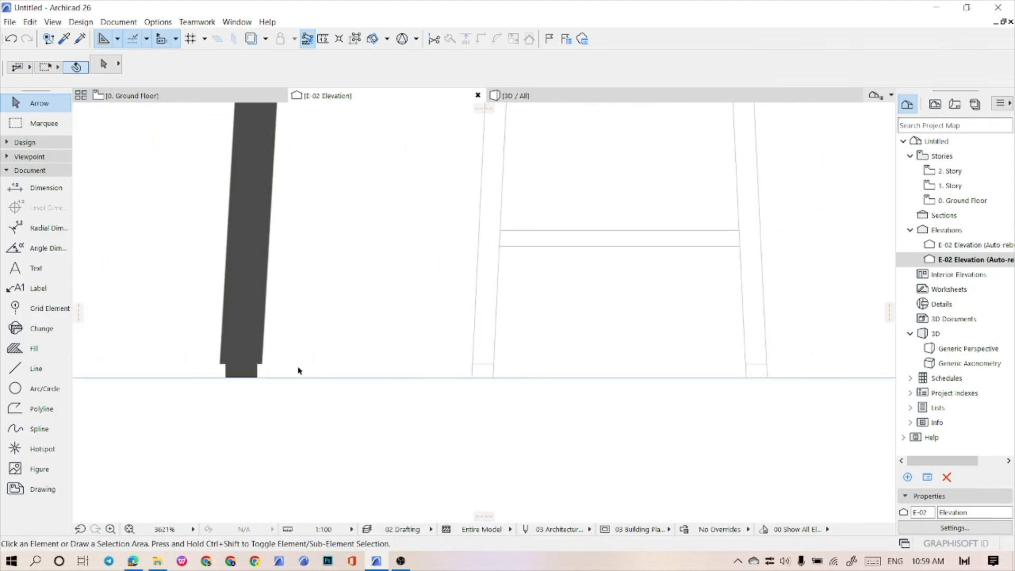
pyautogui.scroll(-2, 312, 372)
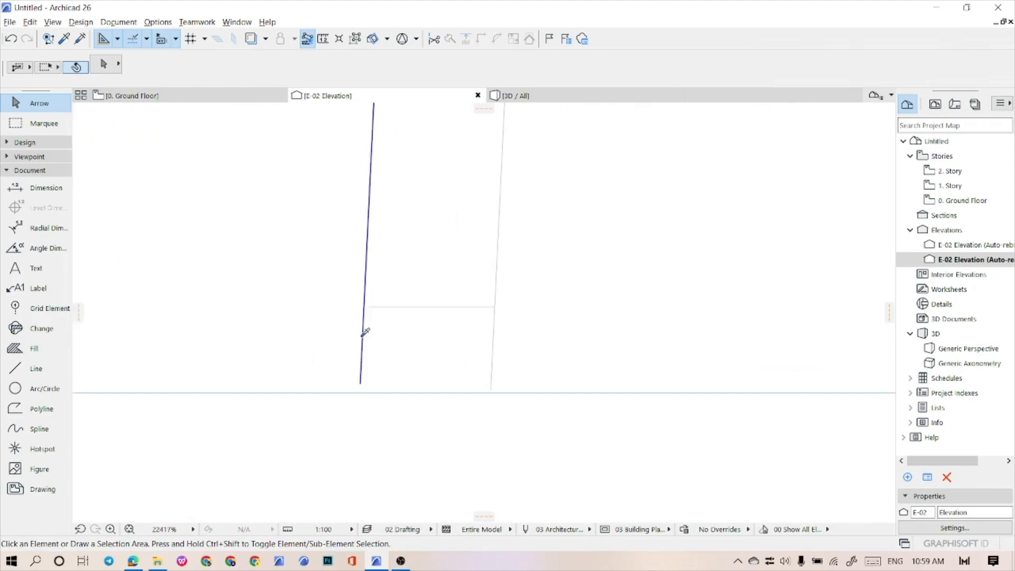
pyautogui.press('l')
pyautogui.click(324, 65)
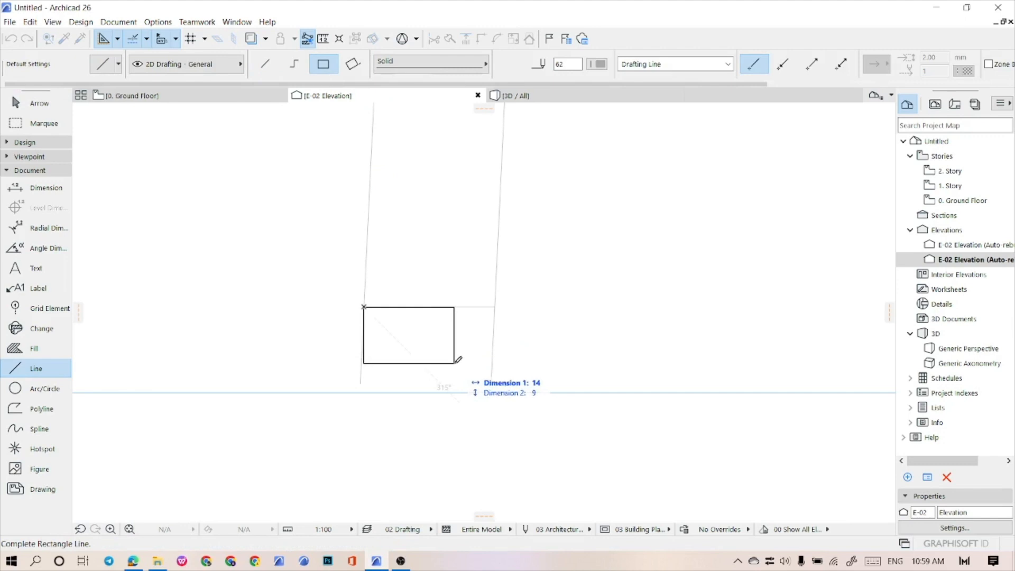
pyautogui.press('Escape')
pyautogui.scroll(5, 391, 346)
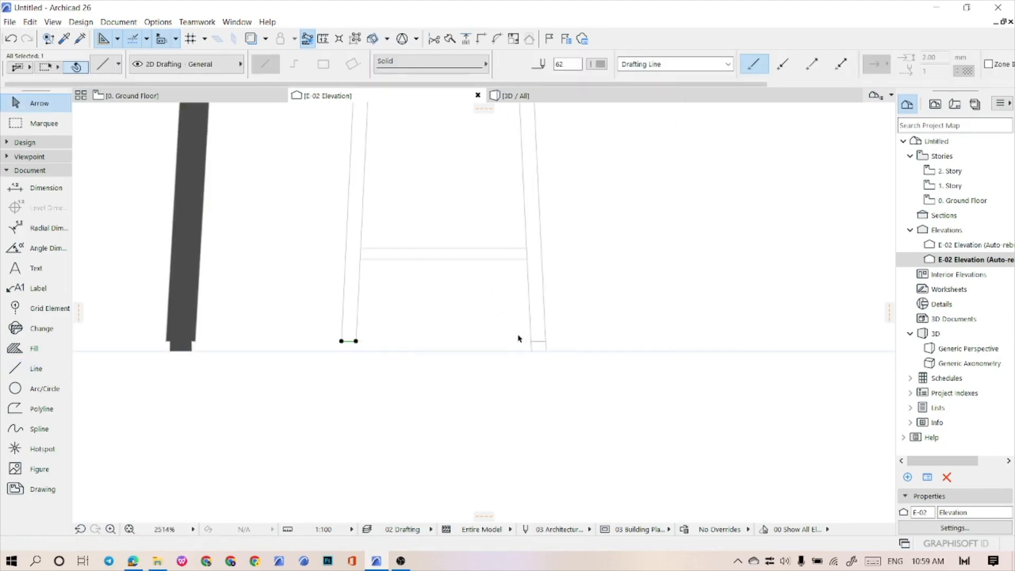
# Clean up the left stool leg's lower end and draw a rectangle from its base to the ground line, as wide as the leg
pyautogui.scroll(-5, 559, 366)
pyautogui.press('Delete')
pyautogui.scroll(5, 392, 356)
pyautogui.press('l')
pyautogui.scroll(2, 370, 358)
pyautogui.click(342, 355)
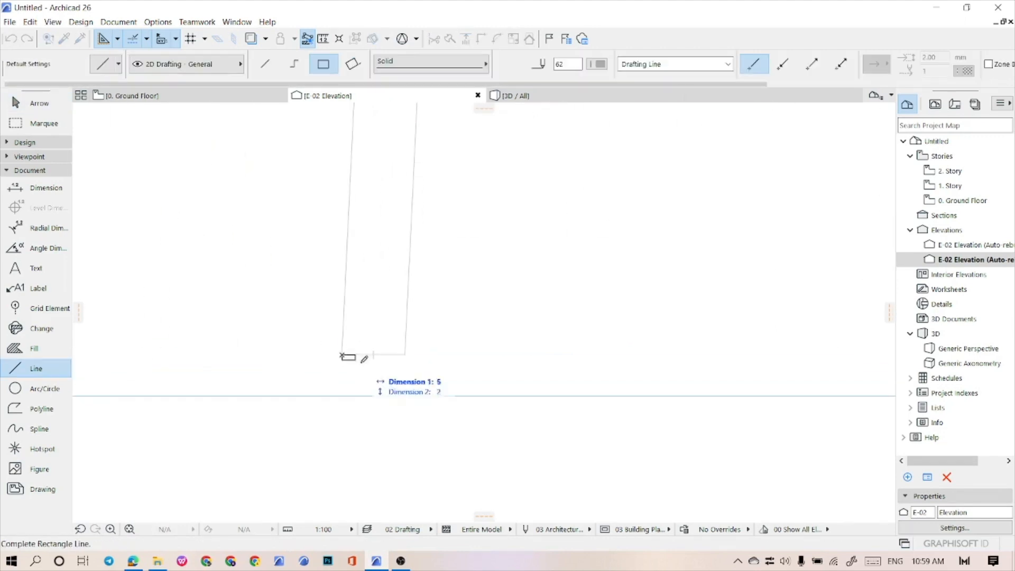
pyautogui.press('Escape')
pyautogui.click(405, 396)
# Offset both vertical sides of the left leg's foot rectangle inward by 3 mm each
pyautogui.press('Escape')
pyautogui.scroll(2, 377, 377)
pyautogui.click(327, 370)
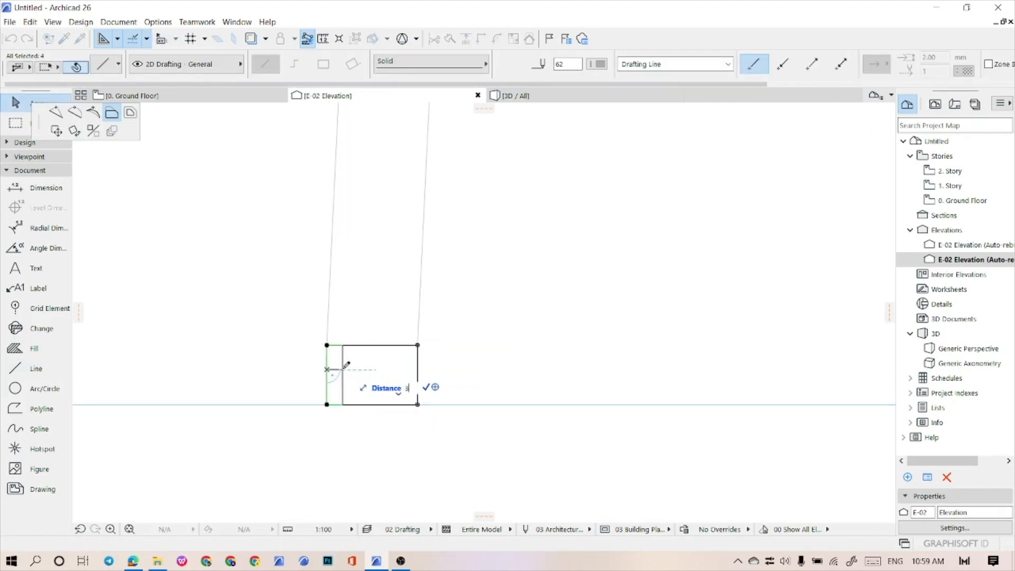
pyautogui.click(343, 369)
pyautogui.click(417, 376)
pyautogui.click(403, 375)
# Delete the line separating the left leg's bottom from its narrowed foot
pyautogui.scroll(-2, 360, 365)
pyautogui.scroll(3, 371, 365)
pyautogui.press('Escape')
pyautogui.scroll(1, 308, 349)
pyautogui.moveTo(308, 349); pyautogui.dragTo(346, 353, button='middle')
pyautogui.click(402, 337)
pyautogui.press('Delete')
# Copy the left foot's two sides and bottom line to the matching position under the right stool leg
pyautogui.moveTo(457, 365); pyautogui.dragTo(312, 377)
pyautogui.scroll(-6, 312, 370)
pyautogui.scroll(2, 323, 378)
pyautogui.keyDown('shift'); pyautogui.click(358, 395); pyautogui.keyUp('shift')
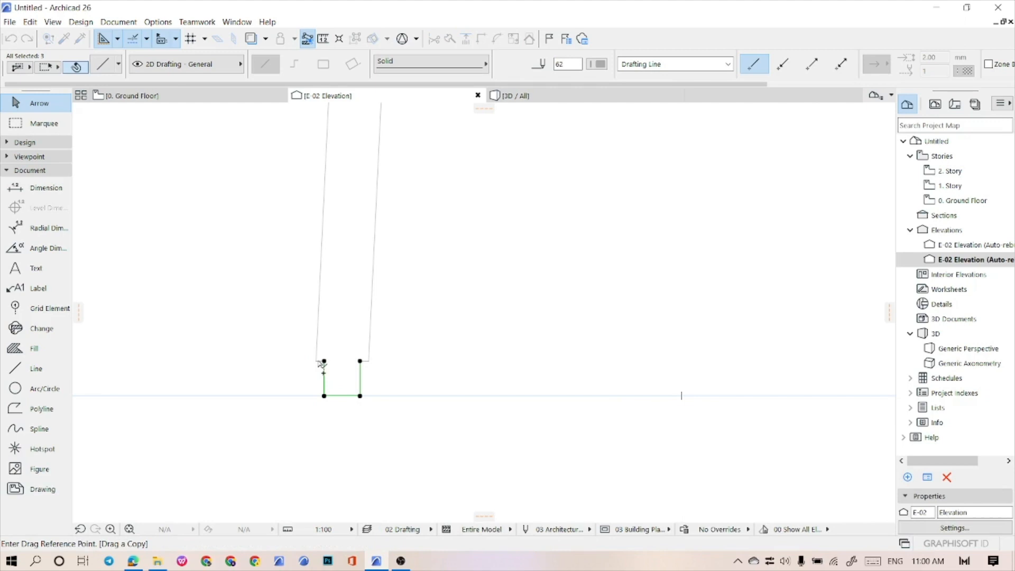
pyautogui.moveTo(751, 390); pyautogui.dragTo(474, 378, button='middle')
pyautogui.click(719, 350)
pyautogui.click(698, 370)
# Clean up the right leg's lower lines so the leg ends at the top of its copied foot
pyautogui.scroll(-4, 699, 374)
pyautogui.scroll(5, 682, 371)
pyautogui.moveTo(565, 372); pyautogui.dragTo(675, 388)
pyautogui.scroll(-5, 656, 386)
# Turn the outlines of the stool's legs, footrest bar and top rail into flat morphs with the Magic Wand
pyautogui.click(567, 405)
pyautogui.moveTo(532, 150); pyautogui.dragTo(520, 215, button='middle')
pyautogui.moveTo(483, 271); pyautogui.dragTo(468, 267, button='middle')
pyautogui.scroll(-1, 468, 270)
pyautogui.click(450, 274)
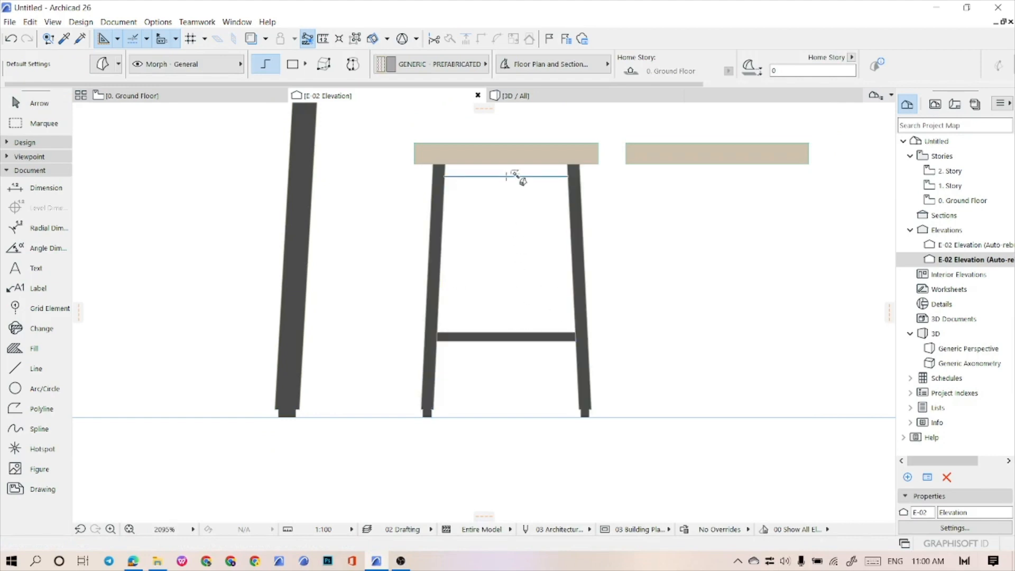
pyautogui.press('Escape')
pyautogui.scroll(-7, 514, 268)
pyautogui.scroll(5, 518, 228)
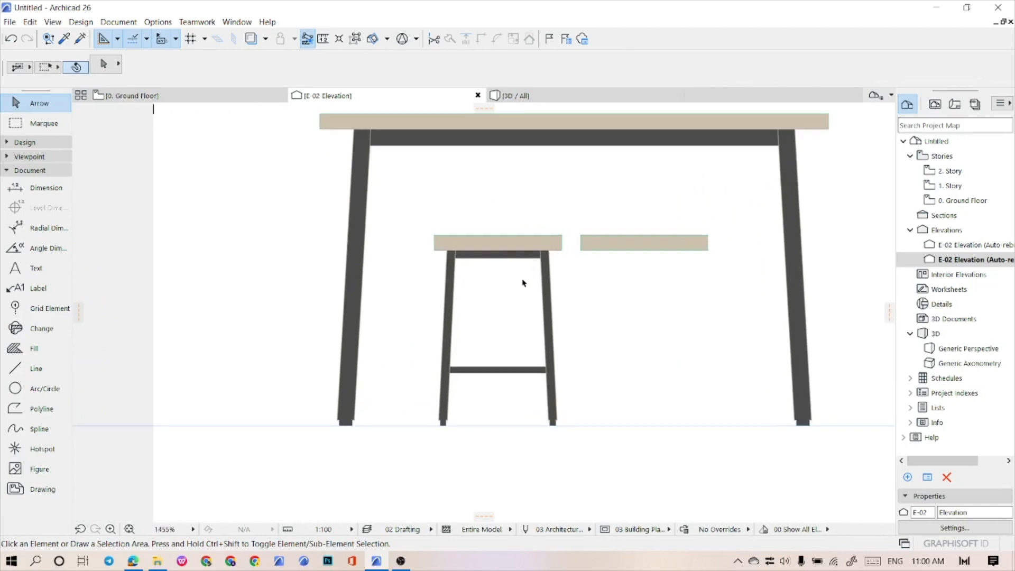
# In the 3D view, extrude the stool frame's nearer leg from a flat face into a solid square post
pyautogui.click(519, 100)
pyautogui.keyDown('shift'); pyautogui.moveTo(518, 227); pyautogui.dragTo(609, 337, button='middle'); pyautogui.keyUp('shift')
pyautogui.scroll(4, 609, 338)
pyautogui.scroll(-5, 608, 338)
pyautogui.scroll(4, 592, 318)
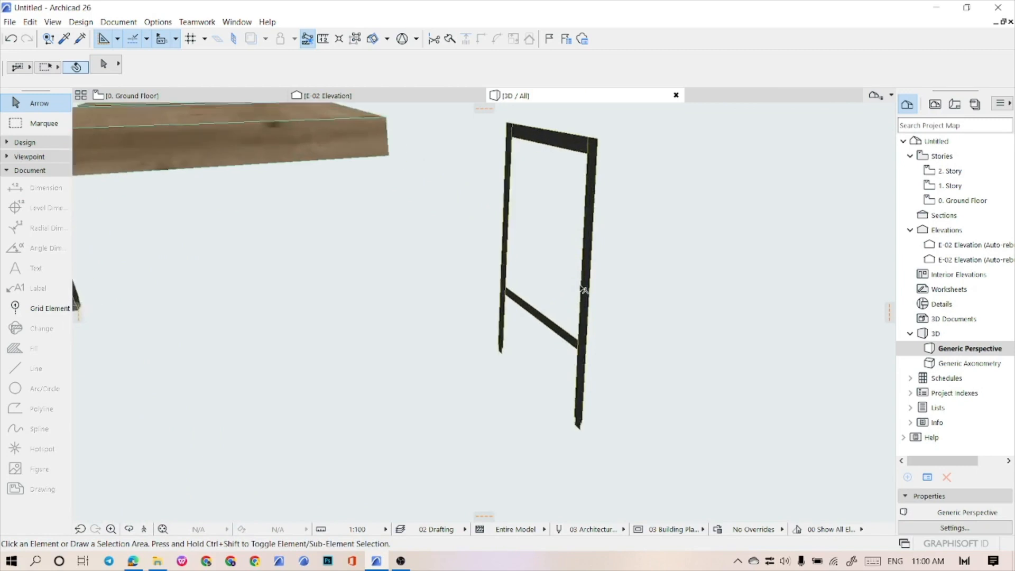
pyautogui.click(579, 340)
pyautogui.click(587, 422)
pyautogui.write('10')
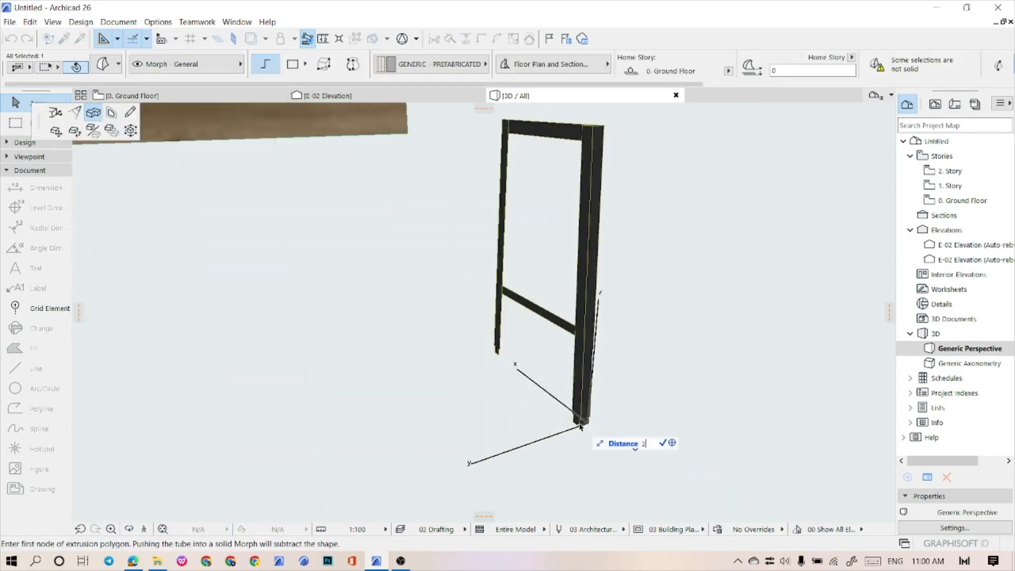
pyautogui.press('Return')
pyautogui.doubleClick(580, 423)
# Extrude the other stool leg and the top rail to the same depth as the first leg
pyautogui.click(502, 275)
pyautogui.click(497, 354)
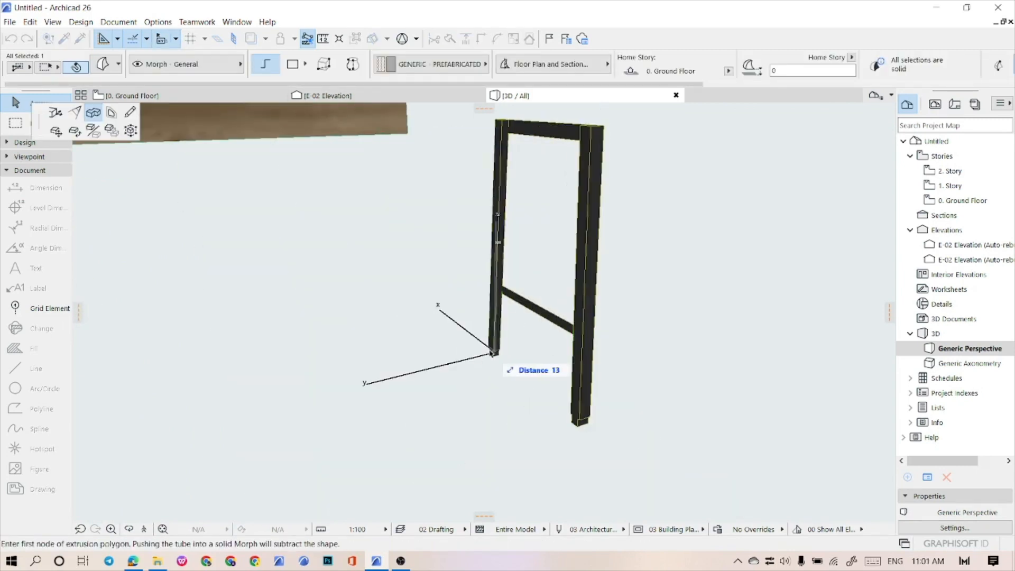
pyautogui.press('Return')
pyautogui.click(538, 308)
pyautogui.click(553, 136)
pyautogui.click(594, 141)
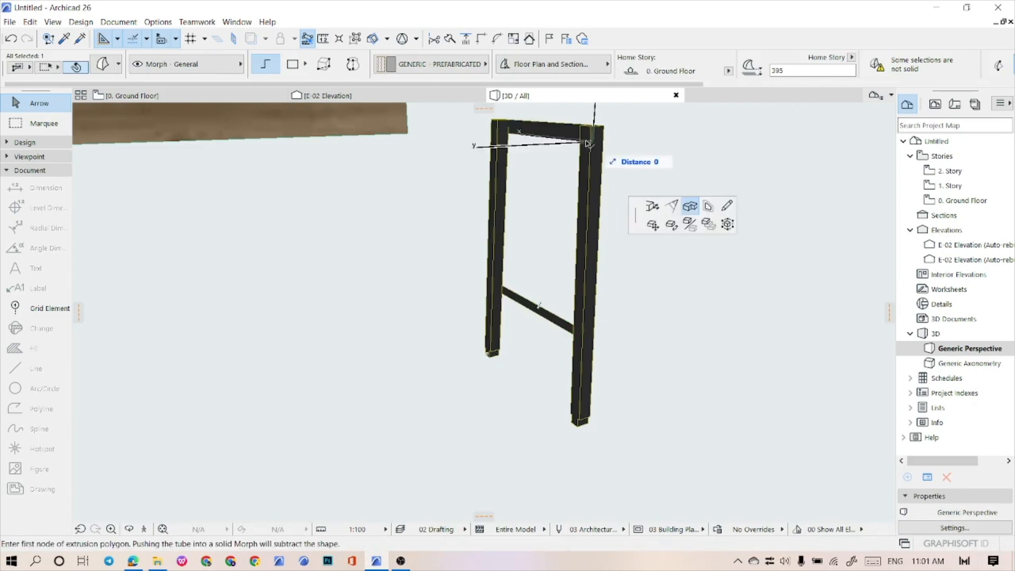
pyautogui.doubleClick(586, 142)
# Extrude the stool's footrest bar into a solid about half as deep as the legs
pyautogui.click(626, 211)
pyautogui.keyDown('shift'); pyautogui.moveTo(625, 211); pyautogui.dragTo(663, 249, button='middle'); pyautogui.keyUp('shift')
pyautogui.scroll(-8, 365, 253)
pyautogui.scroll(7, 445, 240)
pyautogui.click(482, 260)
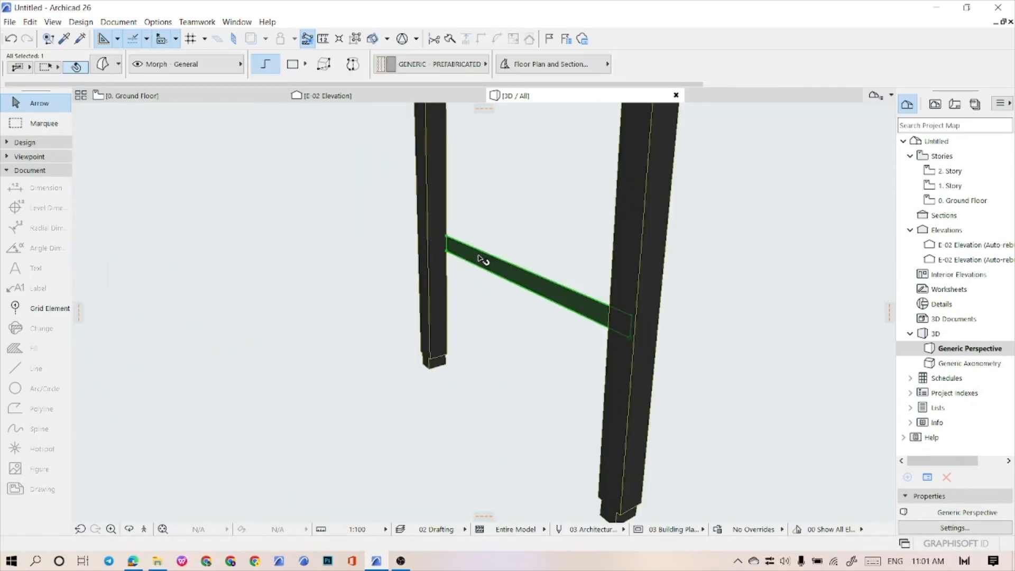
pyautogui.click(631, 340)
pyautogui.press('Escape')
pyautogui.press('Escape')
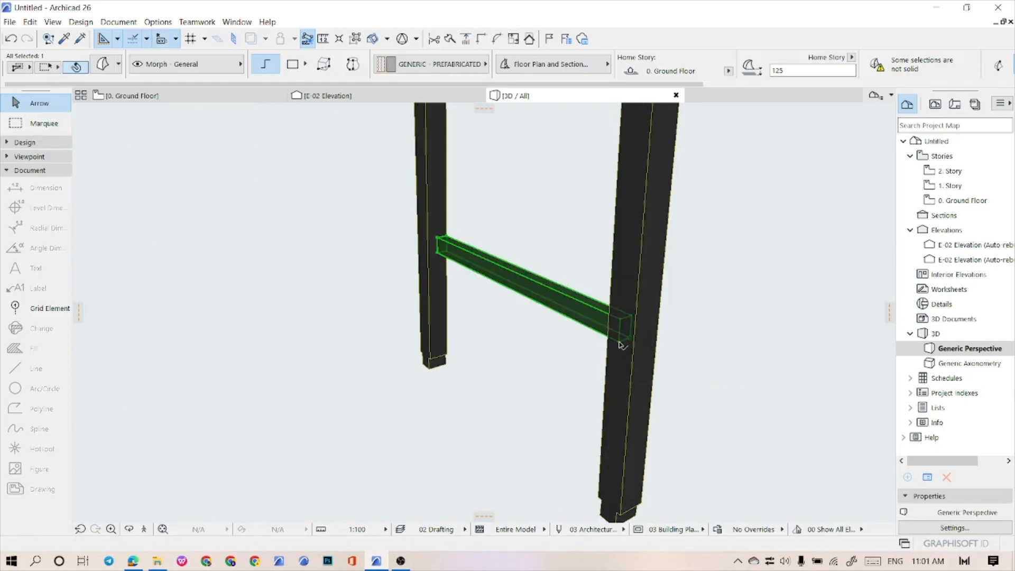
# In the ground floor plan, move the footrest bar so it sits centred in the depth of the legs
pyautogui.press('F2')
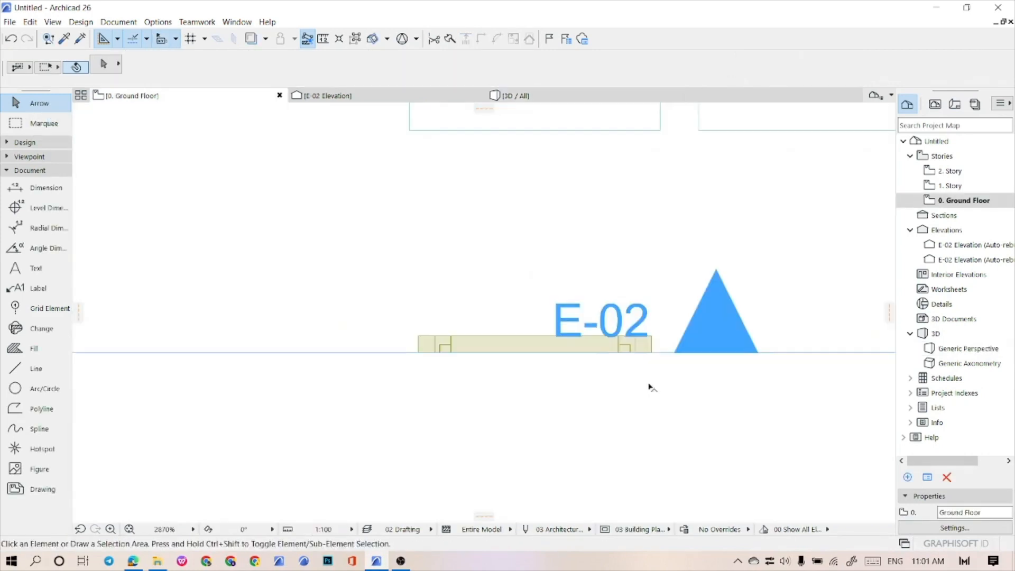
pyautogui.click(444, 348)
pyautogui.scroll(5, 445, 349)
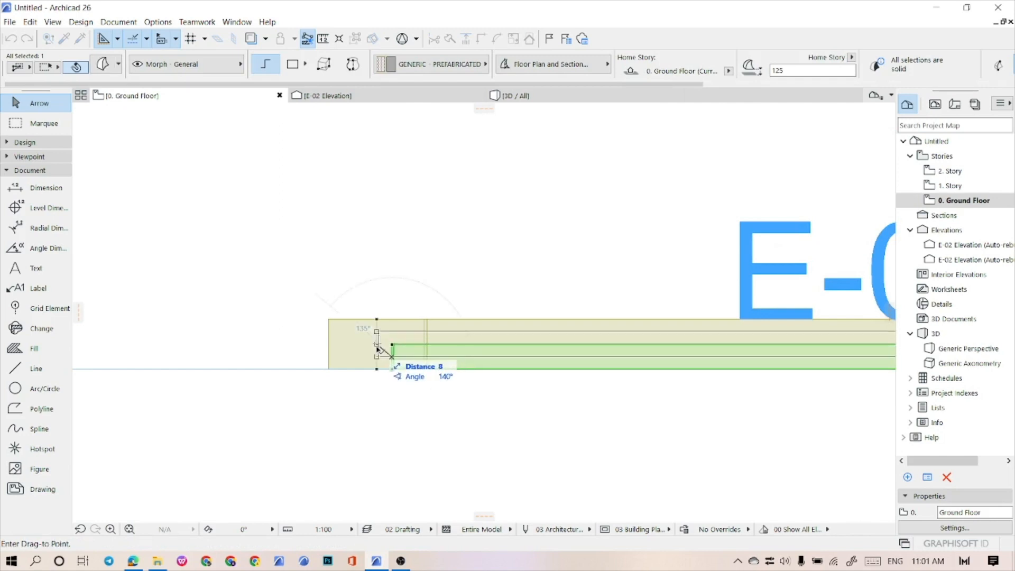
pyautogui.click(379, 345)
# Move the complete stool leg frame straight up the plan onto the near edge of the first seat
pyautogui.scroll(-6, 379, 345)
pyautogui.moveTo(542, 372); pyautogui.dragTo(368, 306)
pyautogui.click(368, 307)
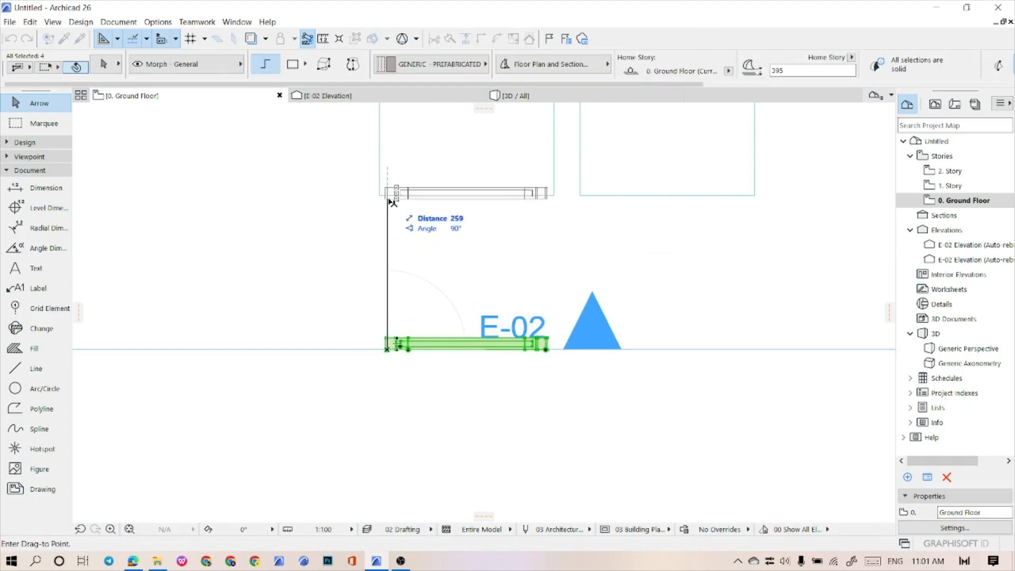
pyautogui.click(391, 194)
# Shift the leg frame 30 mm inward from the near edge of the seat
pyautogui.scroll(2, 427, 170)
pyautogui.scroll(2, 423, 167)
pyautogui.moveTo(373, 171); pyautogui.dragTo(375, 281, button='middle')
pyautogui.scroll(-3, 365, 280)
pyautogui.scroll(2, 359, 280)
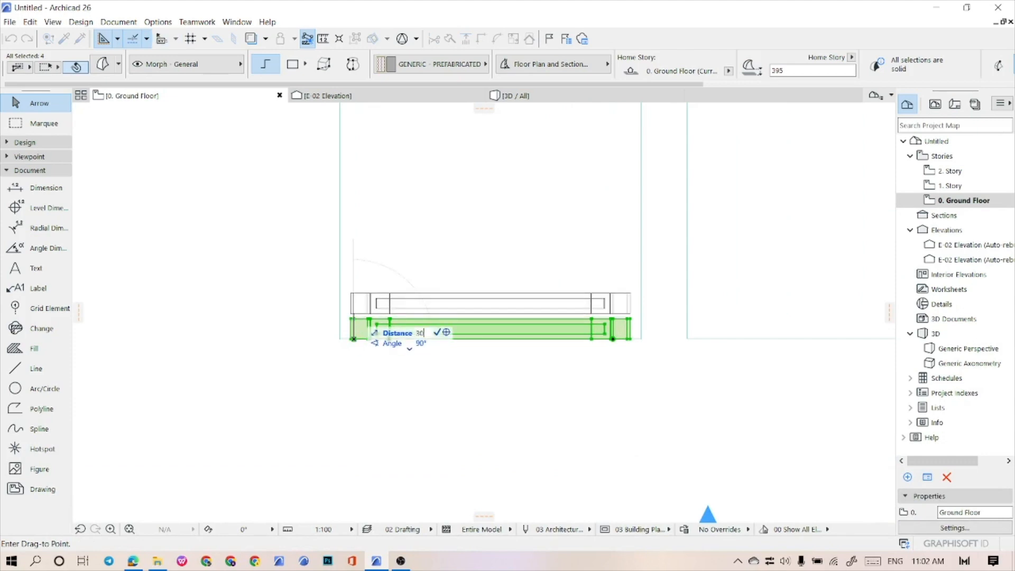
pyautogui.press('Return')
# Mirror a copy of the leg frame about the seat's horizontal centre line to form the opposite frame
pyautogui.scroll(-4, 410, 372)
pyautogui.scroll(3, 391, 341)
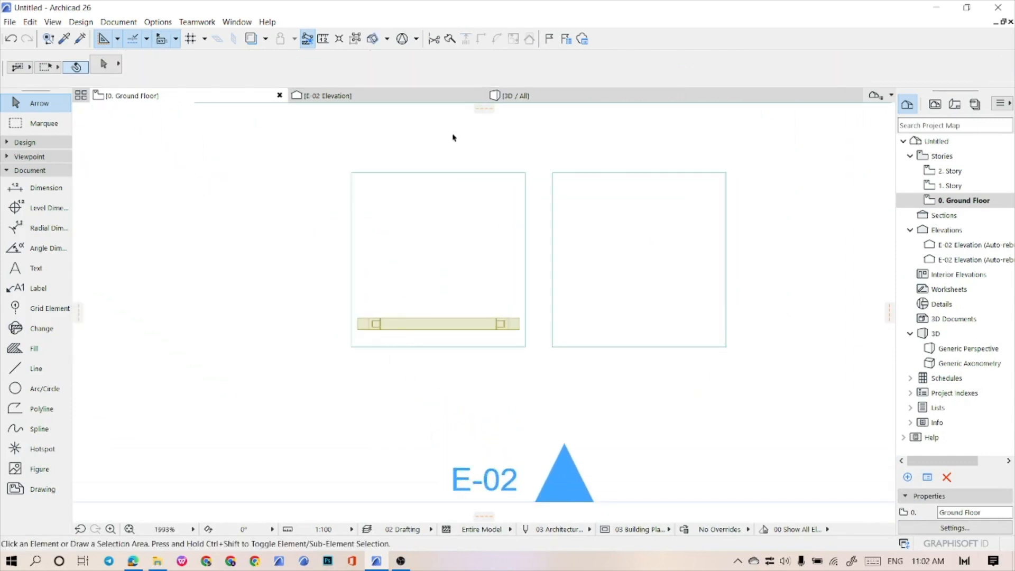
pyautogui.moveTo(535, 369); pyautogui.dragTo(315, 297)
pyautogui.keyDown('shift'); pyautogui.click(446, 291); pyautogui.keyUp('shift')
pyautogui.hotkey('ctrl', 'shift', 'd')
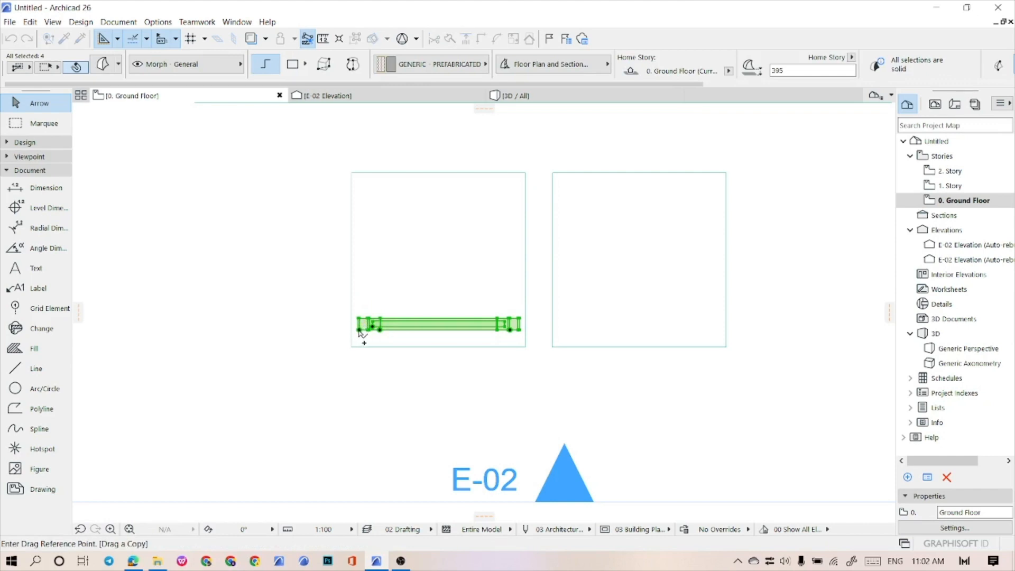
pyautogui.hotkey('ctrl', 'm')
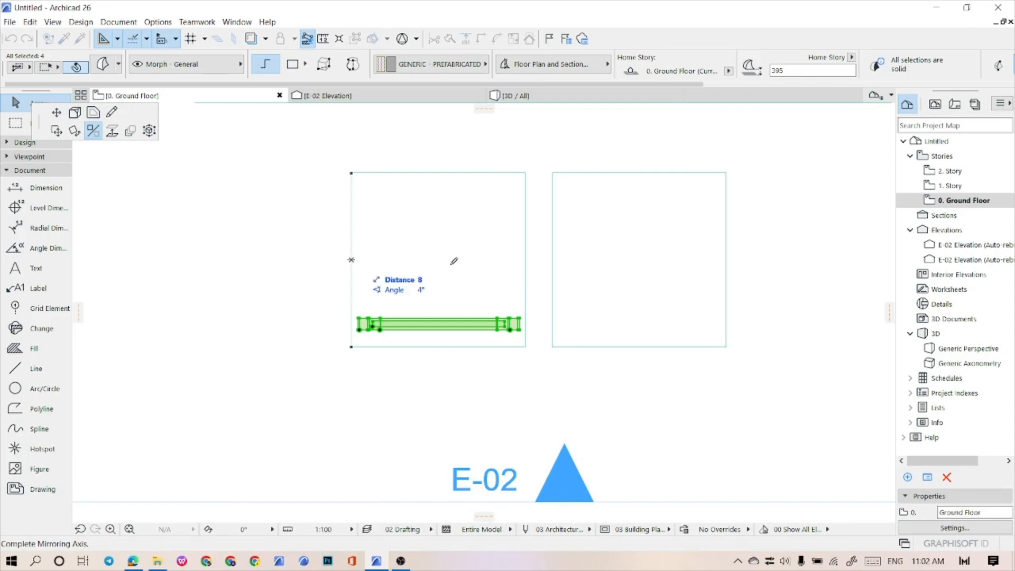
pyautogui.click(493, 259)
pyautogui.press('Escape')
pyautogui.press('F3')
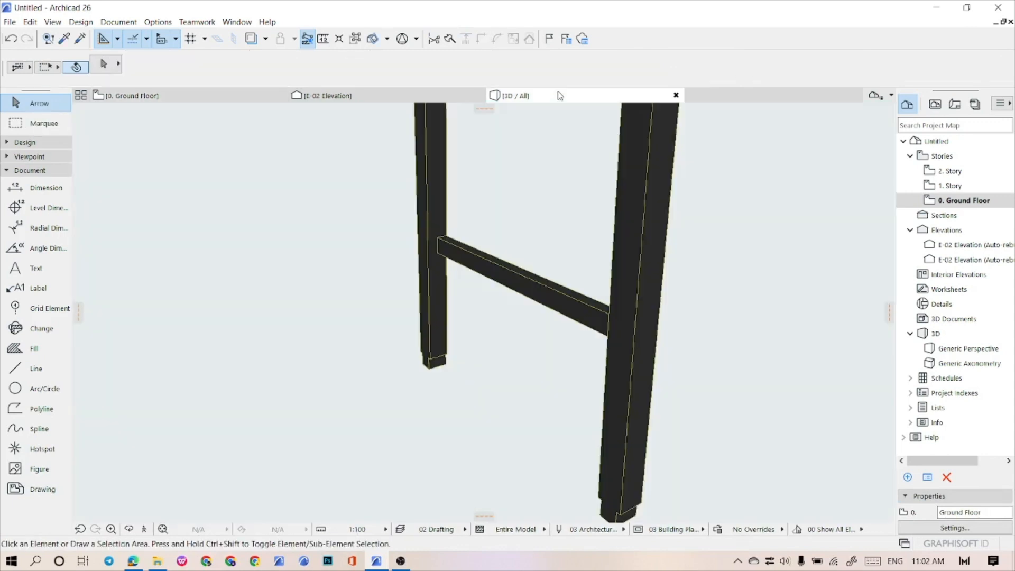
pyautogui.click(132, 96)
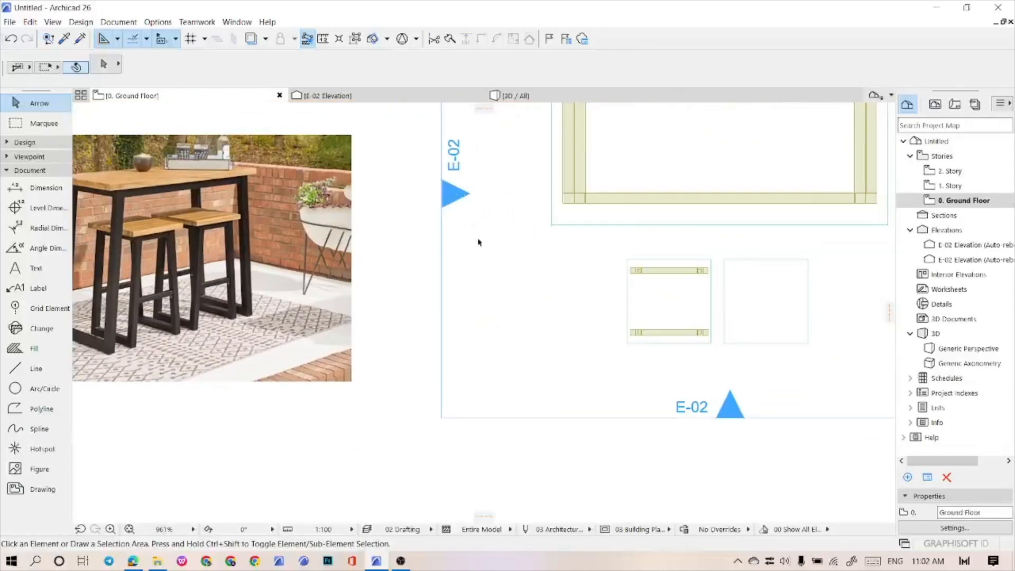
pyautogui.rightClick(442, 193)
pyautogui.click(515, 233)
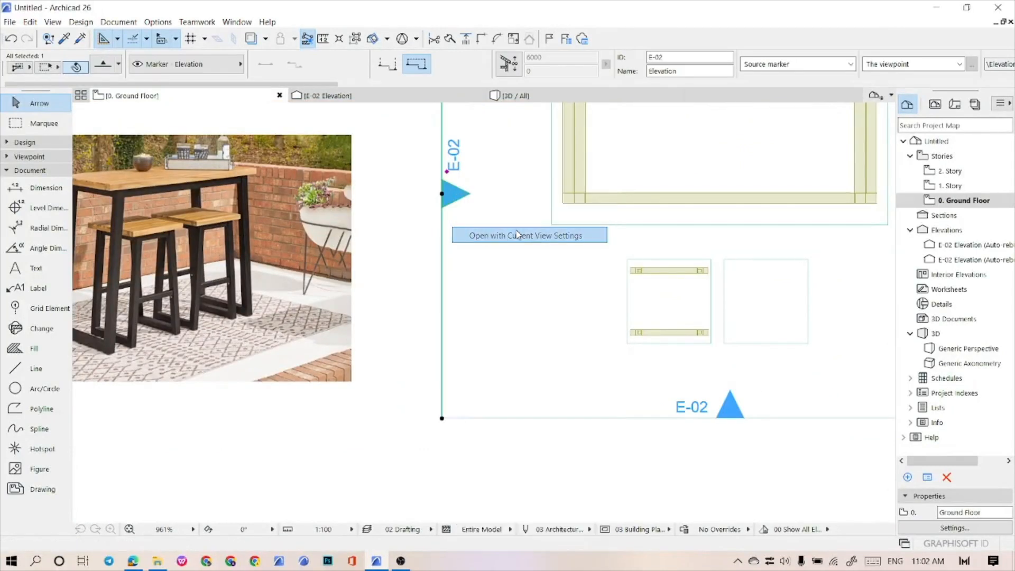
pyautogui.scroll(4, 557, 358)
pyautogui.moveTo(557, 358); pyautogui.dragTo(388, 351, button='middle')
pyautogui.scroll(2, 405, 350)
pyautogui.click(36, 368)
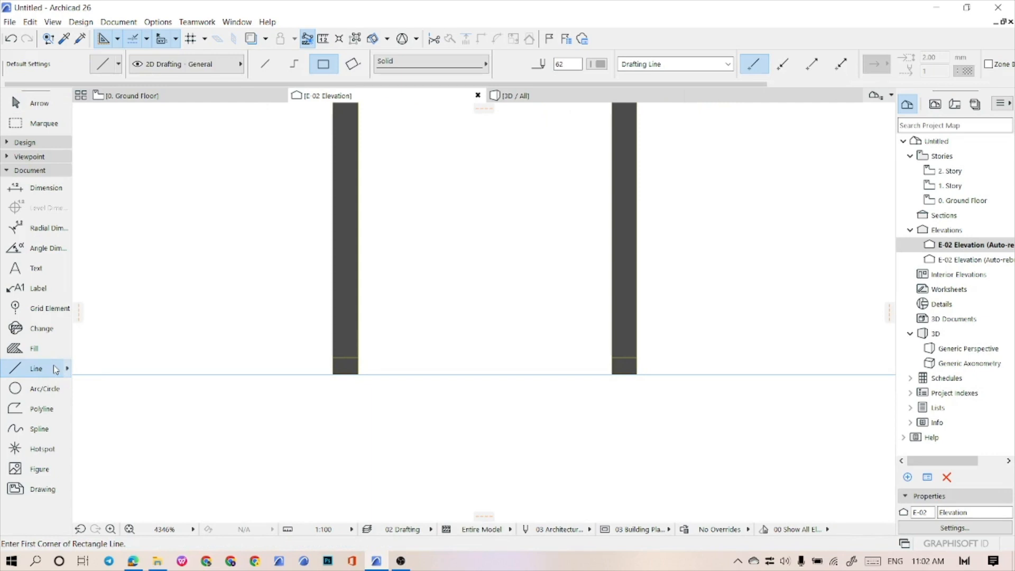
pyautogui.click(192, 95)
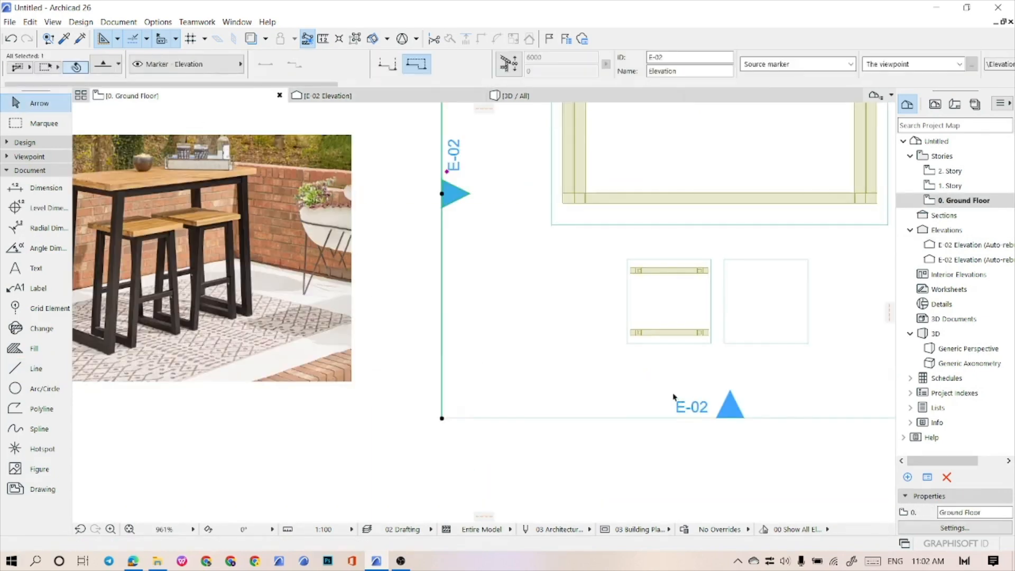
# In the front elevation, draw a rectangle about 18 mm high over the left stool leg's base, as wide as the base
pyautogui.rightClick(734, 414)
pyautogui.click(771, 93)
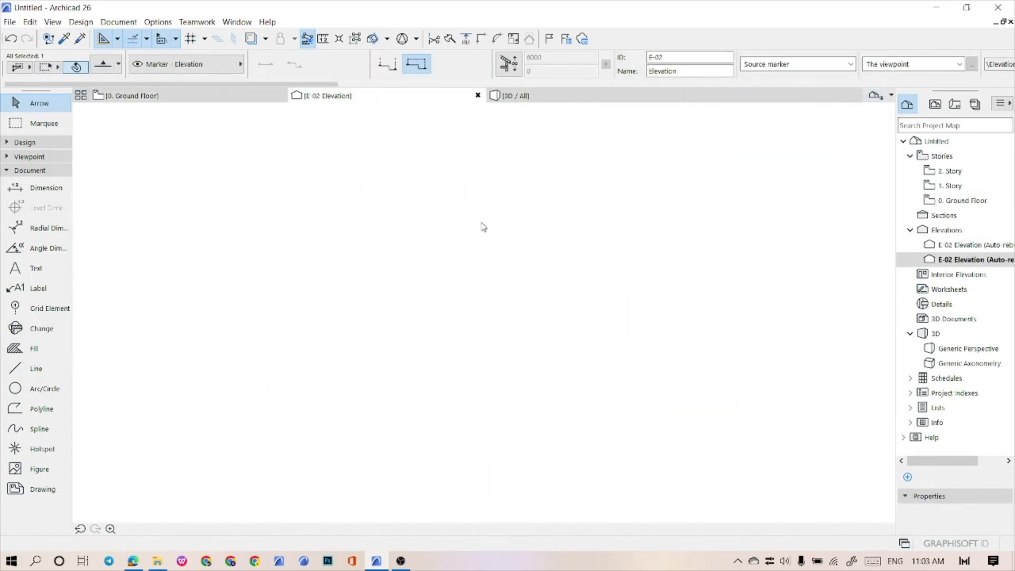
pyautogui.scroll(5, 444, 402)
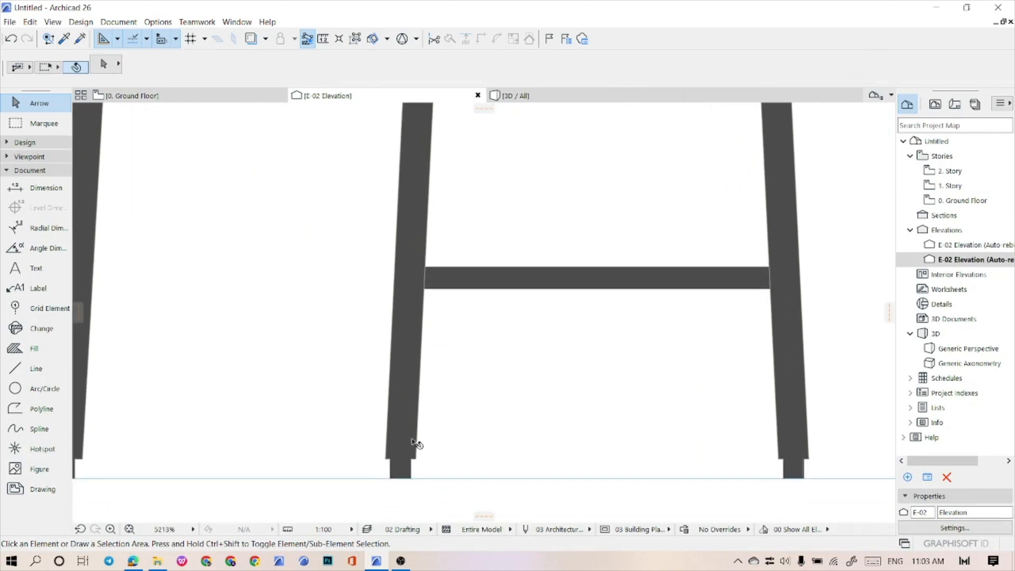
pyautogui.scroll(-3, 509, 354)
pyautogui.scroll(6, 510, 367)
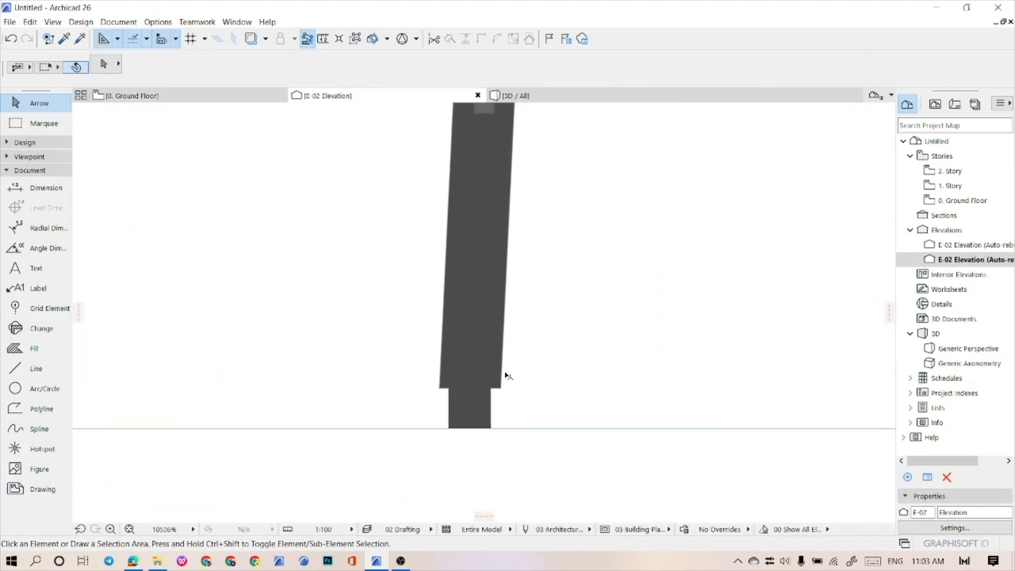
pyautogui.click(36, 368)
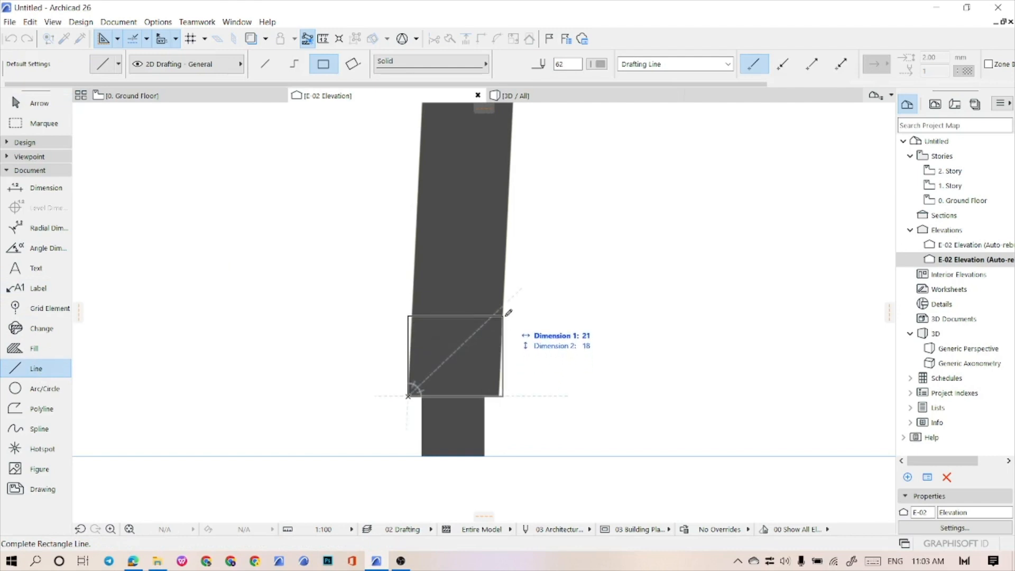
pyautogui.press('Return')
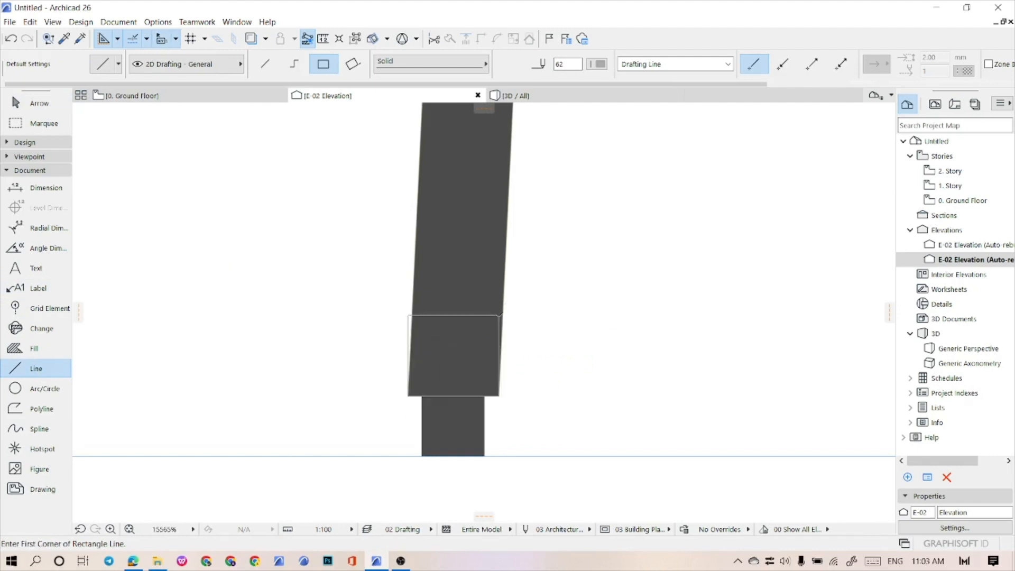
# Stretch the rectangle's two upper corners onto the leg's sloping edges so its sides follow the leg
pyautogui.press('Escape')
pyautogui.scroll(3, 496, 318)
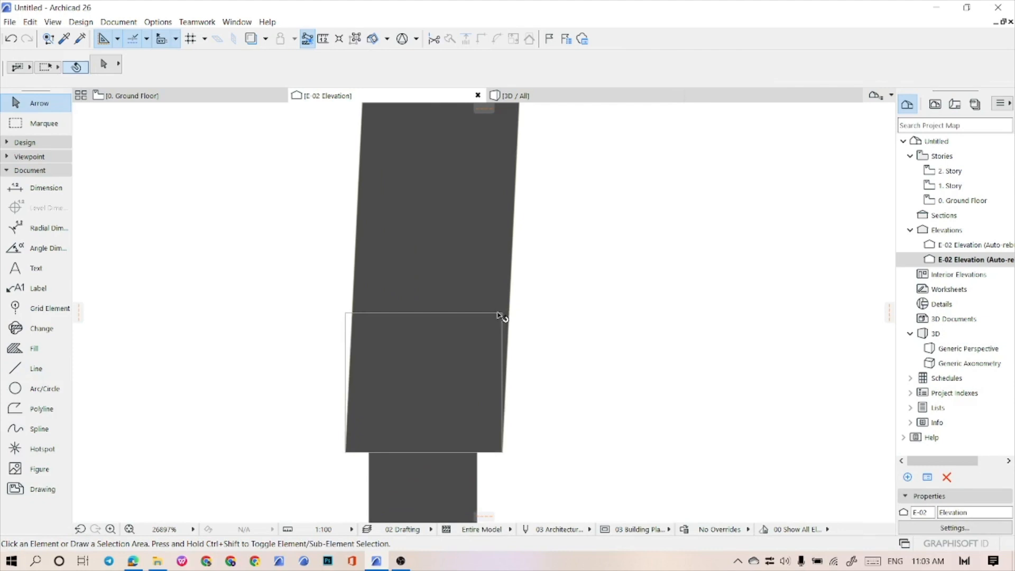
pyautogui.click(503, 315)
pyautogui.moveTo(503, 316); pyautogui.dragTo(509, 313)
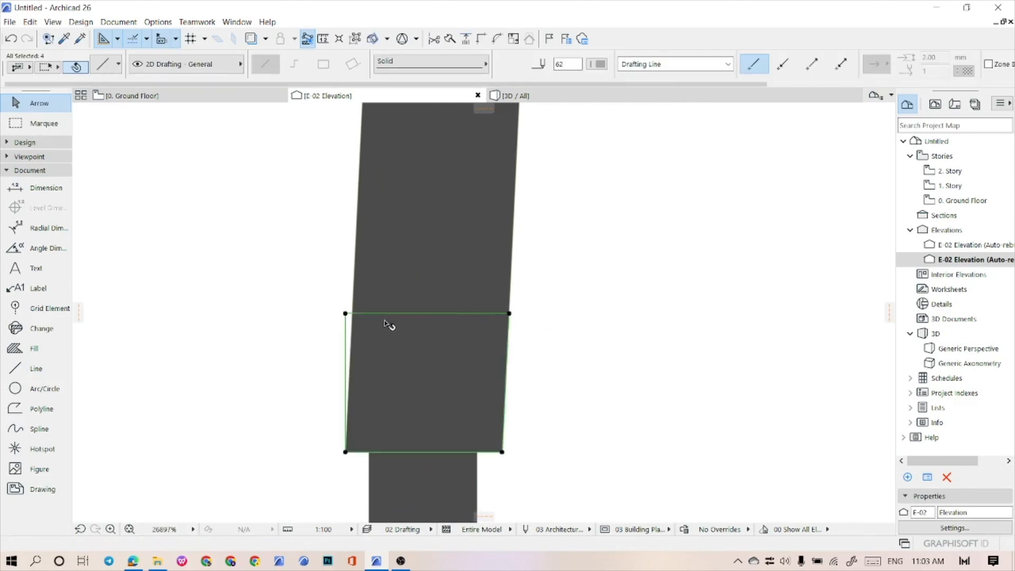
pyautogui.moveTo(346, 315); pyautogui.dragTo(353, 314)
# Move the slanted outline horizontally about 26 mm into the empty space beside the leg
pyautogui.scroll(-5, 511, 358)
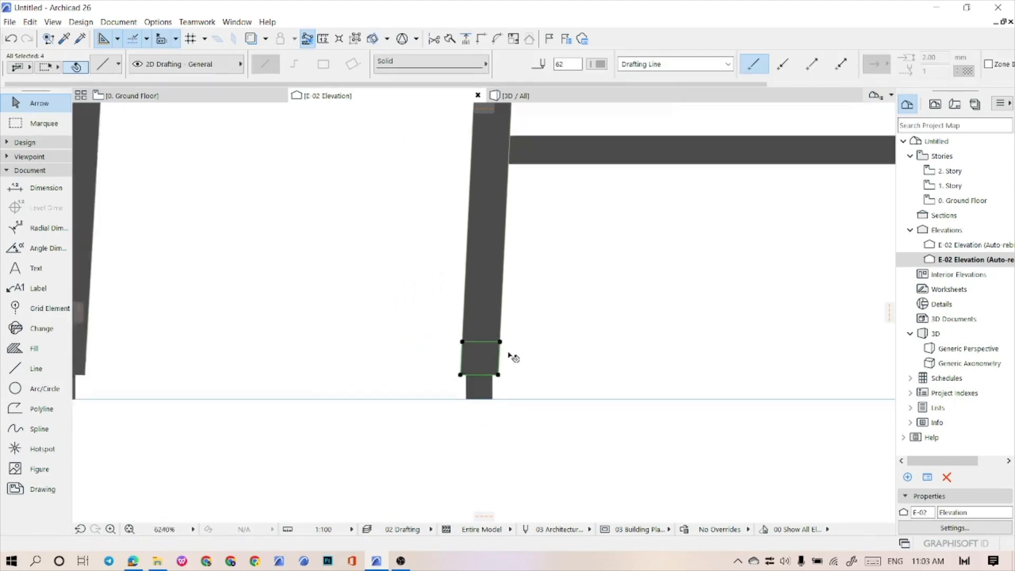
pyautogui.scroll(2, 511, 360)
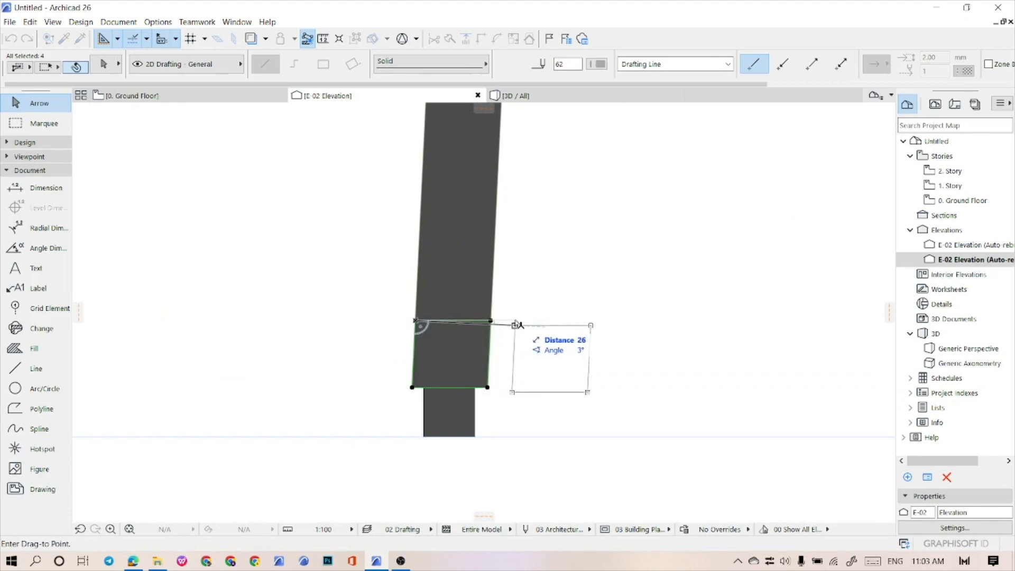
pyautogui.click(536, 409)
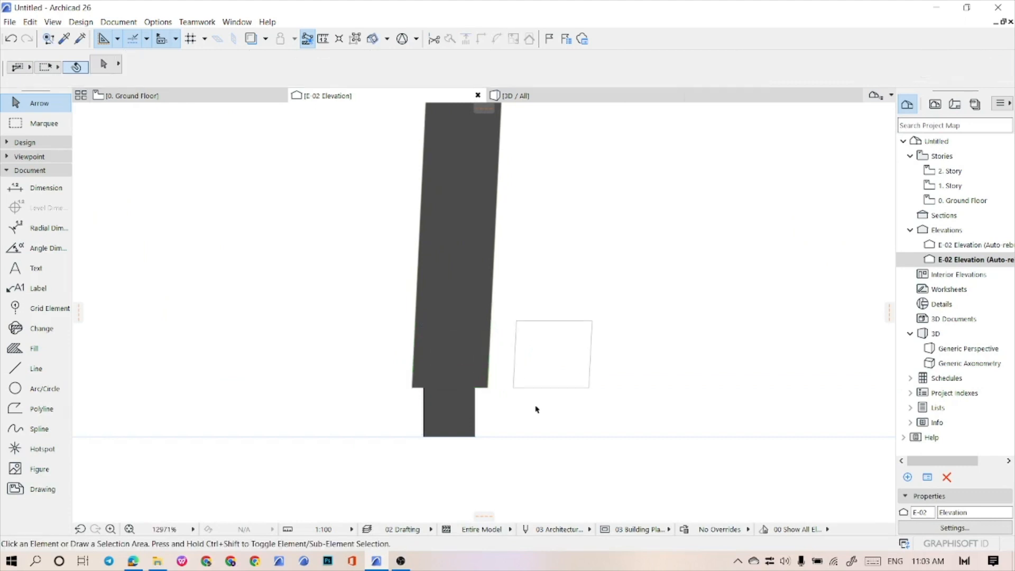
# Create a morph with the leg's settings from the slanted outline and move it onto the left leg's base
pyautogui.keyDown('alt'); pyautogui.click(440, 292); pyautogui.keyUp('alt')
pyautogui.keyDown('ctrl'); pyautogui.keyDown('alt'); pyautogui.click(575, 349); pyautogui.keyUp('alt'); pyautogui.keyUp('ctrl')
pyautogui.press('Escape')
pyautogui.click(578, 372)
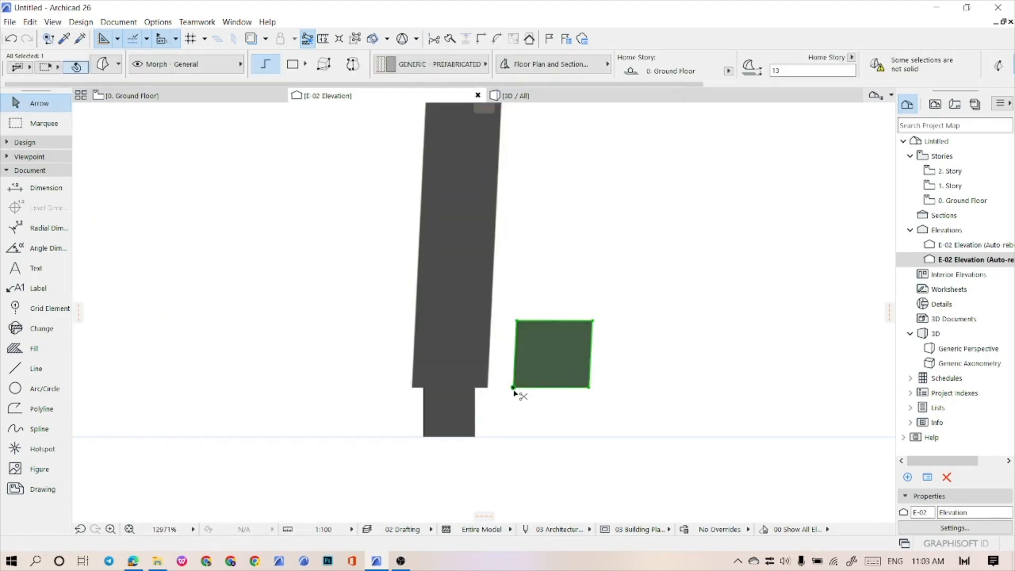
pyautogui.moveTo(514, 390); pyautogui.dragTo(412, 387)
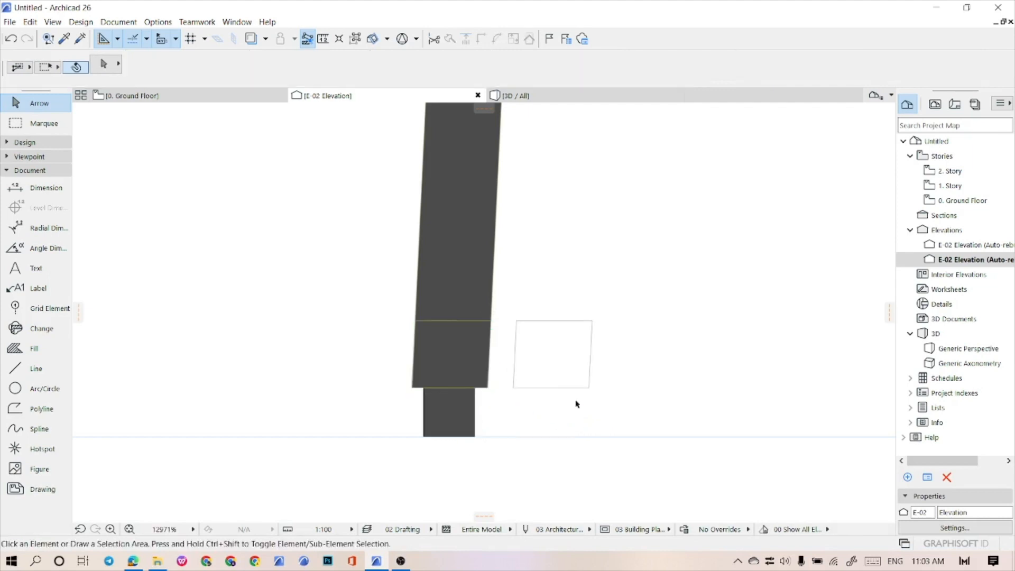
# Delete the leftover slanted outline lines beside the stool leg in the elevation
pyautogui.moveTo(520, 312); pyautogui.dragTo(502, 355)
pyautogui.press('Delete')
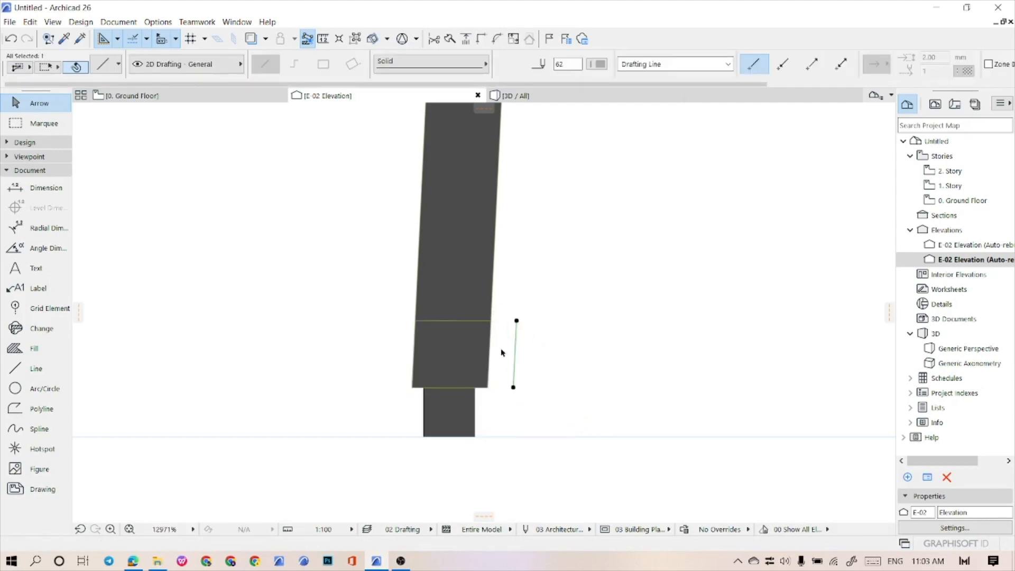
pyautogui.press('Delete')
# In the floor plan, move the new flat morph about 316 mm straight up onto the stool's nearer leg frame, flush with its inner edge
pyautogui.click(175, 96)
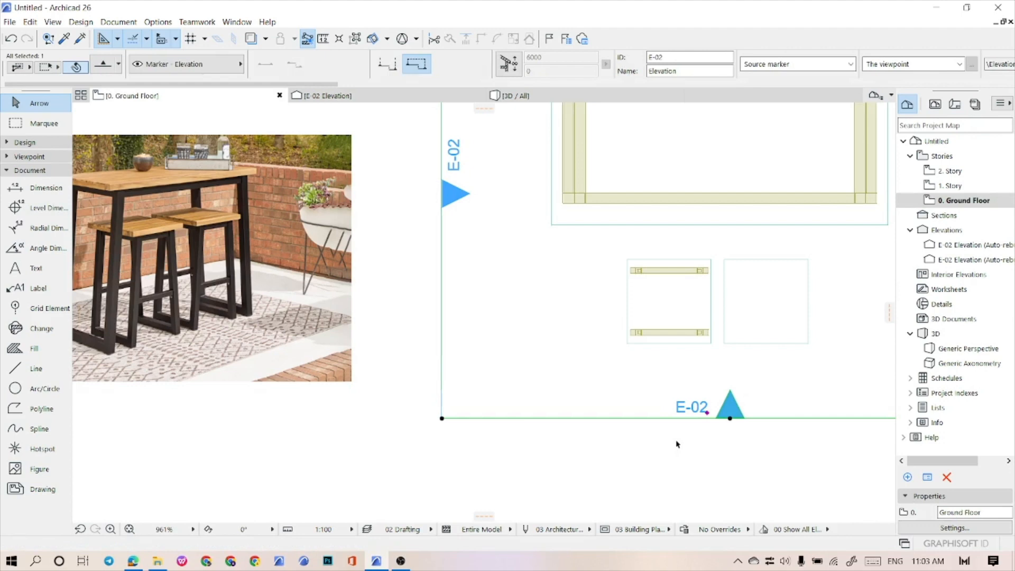
pyautogui.click(674, 452)
pyautogui.click(572, 418)
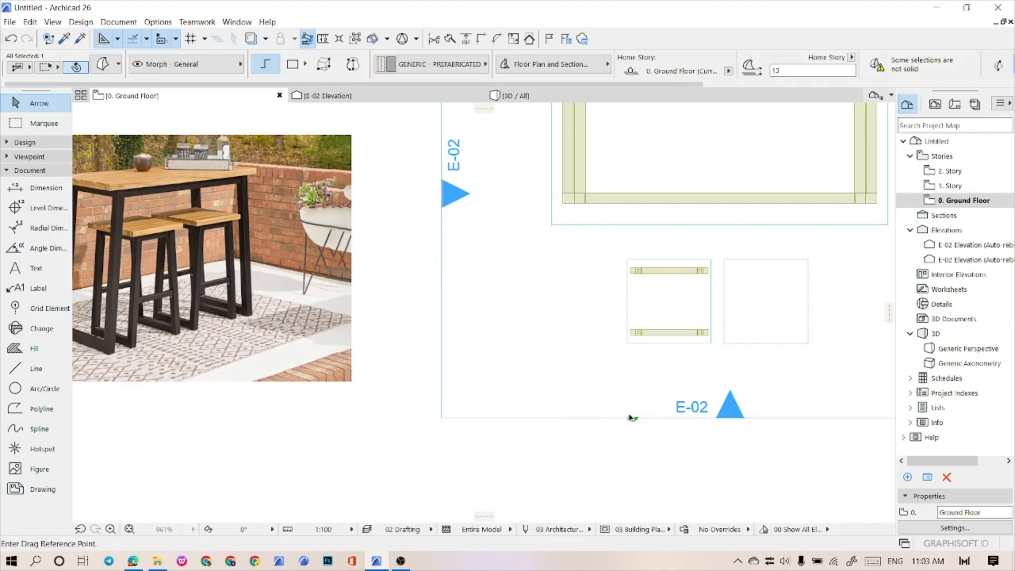
pyautogui.scroll(3, 634, 339)
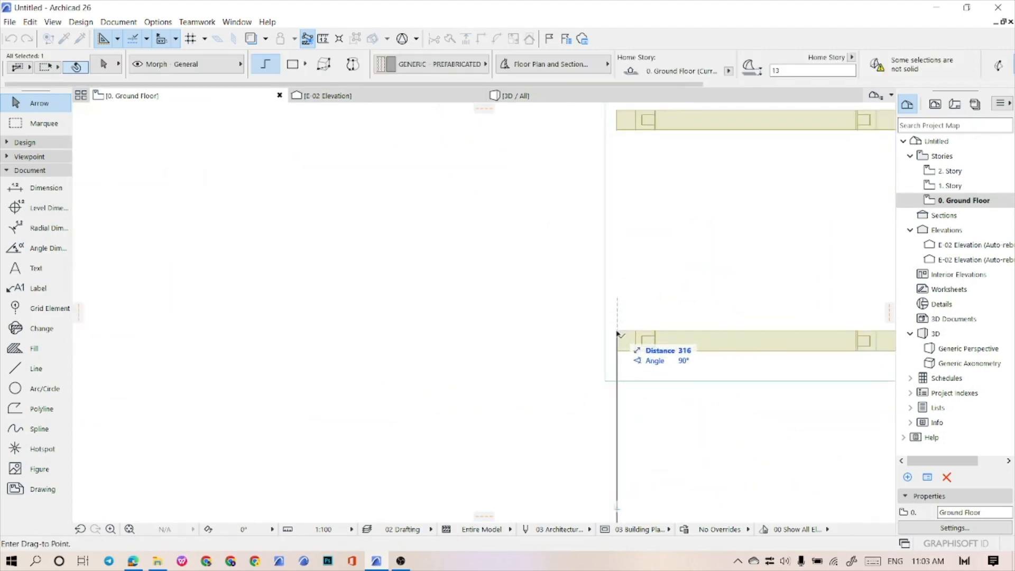
# In 3D, extrude the flat morph at the leg's base across to the opposite leg, forming the stool's base bar
pyautogui.click(497, 96)
pyautogui.scroll(5, 529, 408)
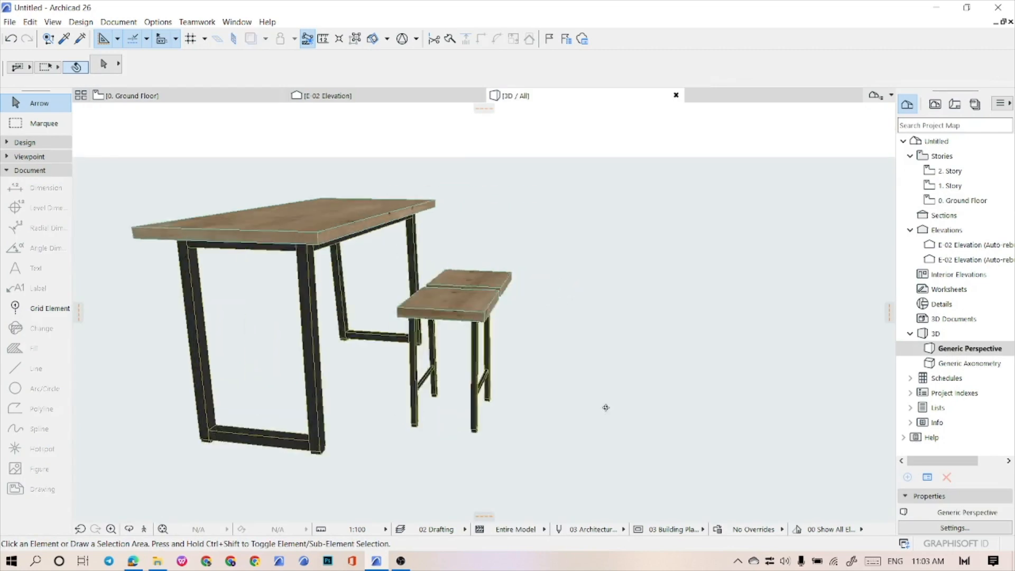
pyautogui.scroll(5, 478, 432)
pyautogui.click(519, 429)
pyautogui.scroll(5, 525, 440)
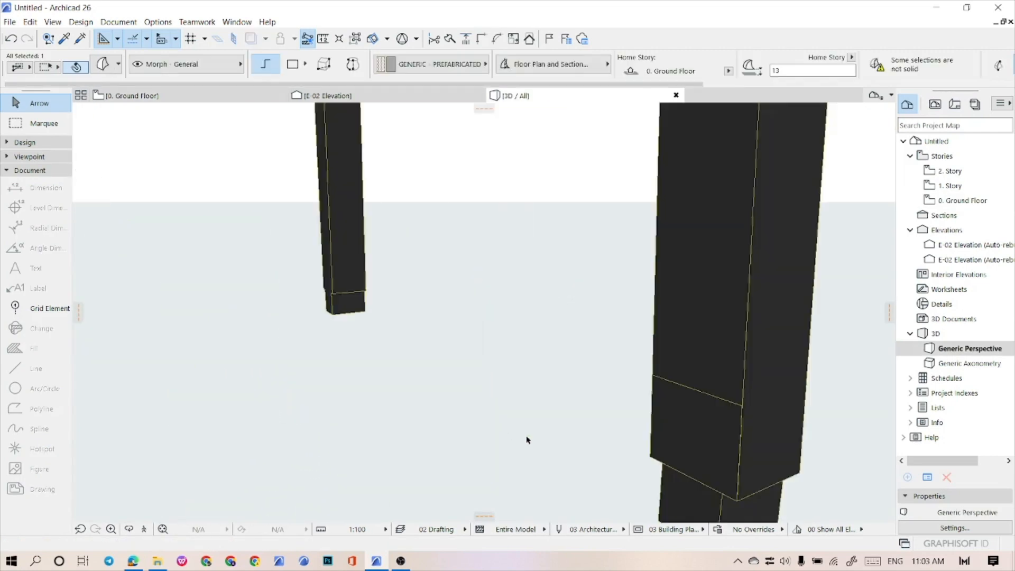
pyautogui.scroll(-4, 550, 444)
pyautogui.click(577, 456)
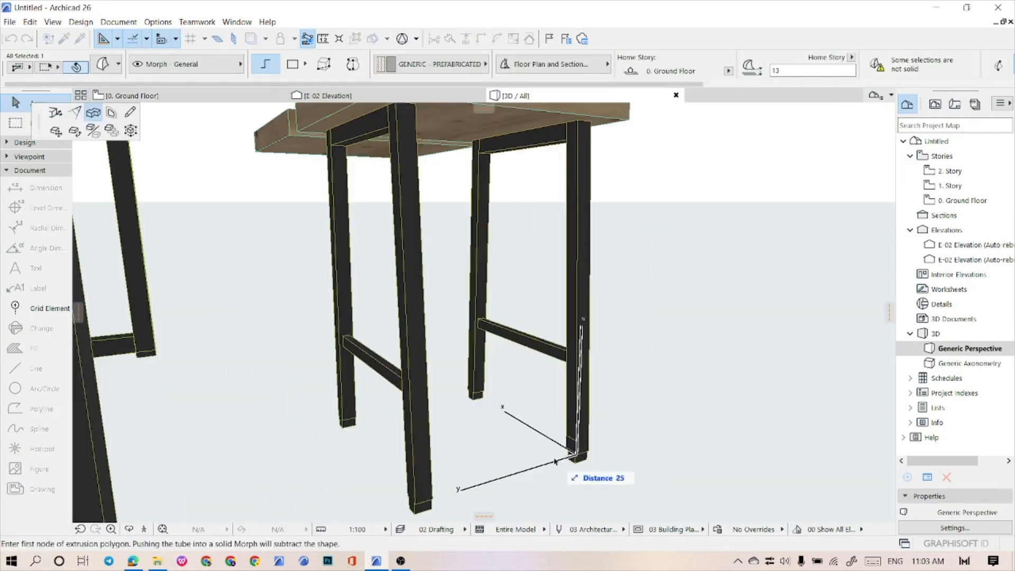
pyautogui.doubleClick(432, 498)
pyautogui.press('Escape')
pyautogui.keyDown('shift'); pyautogui.moveTo(286, 491); pyautogui.dragTo(475, 477, button='middle'); pyautogui.keyUp('shift')
pyautogui.scroll(-5, 474, 477)
# In the floor plan, mirror a copy of the base bar about the stool's centre line to the opposite side
pyautogui.click(181, 97)
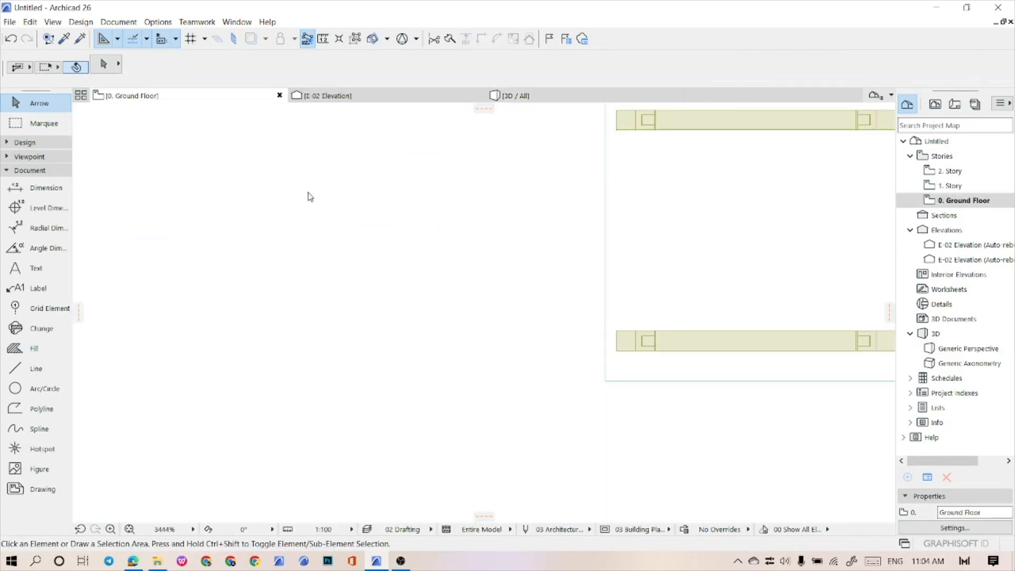
pyautogui.scroll(-2, 445, 319)
pyautogui.moveTo(645, 318); pyautogui.dragTo(525, 364, button='middle')
pyautogui.click(455, 285)
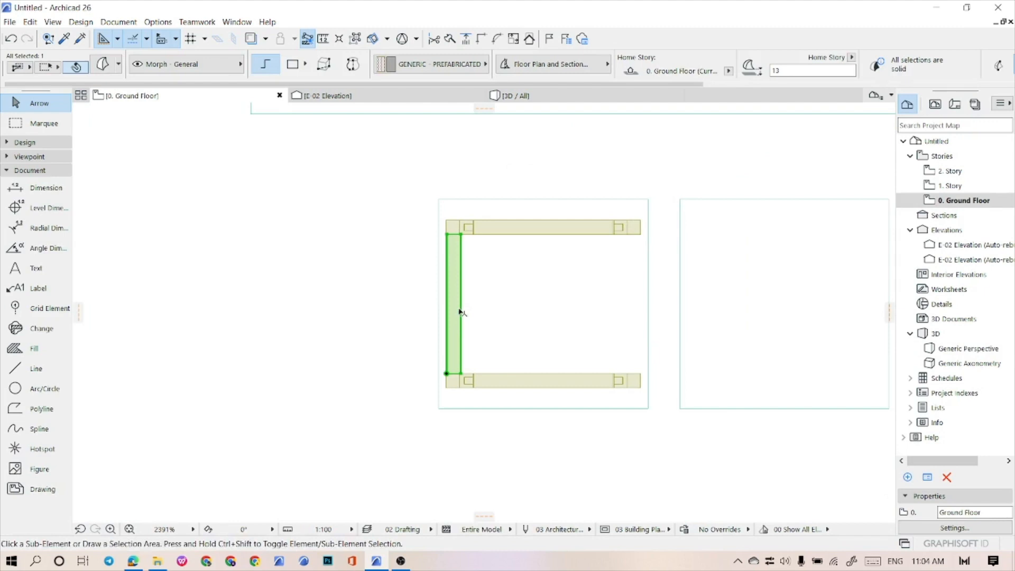
pyautogui.hotkey('ctrl', 'm')
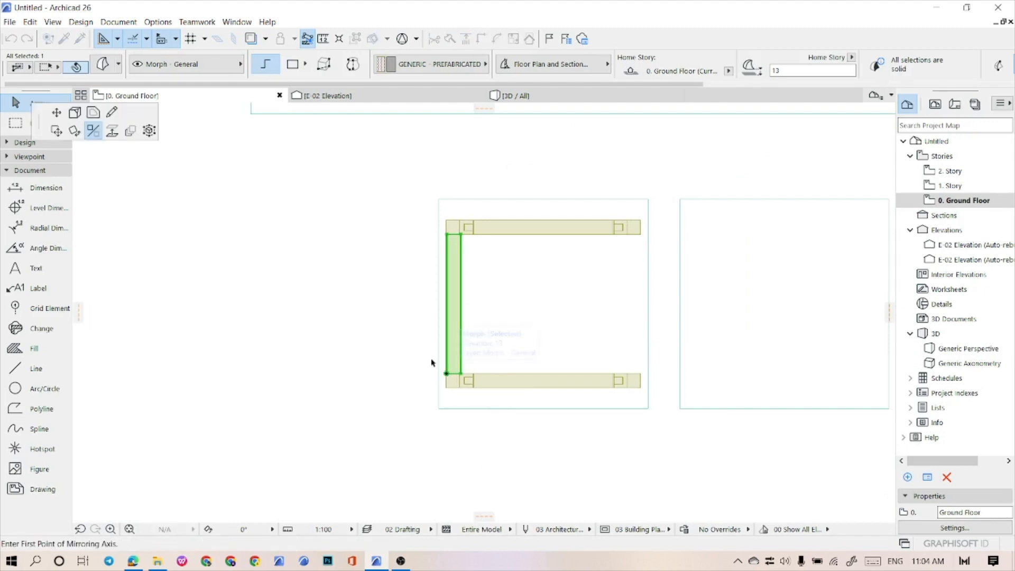
pyautogui.click(545, 307)
pyautogui.click(404, 429)
# Delete the empty second stool seat beside the finished stool
pyautogui.scroll(-3, 465, 366)
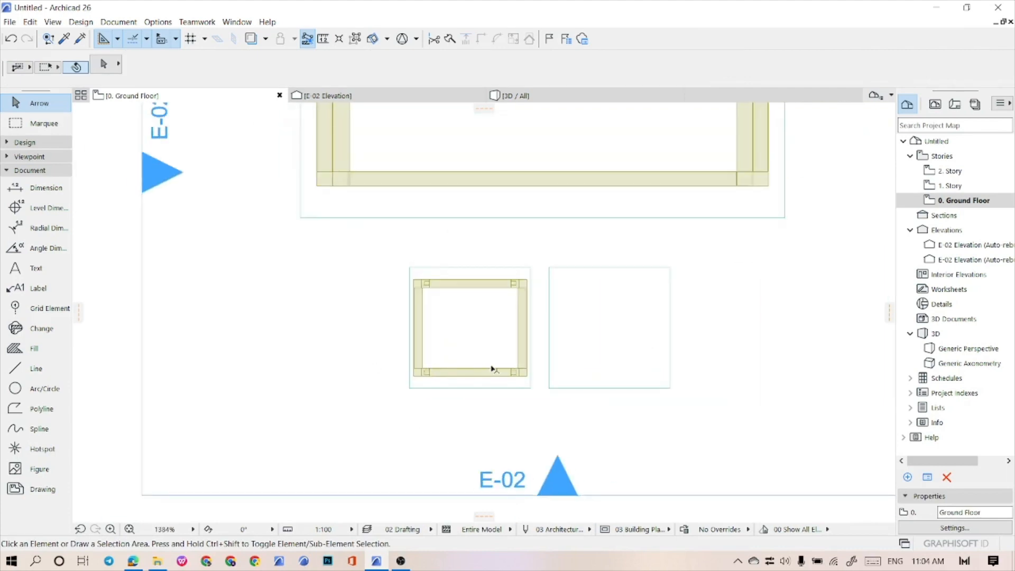
pyautogui.moveTo(653, 415); pyautogui.dragTo(586, 304)
pyautogui.press('Delete')
# In 3D, group the finished stool's seat, legs and bars, and select the table's parts
pyautogui.click(517, 96)
pyautogui.keyDown('shift'); pyautogui.moveTo(455, 312); pyautogui.dragTo(472, 329, button='middle'); pyautogui.keyUp('shift')
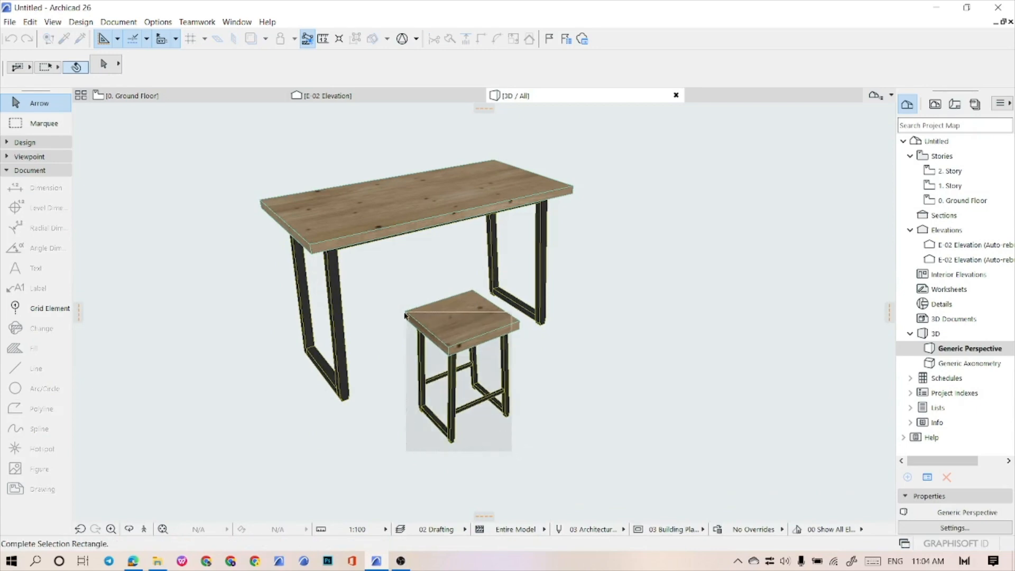
pyautogui.click(396, 291)
pyautogui.click(516, 290)
pyautogui.click(497, 283)
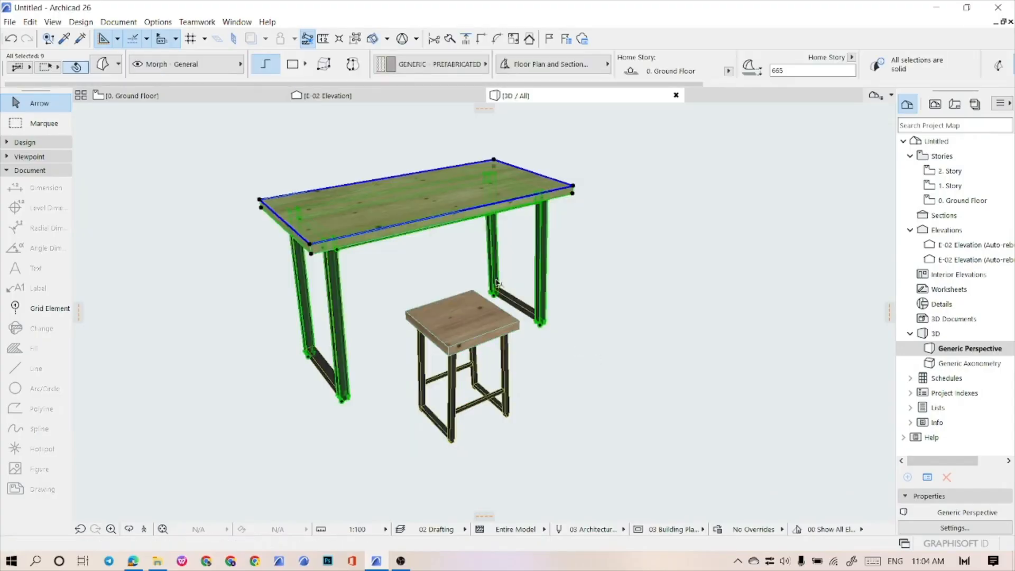
pyautogui.click(373, 346)
pyautogui.keyDown('shift'); pyautogui.moveTo(434, 365); pyautogui.dragTo(476, 365, button='middle'); pyautogui.keyUp('shift')
pyautogui.click(470, 339)
pyautogui.click(499, 385)
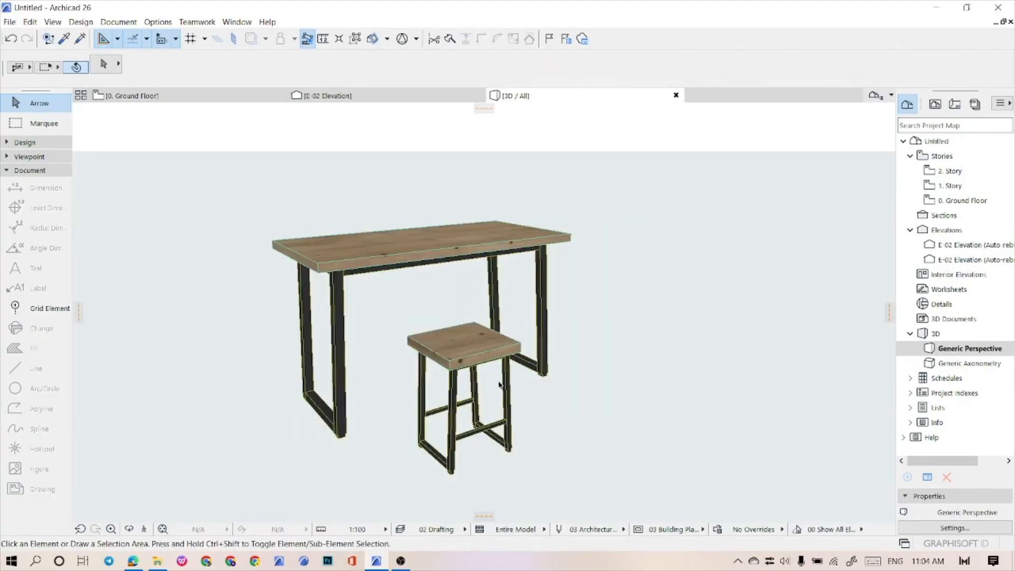
# In the floor plan, place a copy of the whole stool directly beside the original, leaving a small gap
pyautogui.click(171, 95)
pyautogui.click(455, 334)
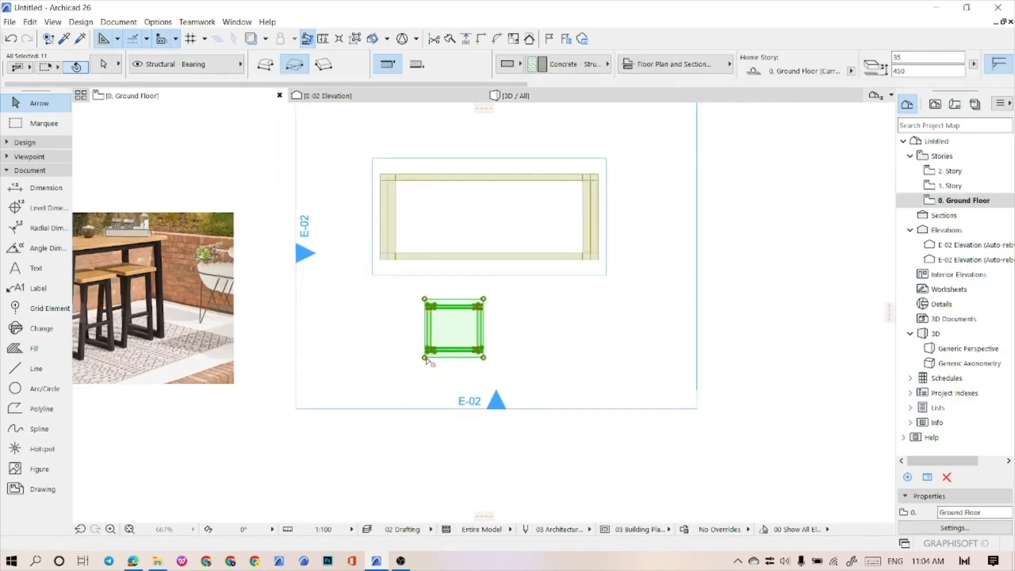
pyautogui.click(491, 357)
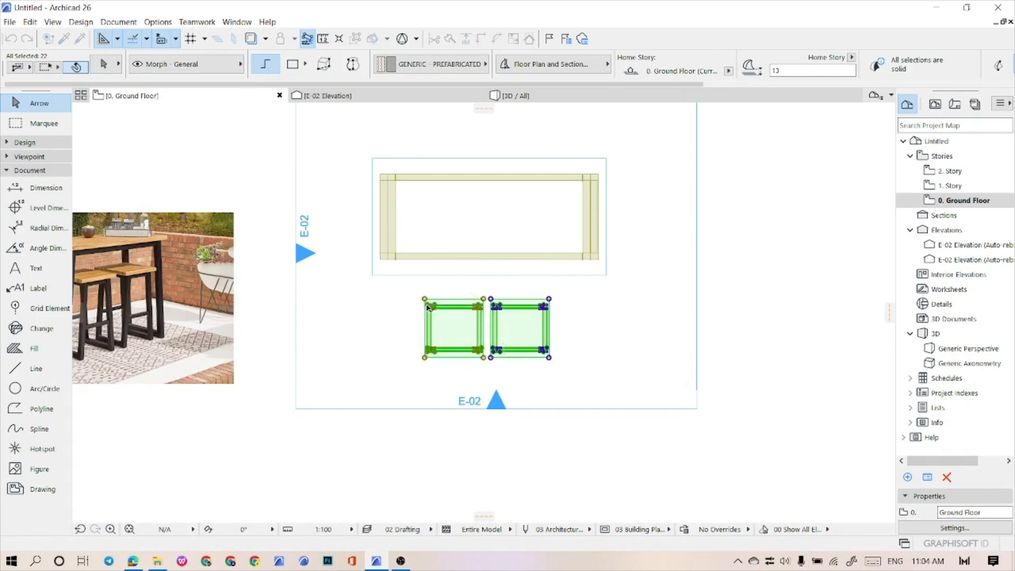
# Move both stools up towards the table in plan and view the complete set in 3D
pyautogui.click(427, 251)
pyautogui.click(415, 308)
pyautogui.moveTo(414, 308); pyautogui.dragTo(552, 348, button='middle')
pyautogui.scroll(-1, 553, 353)
pyautogui.click(521, 96)
pyautogui.keyDown('shift'); pyautogui.moveTo(470, 330); pyautogui.dragTo(581, 370, button='middle'); pyautogui.keyUp('shift')
pyautogui.scroll(1, 451, 307)
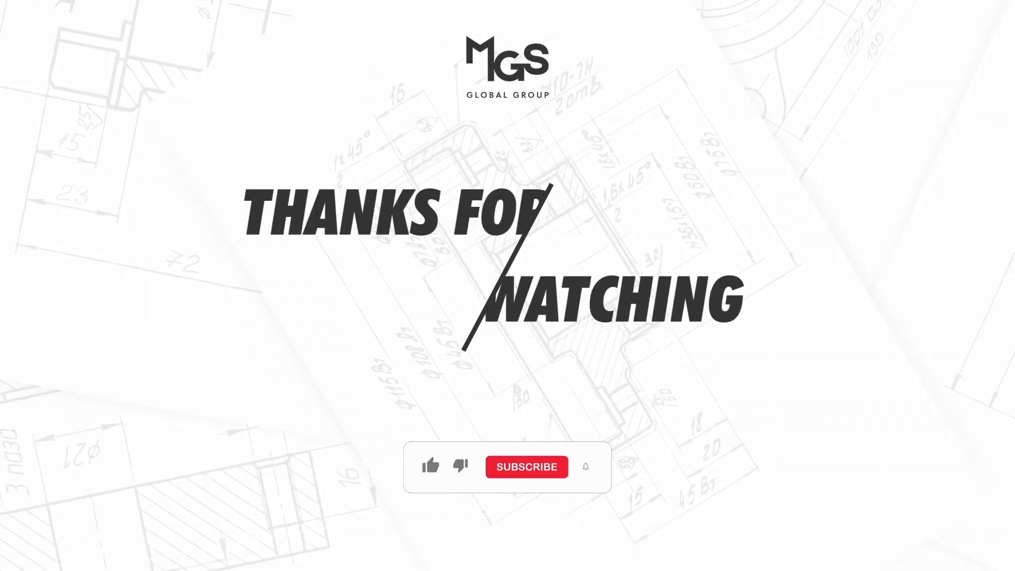